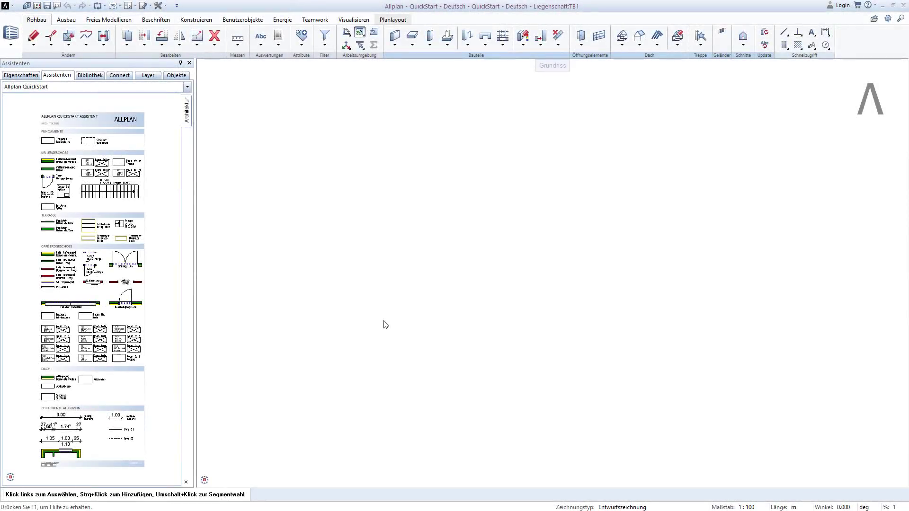
Load the Lektion 5 - 1 Start favourite and open drawing 131 Café Übungsteilbild
click(37, 7)
right_click(269, 261)
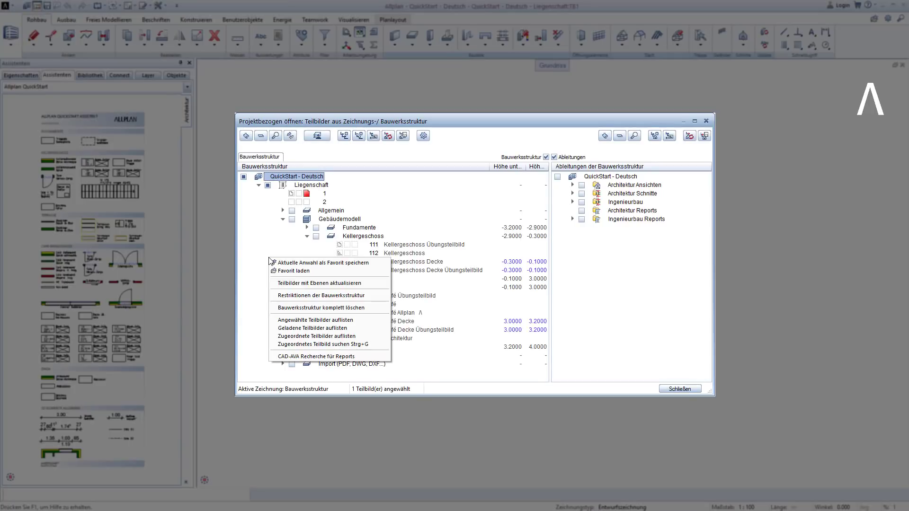
click(280, 271)
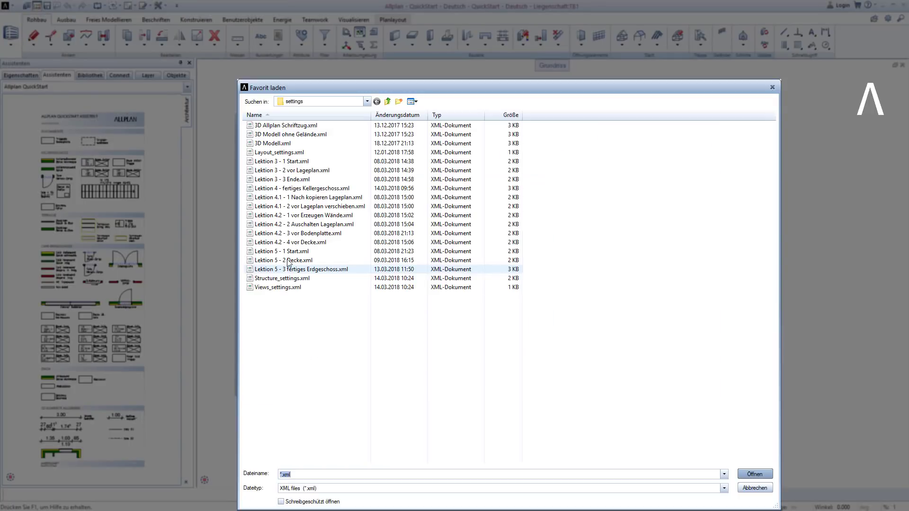
double_click(336, 252)
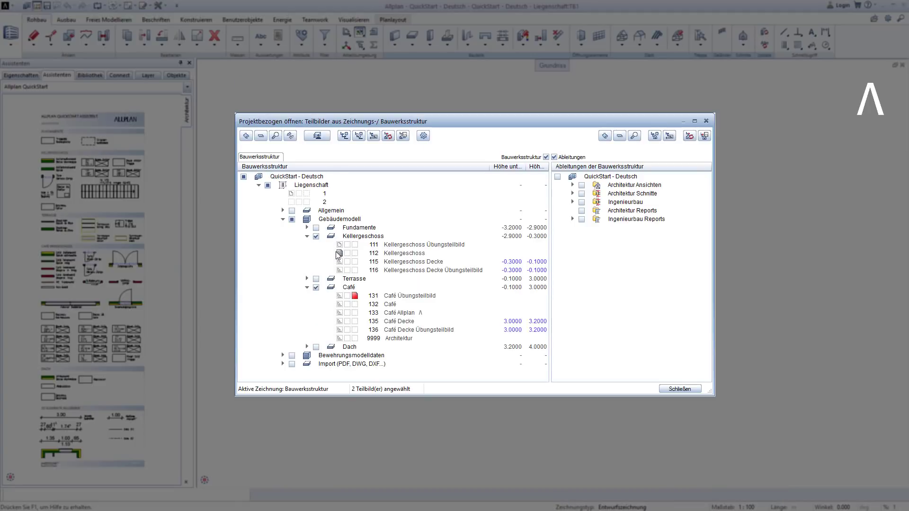
click(680, 389)
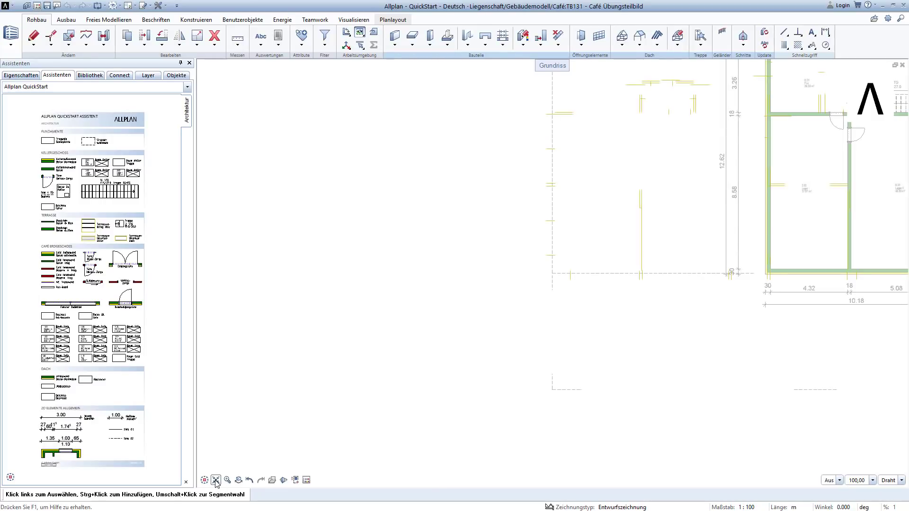
Fit the whole plan in view and take over the Café Außenwand (AR_B_TR concrete) wall style
click(216, 480)
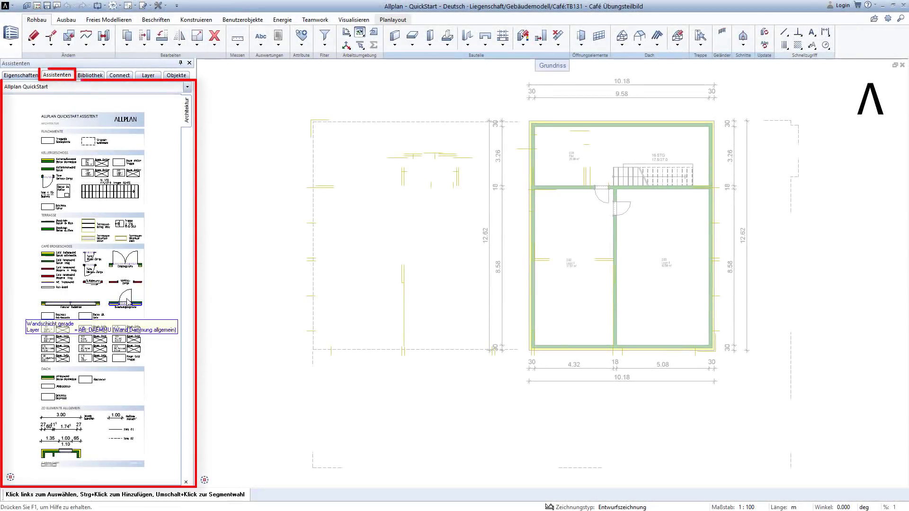
scroll(44, 256, up, 2)
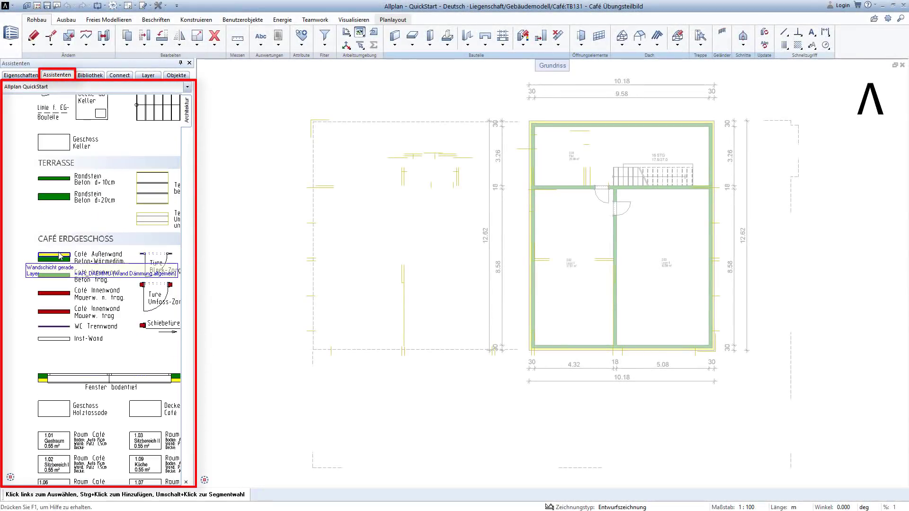
scroll(58, 256, up, 3)
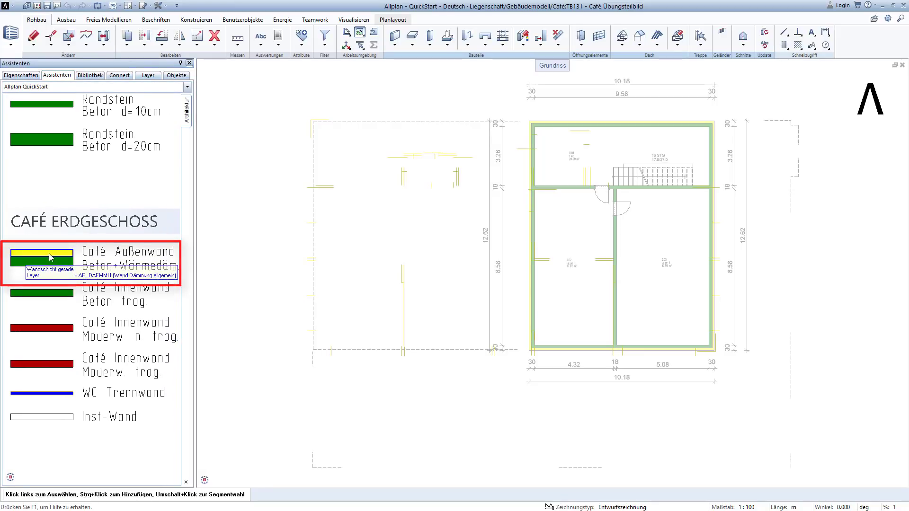
double_click(55, 259)
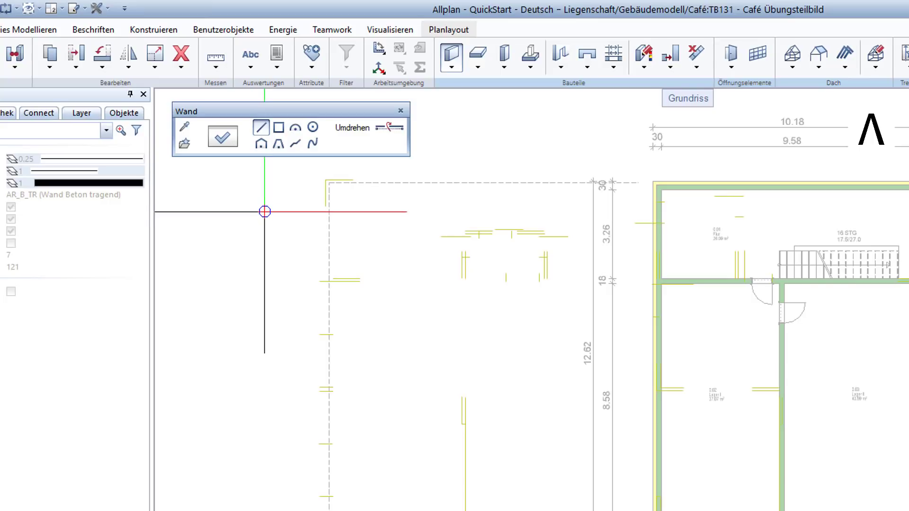
Draw the rectangular Café Außenwand exterior wall from the plan's top-left to lower-right corner
click(278, 128)
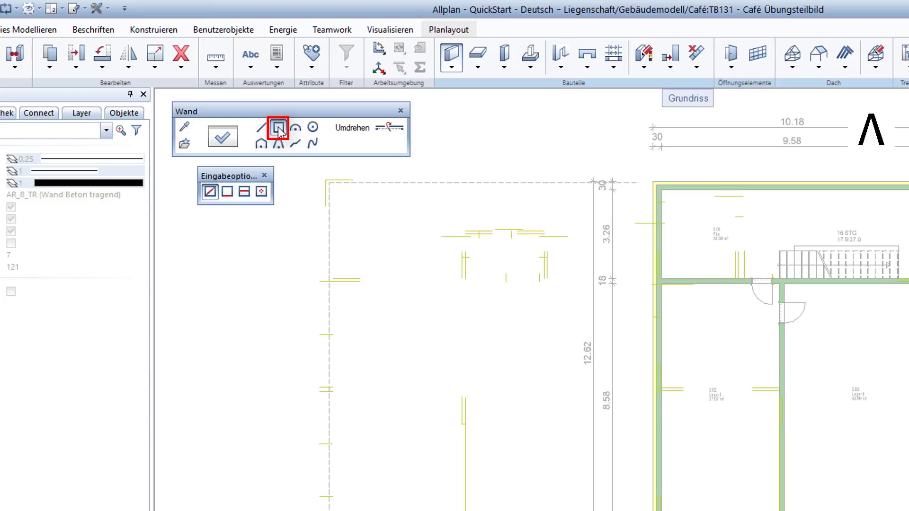
scroll(327, 173, up, 4)
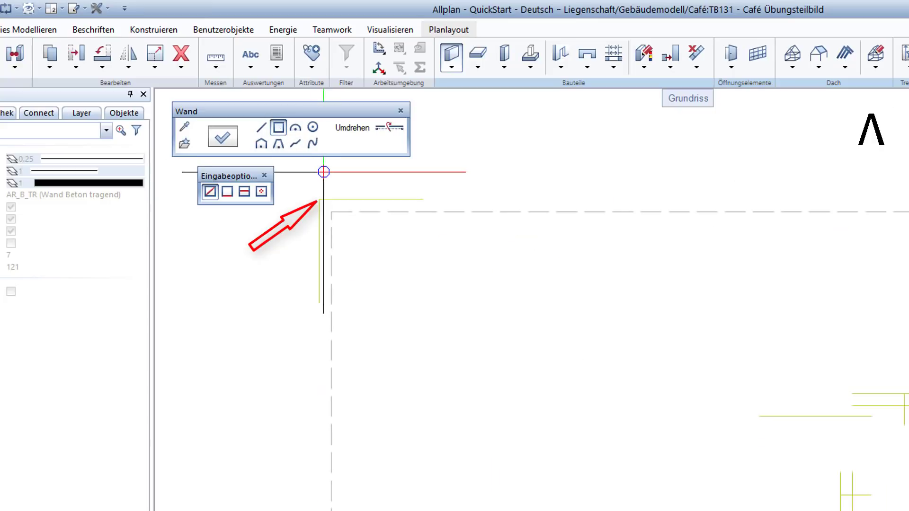
click(321, 199)
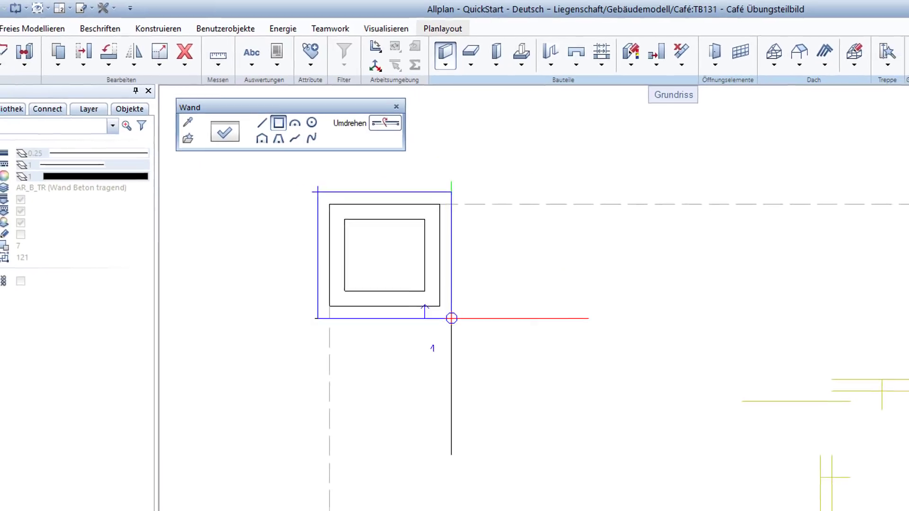
scroll(445, 308, down, 4)
scroll(602, 346, up, 3)
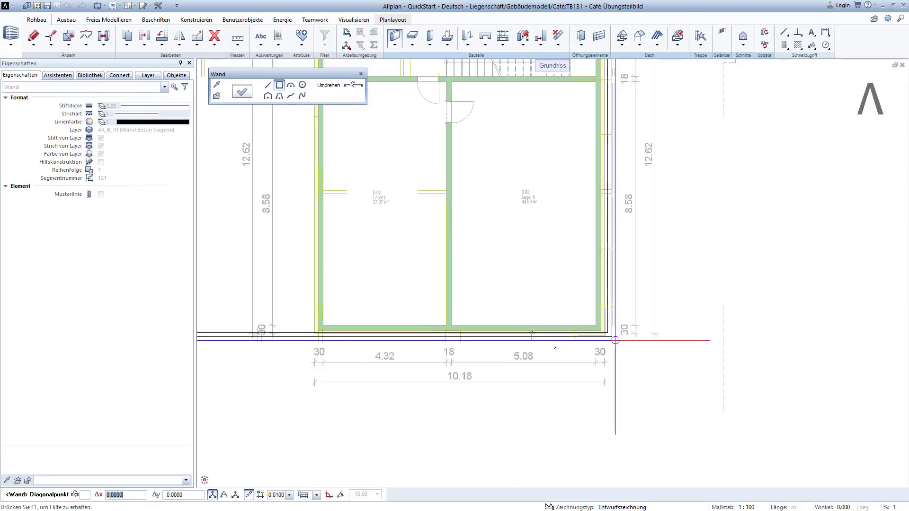
scroll(597, 332, up, 3)
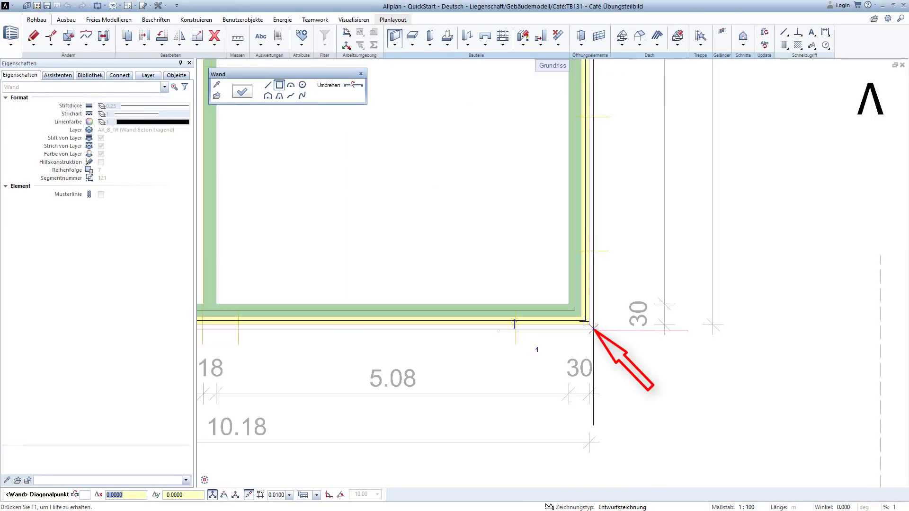
click(593, 330)
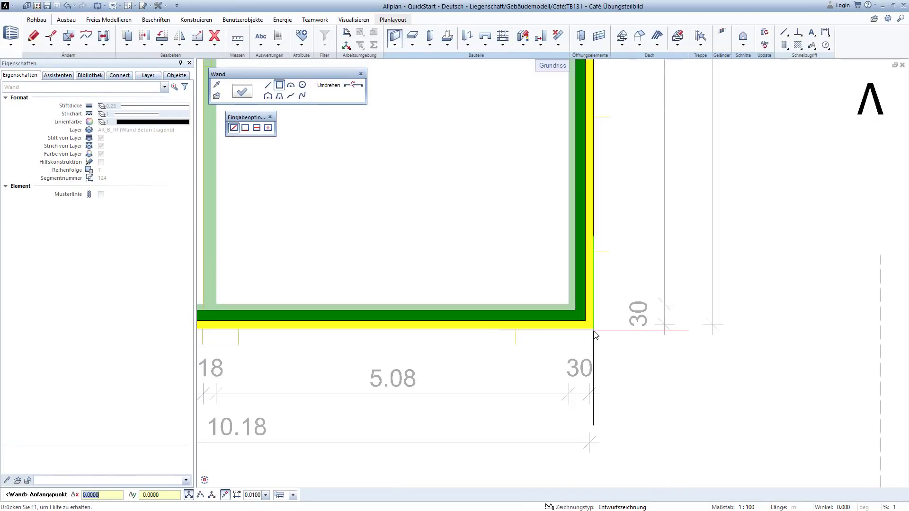
key(Escape)
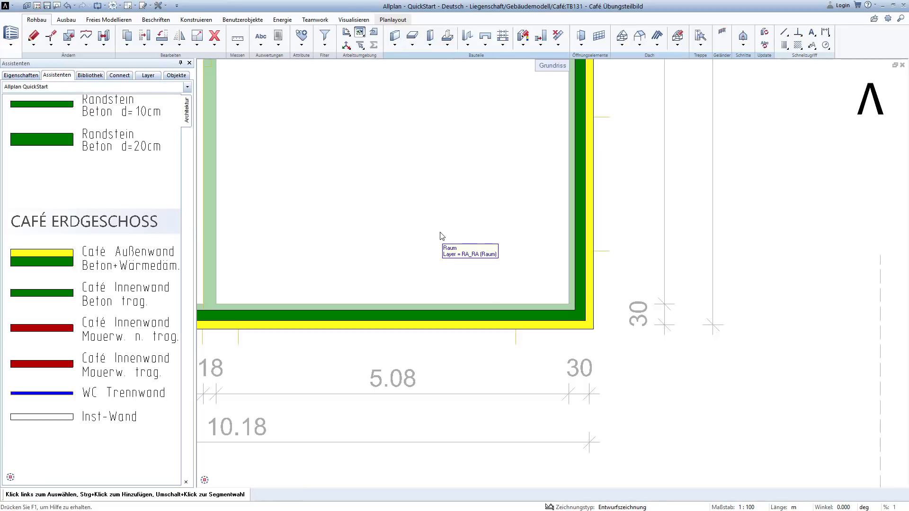
key(F4)
Orbit the 3D perspective, fit the plan view, and hide the basement drawing
mouse_move(345, 211)
middle_down()
mouse_move(327, 386)
mouse_move(340, 185)
mouse_move(327, 353)
mouse_move(305, 352)
mouse_move(326, 288)
mouse_move(324, 213)
mouse_move(283, 165)
mouse_move(294, 248)
mouse_move(316, 220)
middle_up()
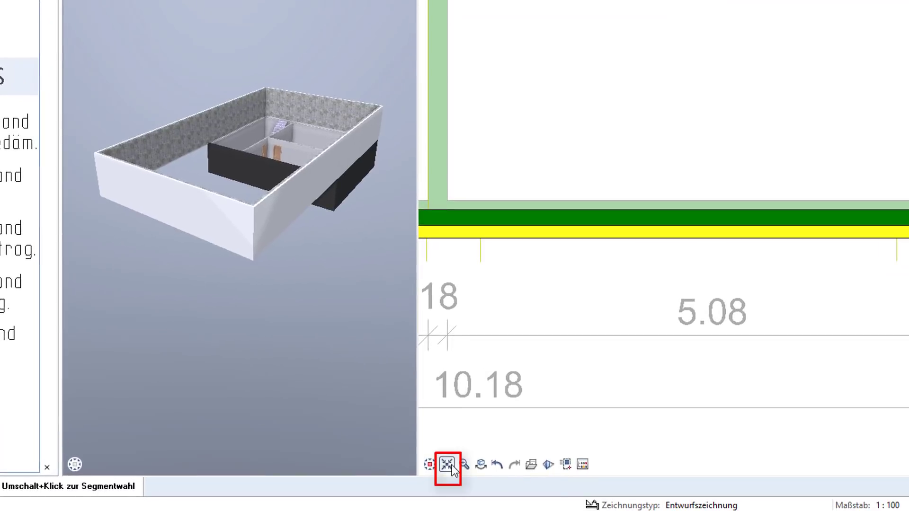
click(454, 480)
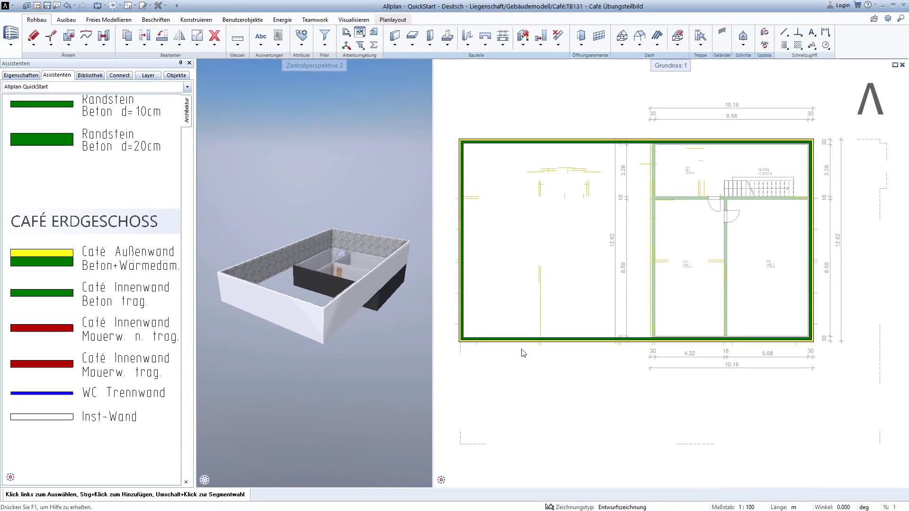
click(37, 7)
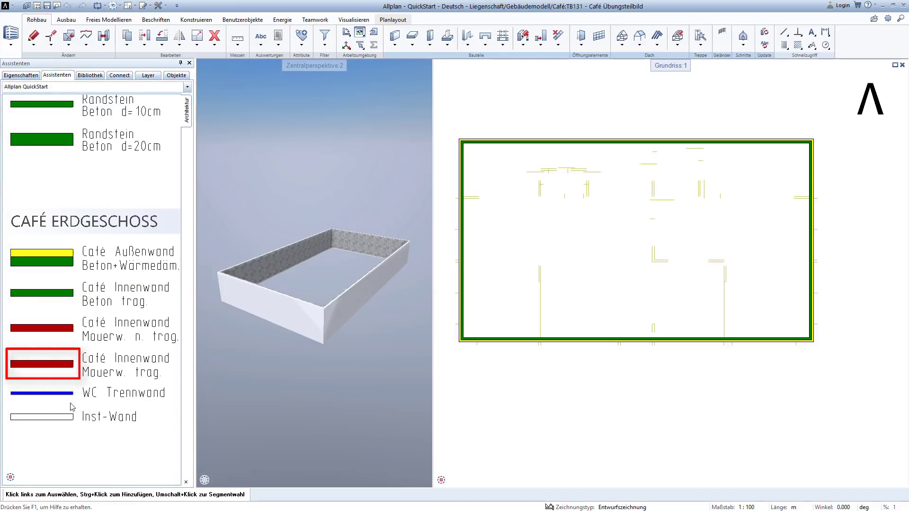
Draw a Café Innenwand Mauerw. trag. wall straight across from the left to the right exterior wall
double_click(48, 365)
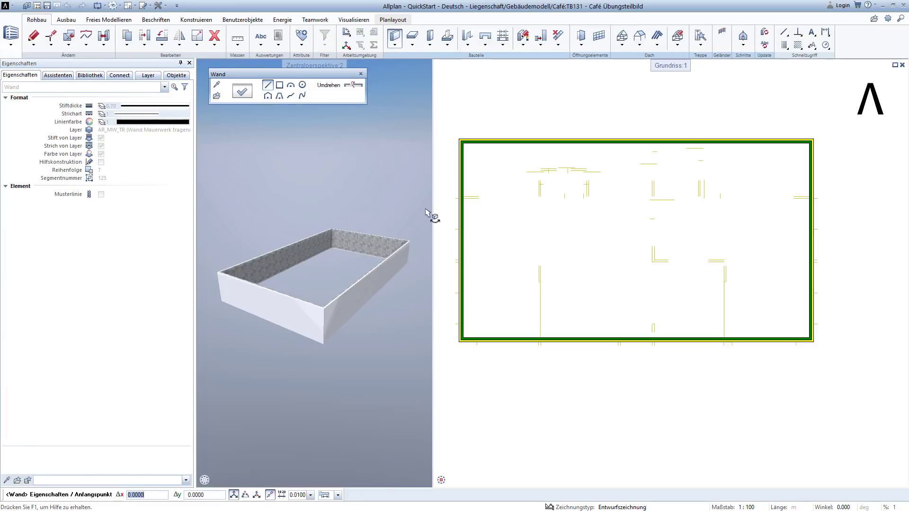
scroll(472, 205, up, 3)
middle_drag(472, 205, 614, 269)
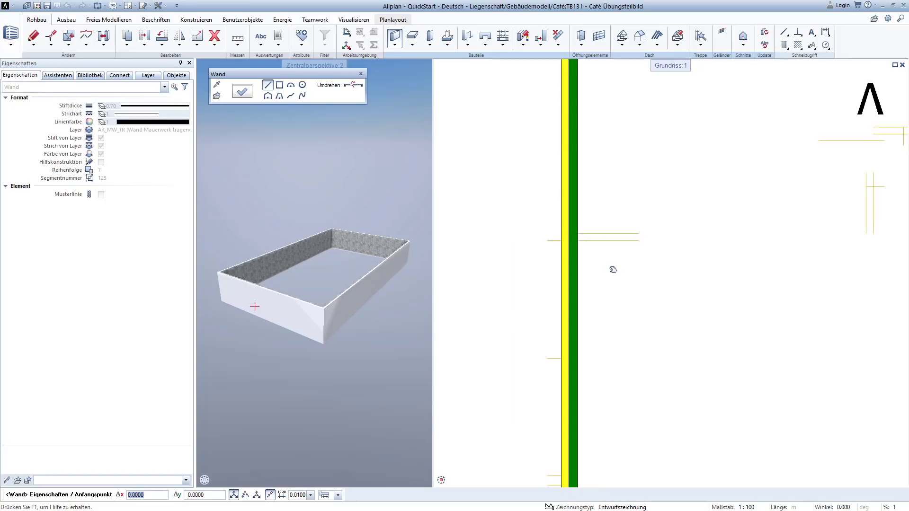
click(577, 232)
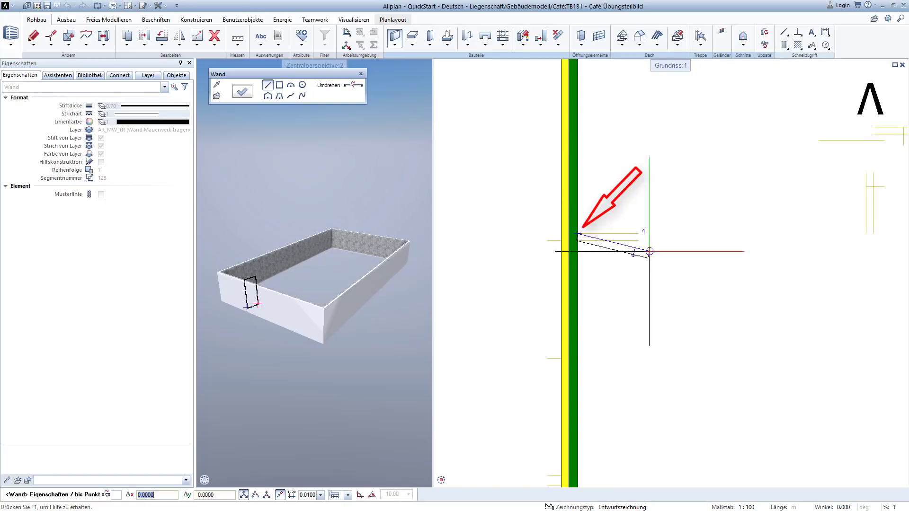
scroll(579, 230, down, 3)
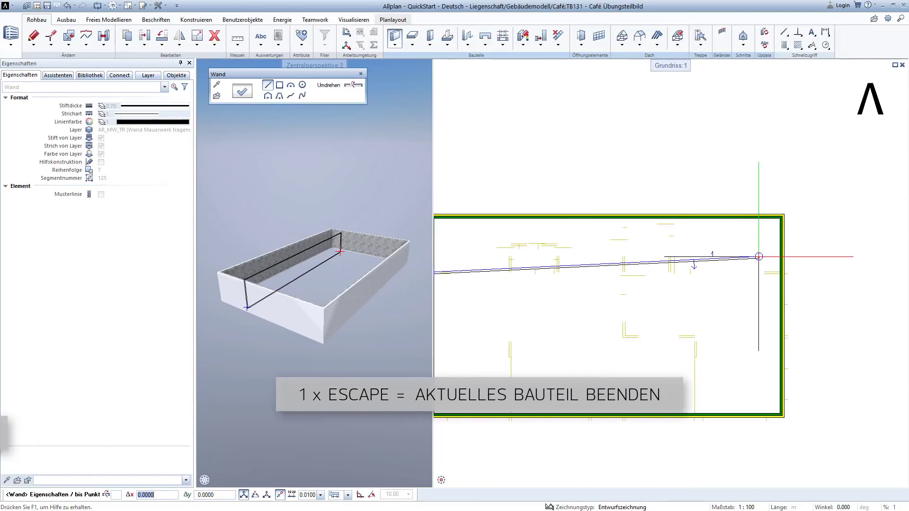
scroll(768, 263, up, 3)
click(768, 263)
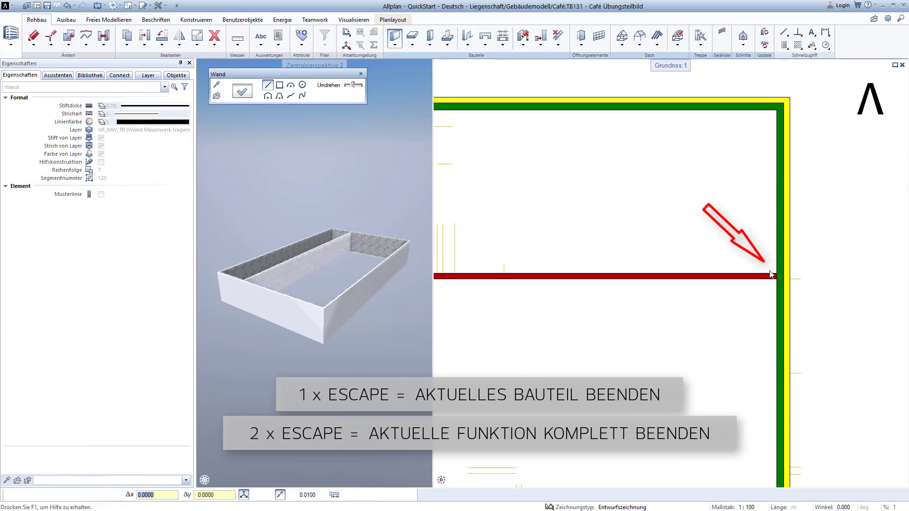
key(Escape)
key(Escape)
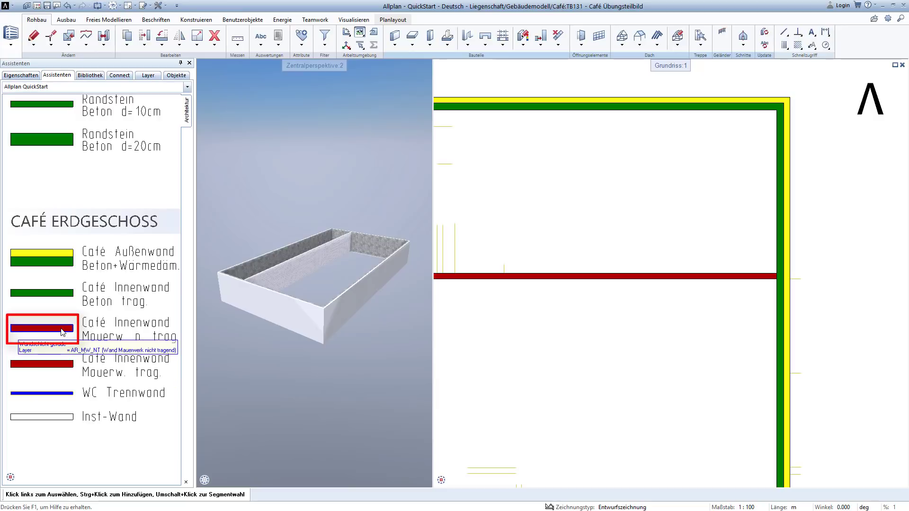
Draw two non-load-bearing masonry partitions from the interior wall up to the top exterior wall
click(41, 328)
scroll(521, 299, down, 3)
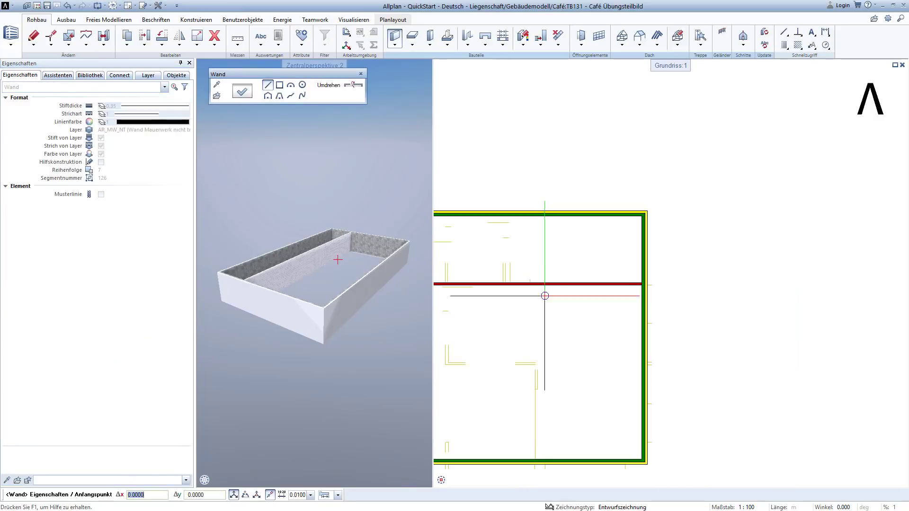
scroll(640, 251, up, 3)
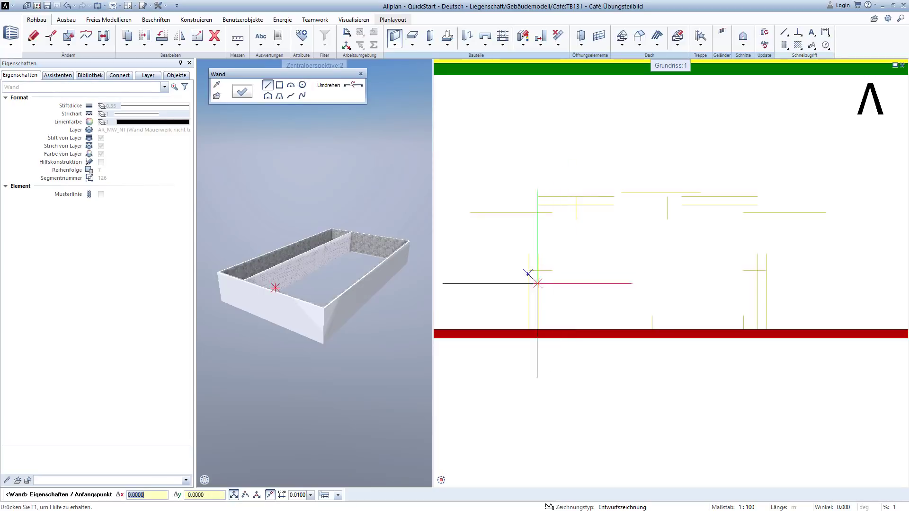
click(530, 323)
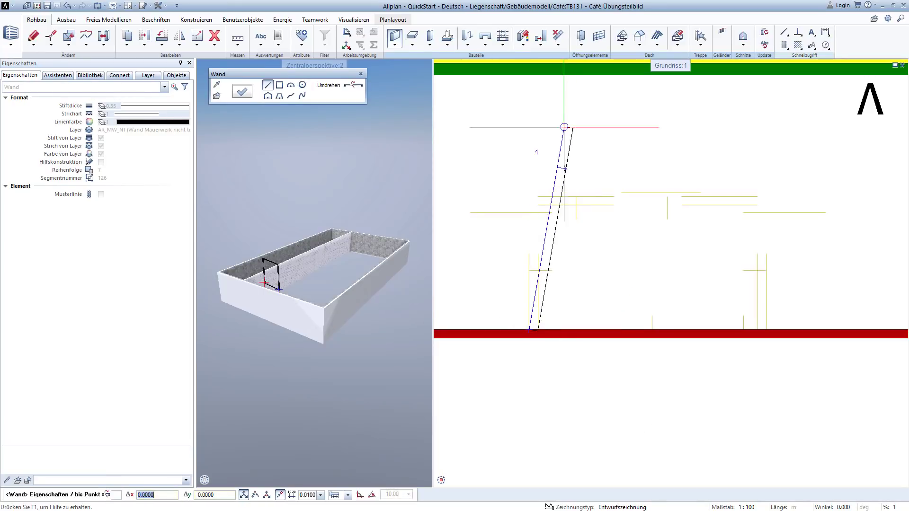
click(572, 163)
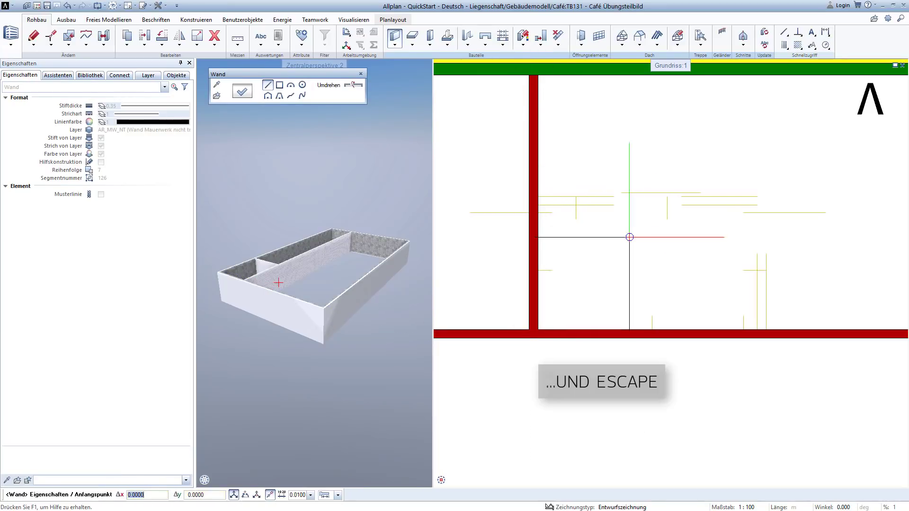
scroll(629, 240, down, 1)
click(732, 312)
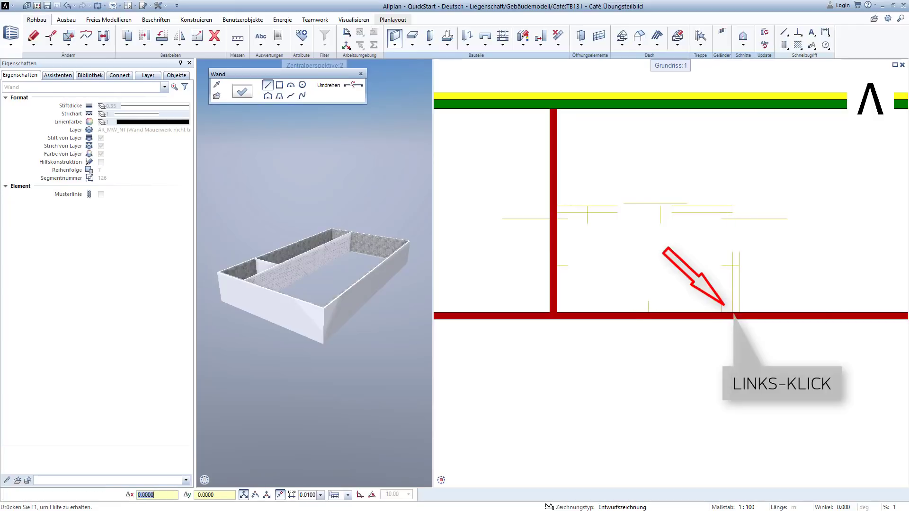
click(732, 110)
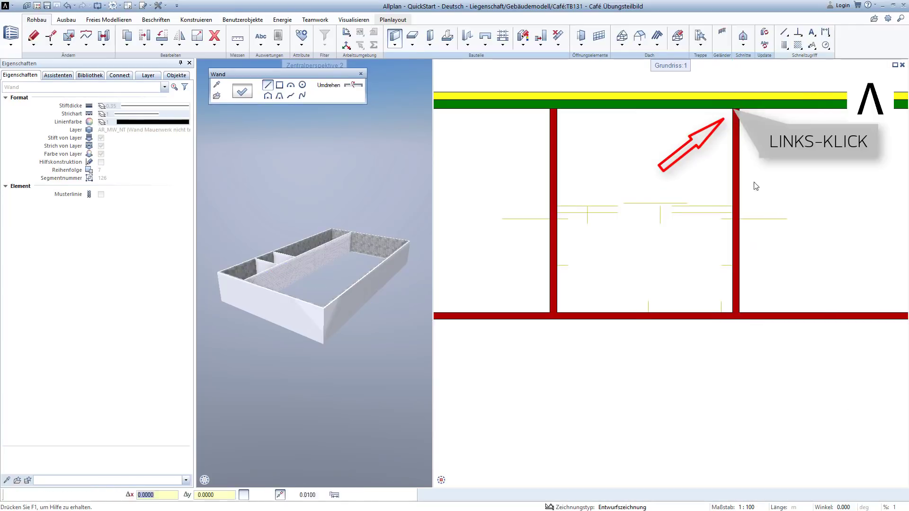
key(Escape)
Add two more masonry partitions running from the interior wall up to the top wall
scroll(776, 207, down, 2)
scroll(577, 197, up, 2)
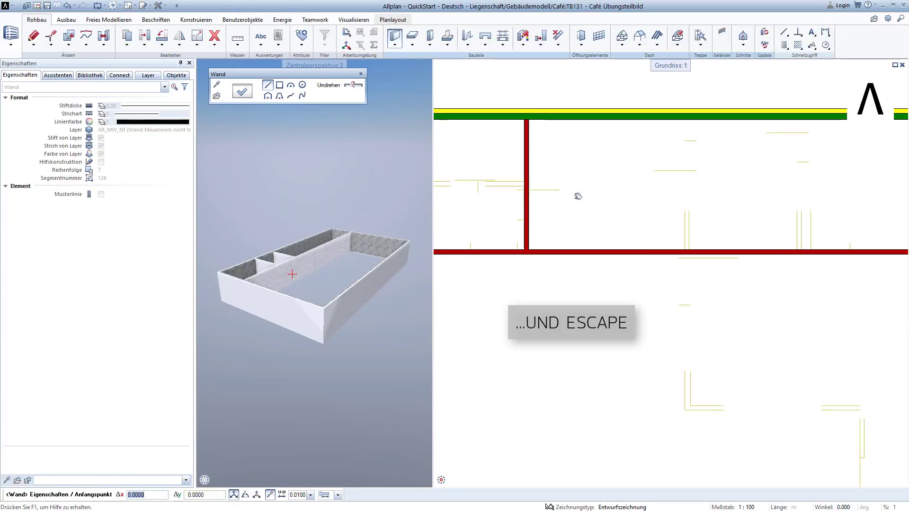
click(686, 250)
click(688, 123)
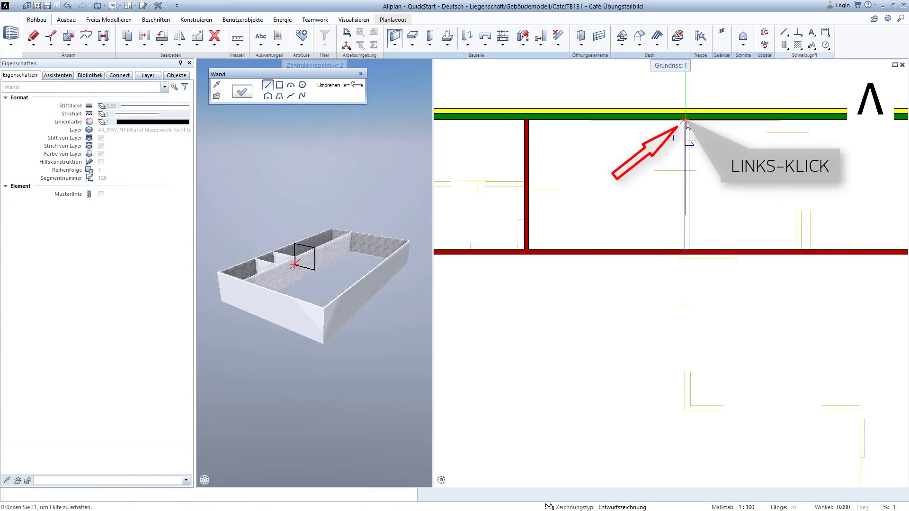
key(Escape)
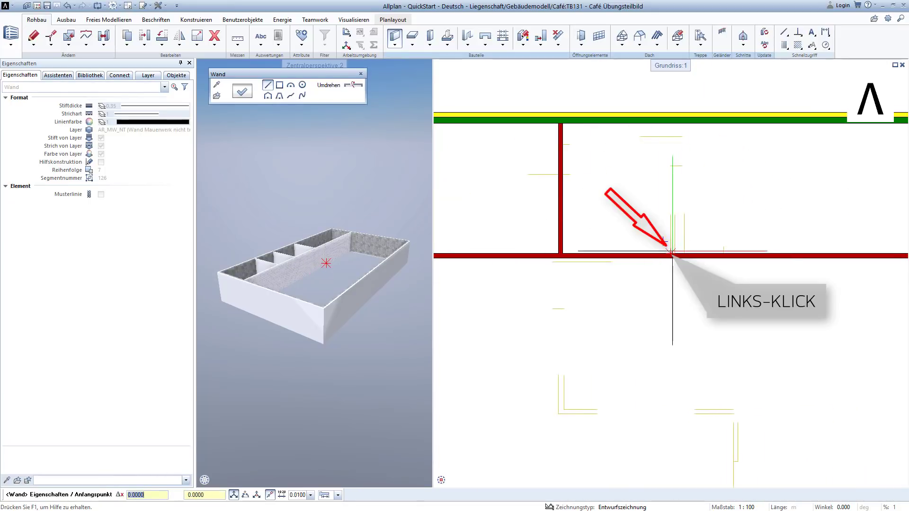
click(671, 251)
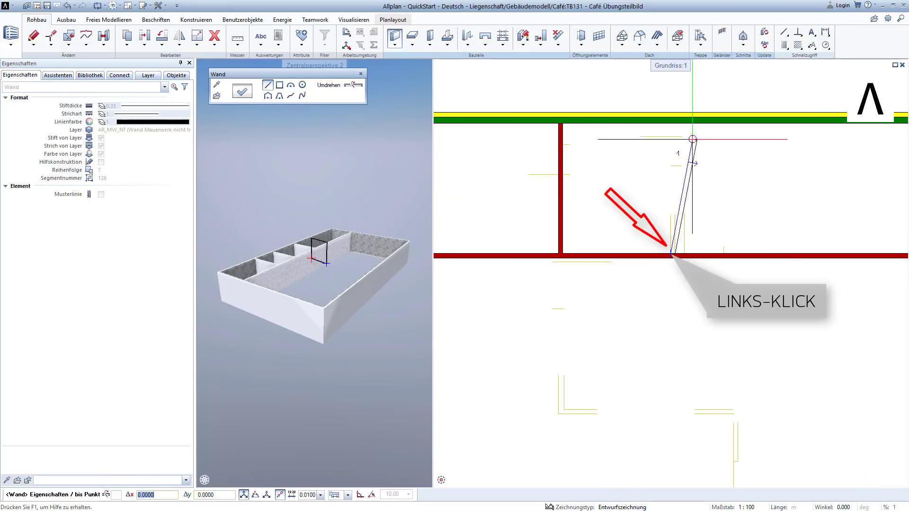
click(672, 123)
key(Escape)
Draw a cross wall between the left and right partitions to enclose a small room
scroll(616, 202, down, 2)
scroll(615, 179, up, 4)
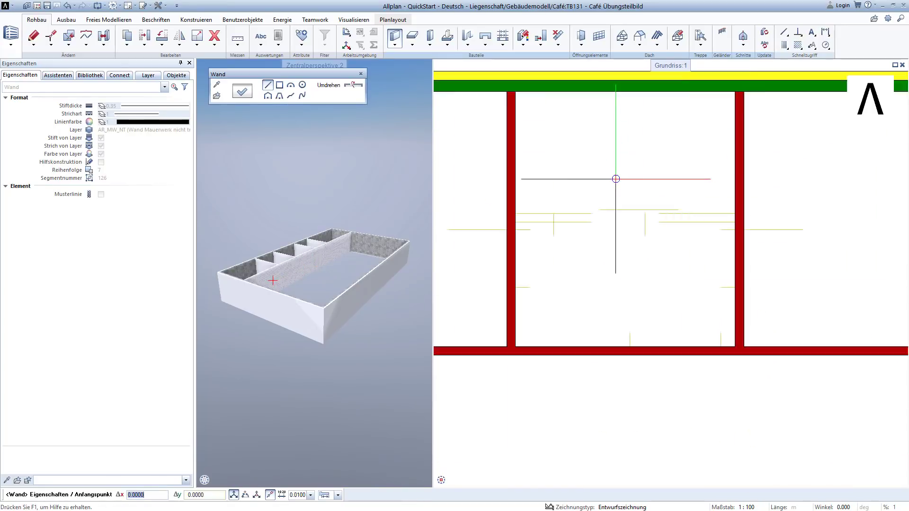
scroll(528, 222, up, 1)
click(494, 221)
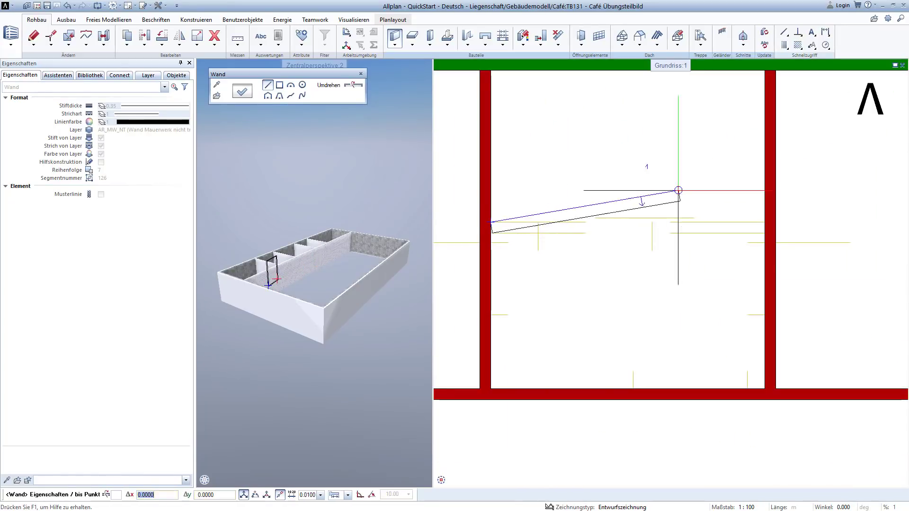
click(763, 222)
key(Escape)
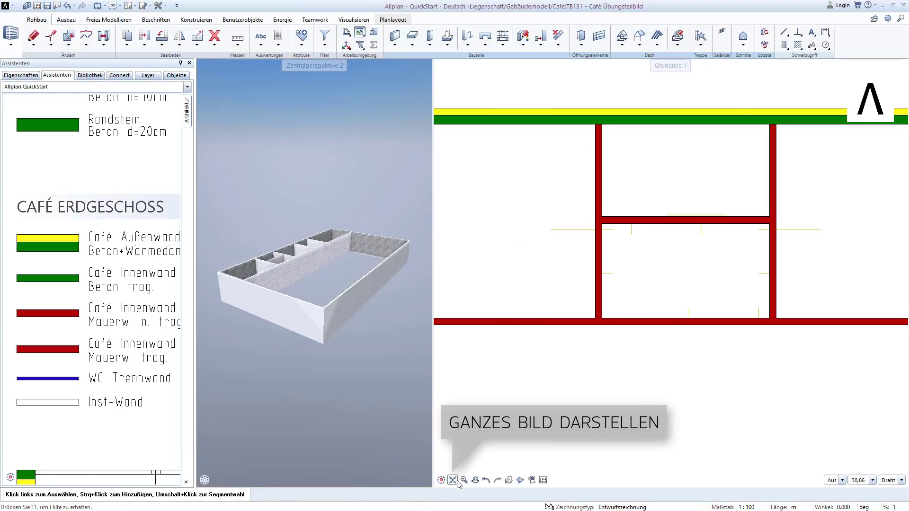
Take over the Café Innenwand Beton trag. style and draw a long concrete wall up to the red wall
click(455, 481)
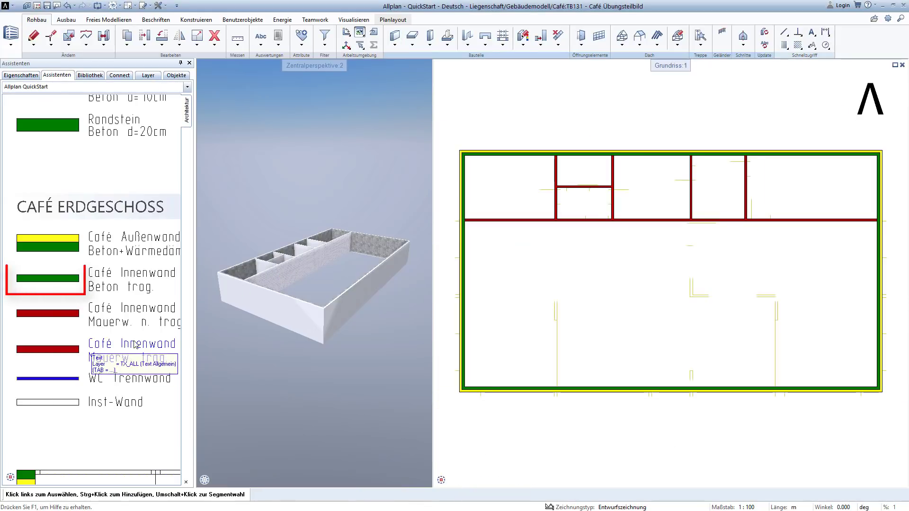
double_click(58, 280)
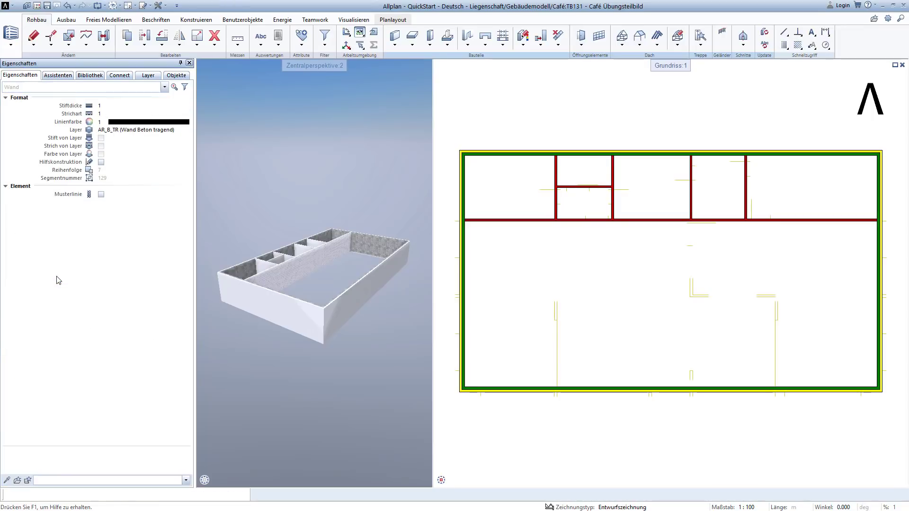
scroll(556, 265, up, 4)
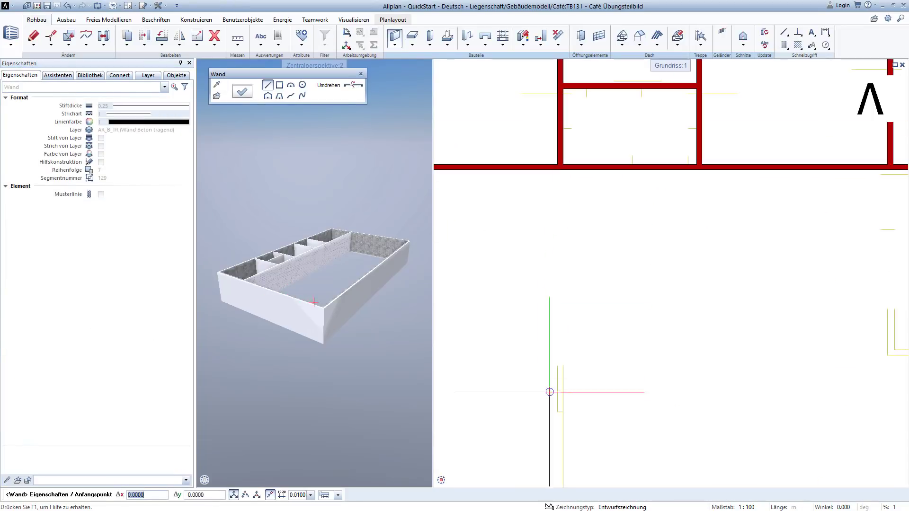
click(558, 412)
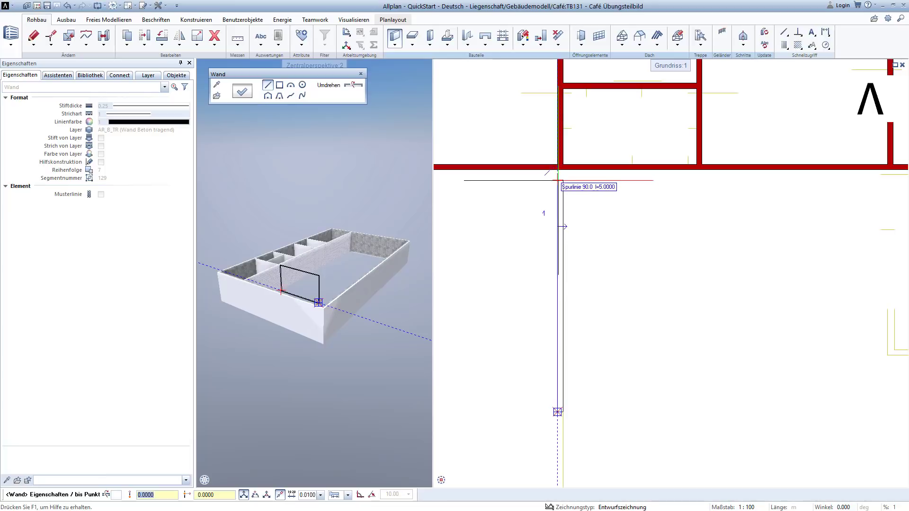
click(559, 169)
scroll(587, 232, down, 1)
scroll(588, 232, down, 2)
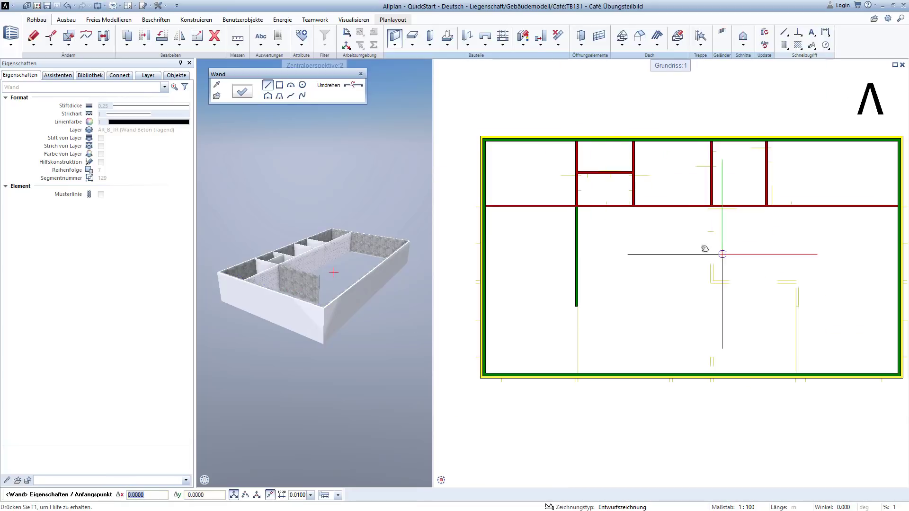
scroll(724, 284, up, 1)
scroll(674, 270, up, 2)
Draw a second concrete wall and enclose a room with walls running left and up to the red wall
click(636, 290)
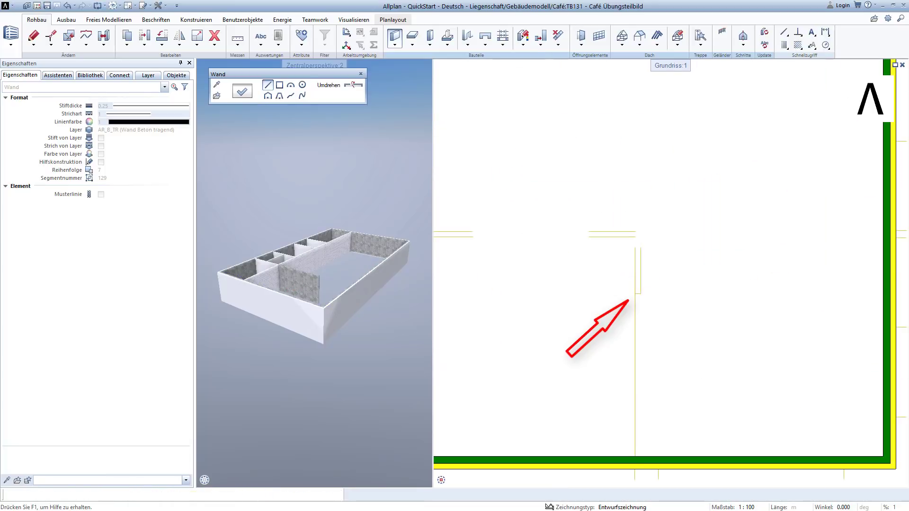
scroll(637, 180, down, 1)
scroll(651, 188, up, 1)
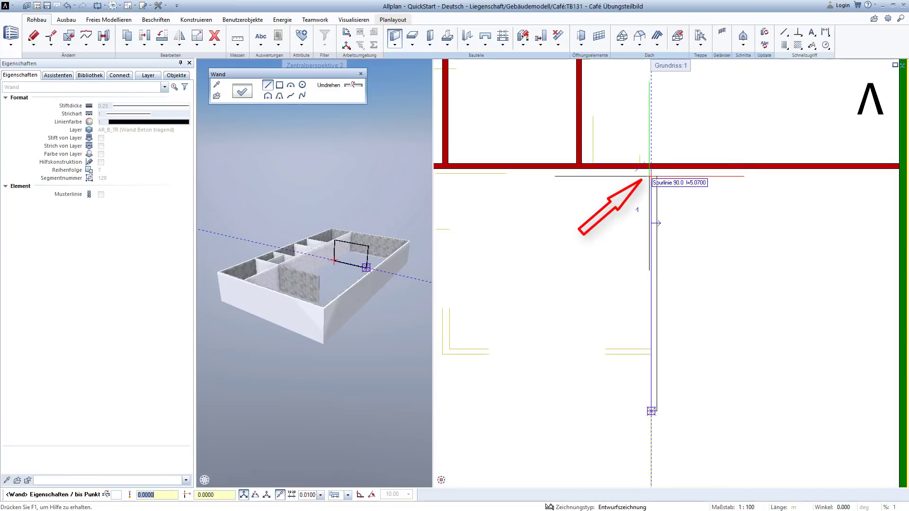
click(651, 169)
middle_drag(631, 207, 713, 181)
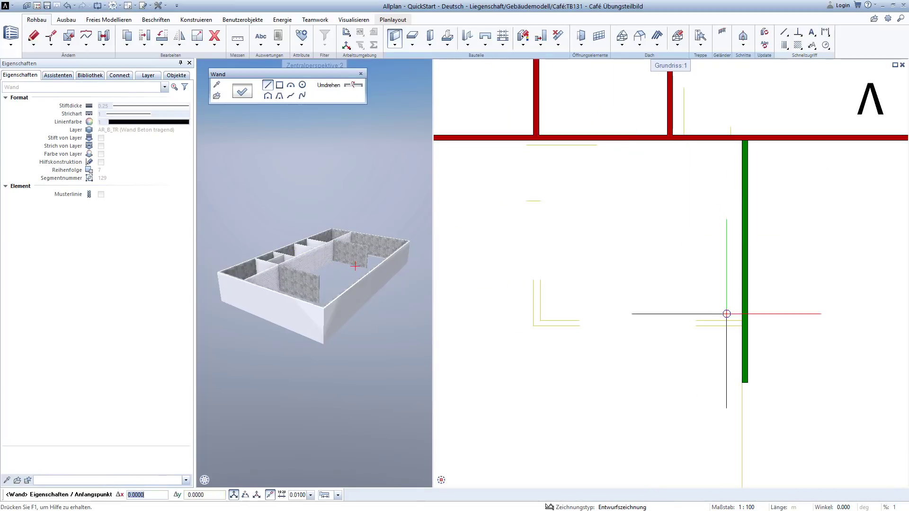
click(742, 325)
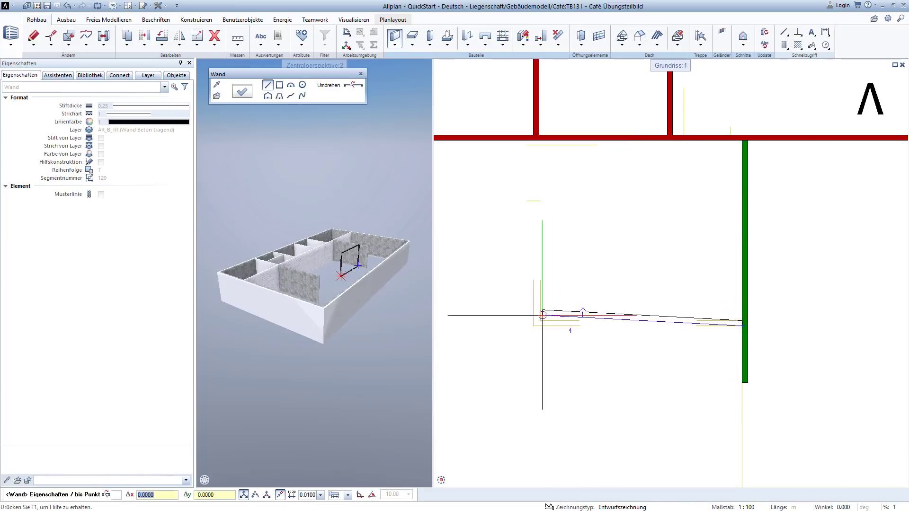
click(534, 324)
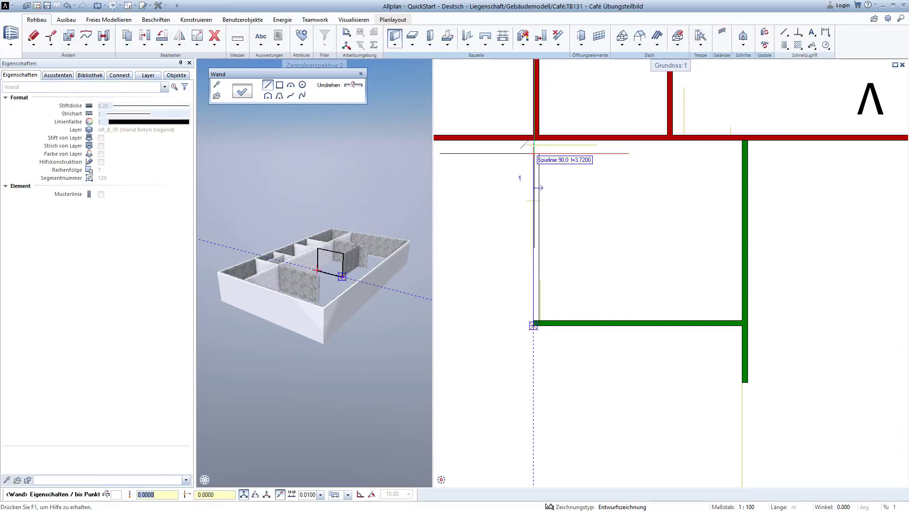
click(534, 145)
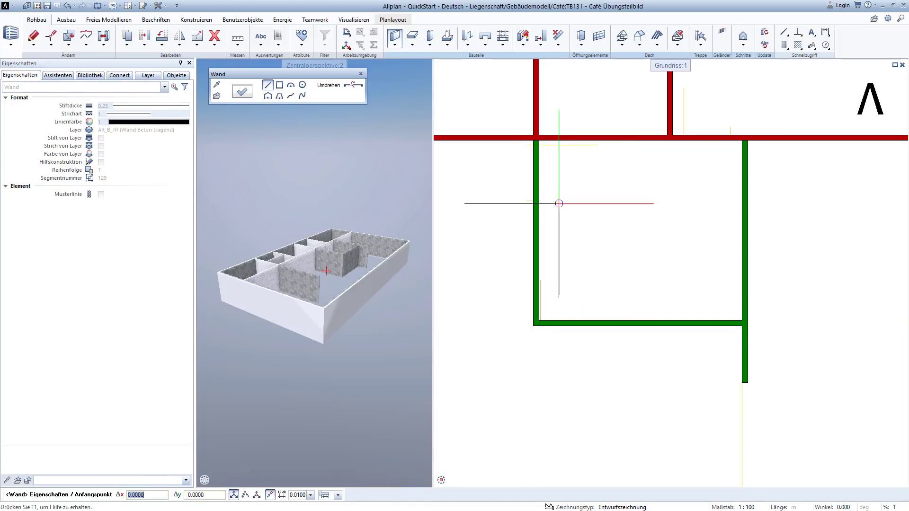
Add a short concrete stub wall off the front exterior wall
scroll(558, 203, down, 2)
scroll(616, 247, up, 2)
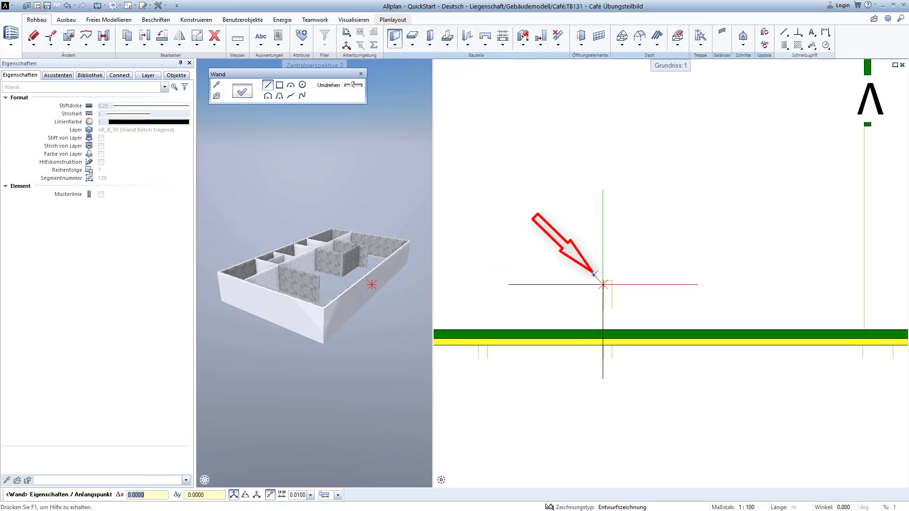
click(603, 281)
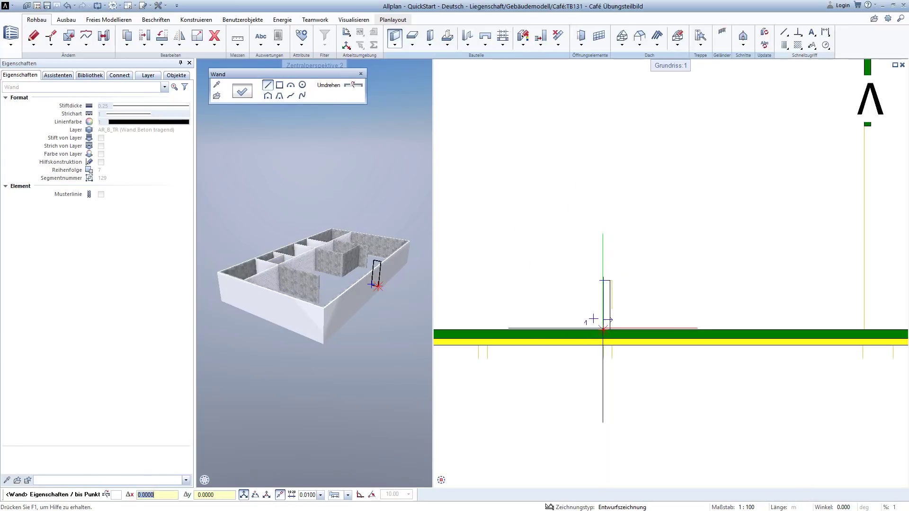
click(598, 327)
key(Escape)
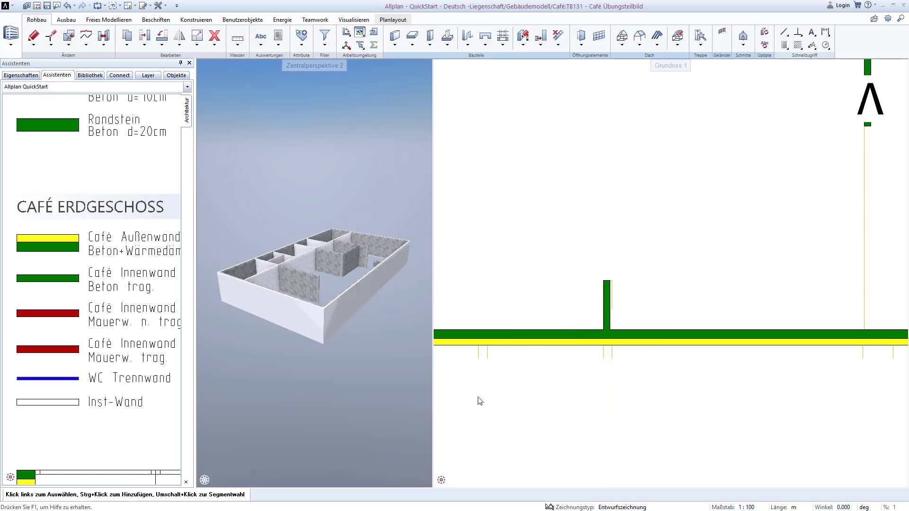
Change the long green concrete wall's layer thickness to 0.15
click(452, 480)
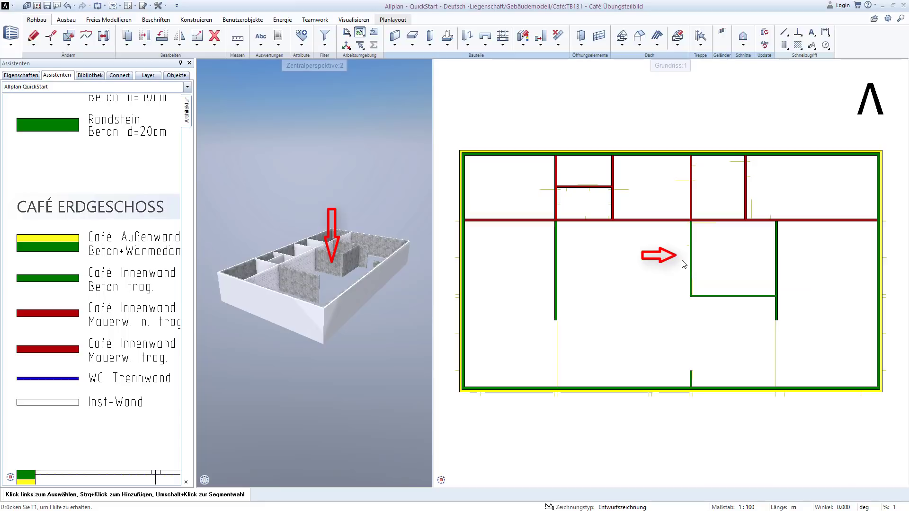
scroll(701, 249, up, 2)
scroll(700, 244, up, 1)
scroll(700, 241, up, 1)
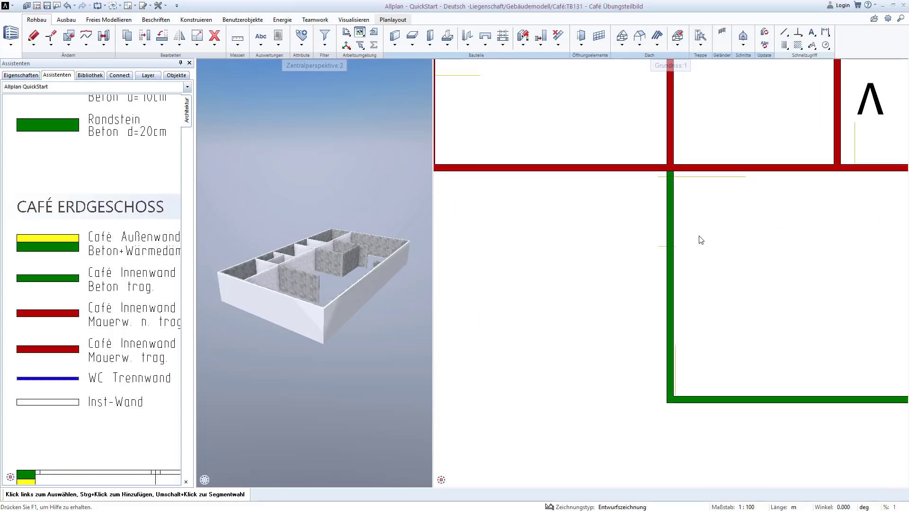
scroll(700, 240, up, 1)
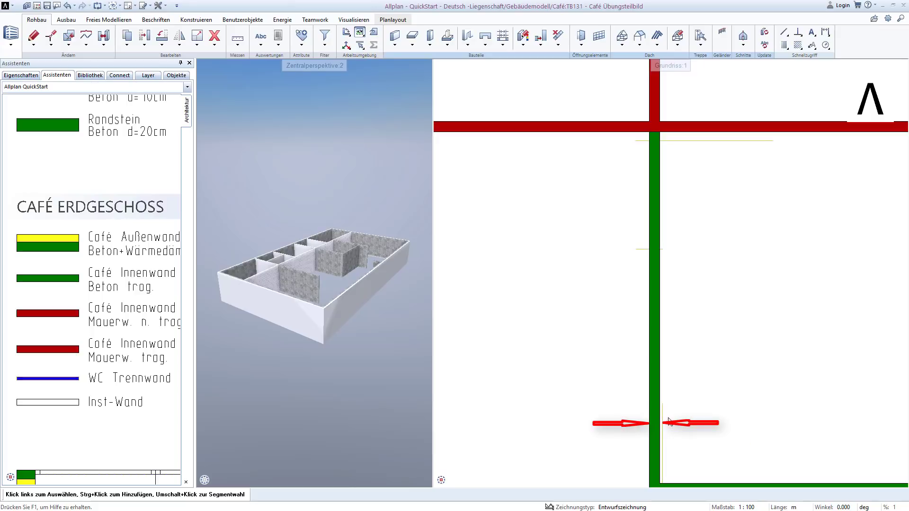
middle_drag(690, 409, 672, 384)
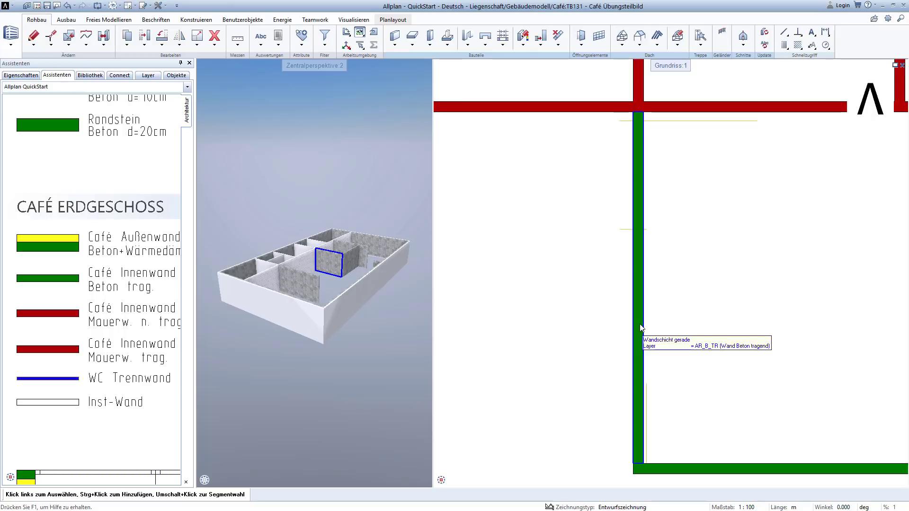
click(639, 283)
double_click(638, 280)
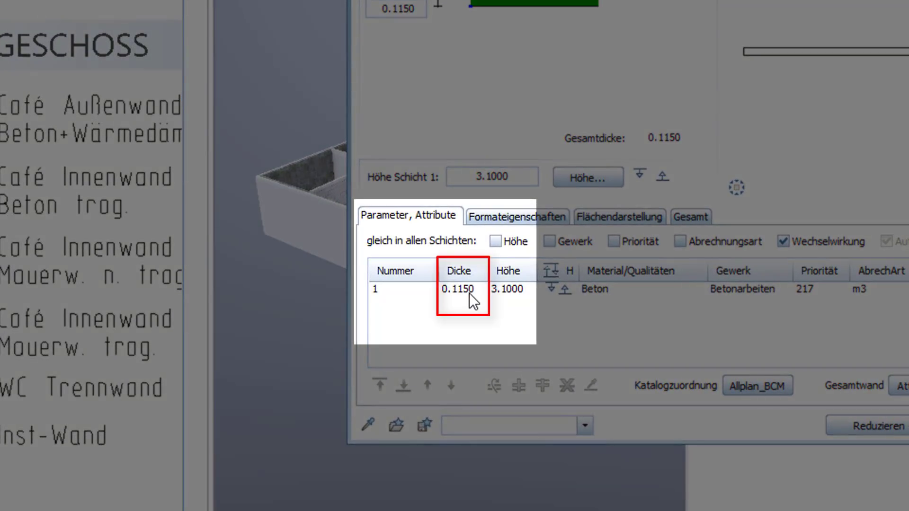
click(468, 293)
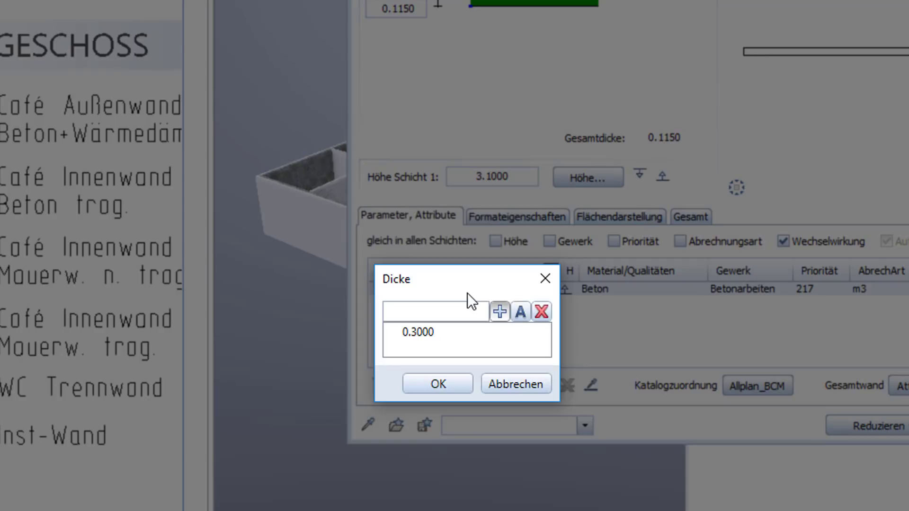
text(.15)
key(Return)
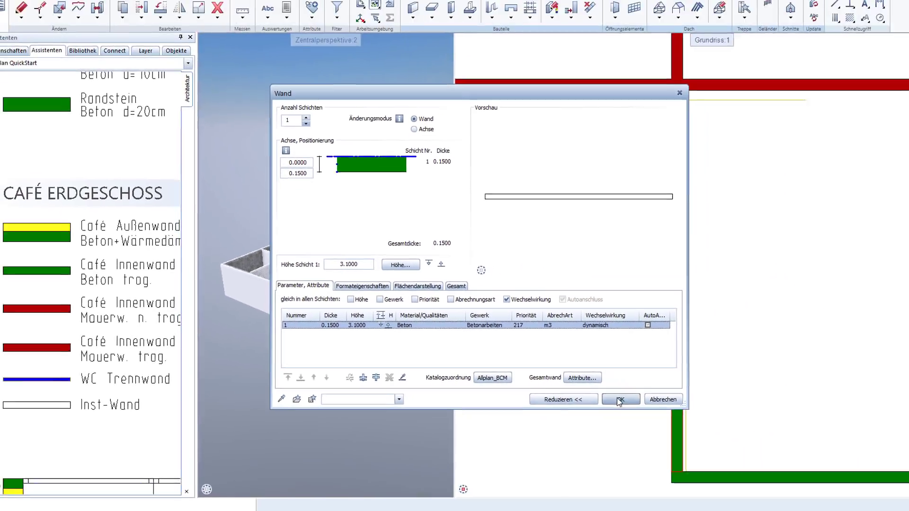
click(617, 398)
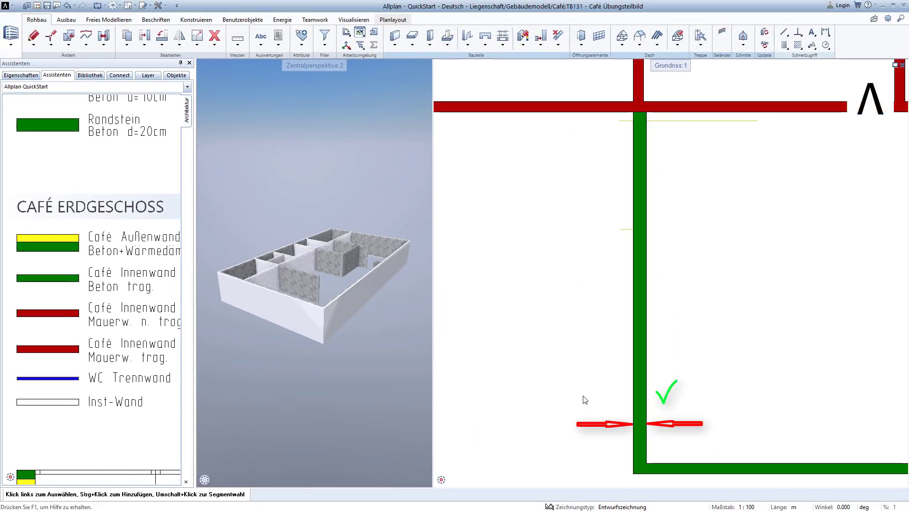
Give the short stub wall a 0.15 thickness too, then show the whole floor plan
scroll(586, 383, down, 2)
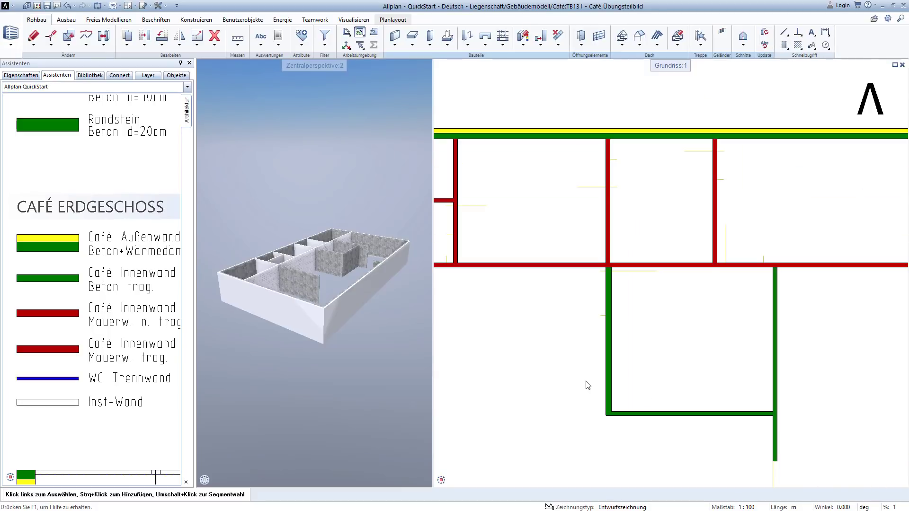
scroll(591, 294, down, 1)
middle_drag(591, 295, 603, 167)
scroll(630, 436, up, 2)
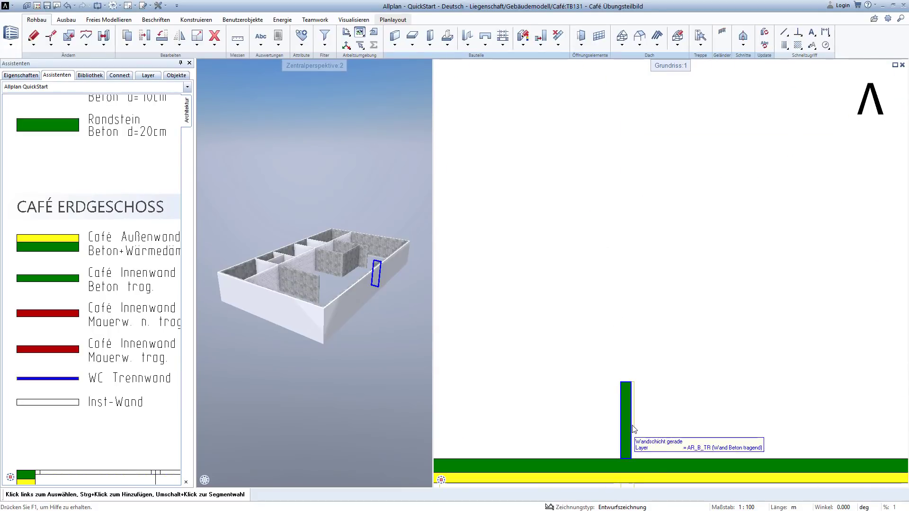
scroll(596, 378, up, 2)
click(595, 378)
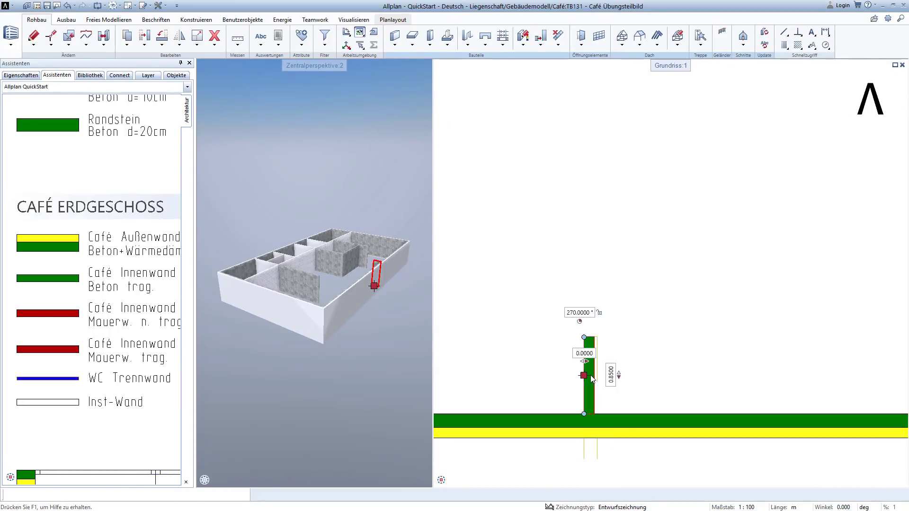
double_click(592, 379)
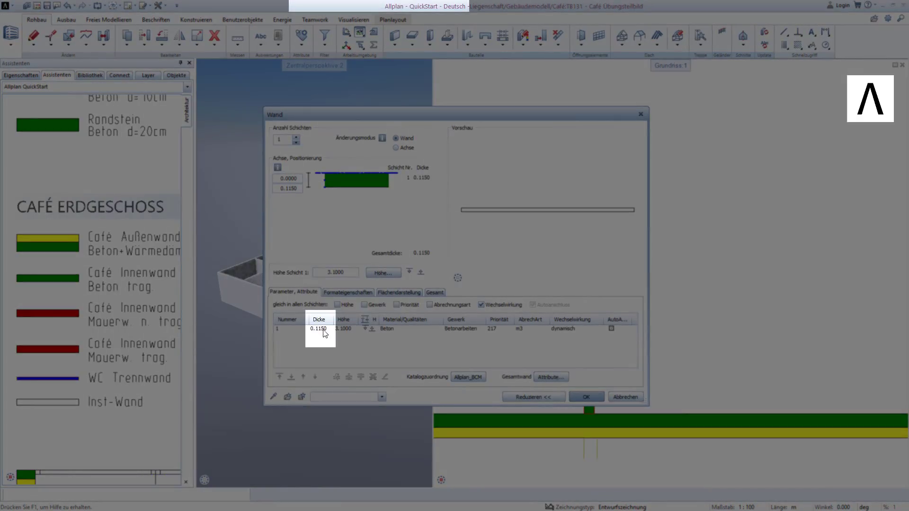
click(317, 329)
text(15)
key(Return)
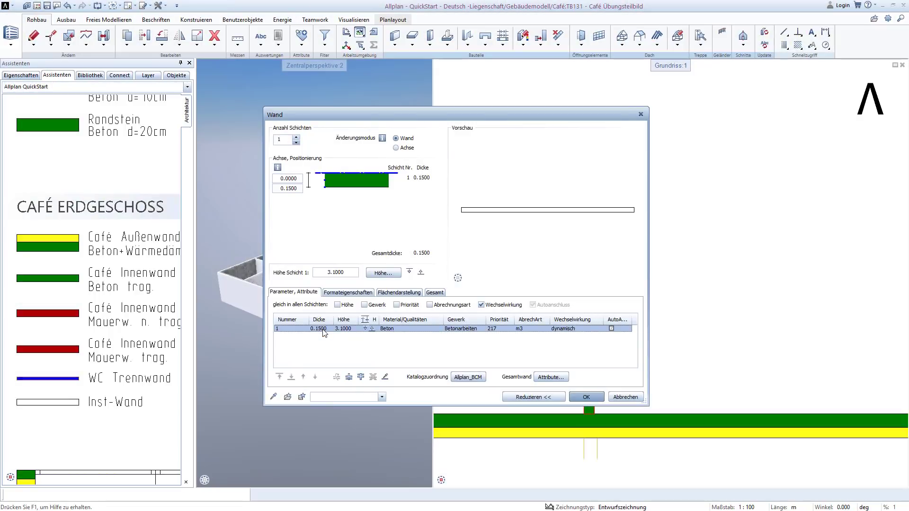
click(598, 399)
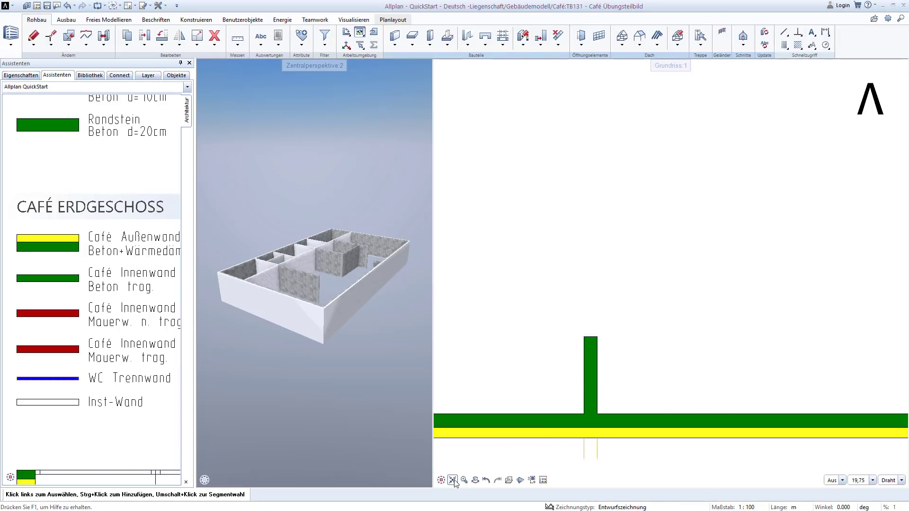
click(454, 480)
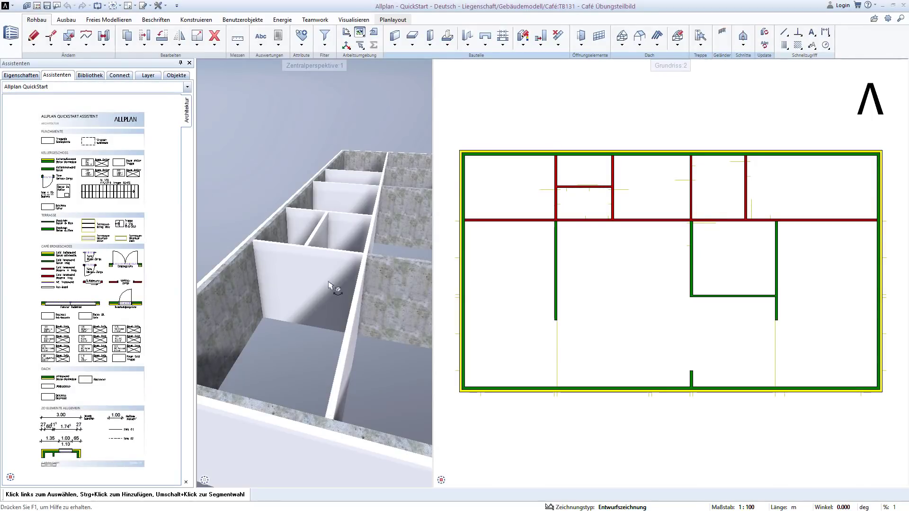
Zoom into the Innentüren area and take over the Türe Umfass-Zarge door symbol
scroll(95, 276, up, 2)
scroll(95, 277, up, 2)
scroll(95, 274, up, 2)
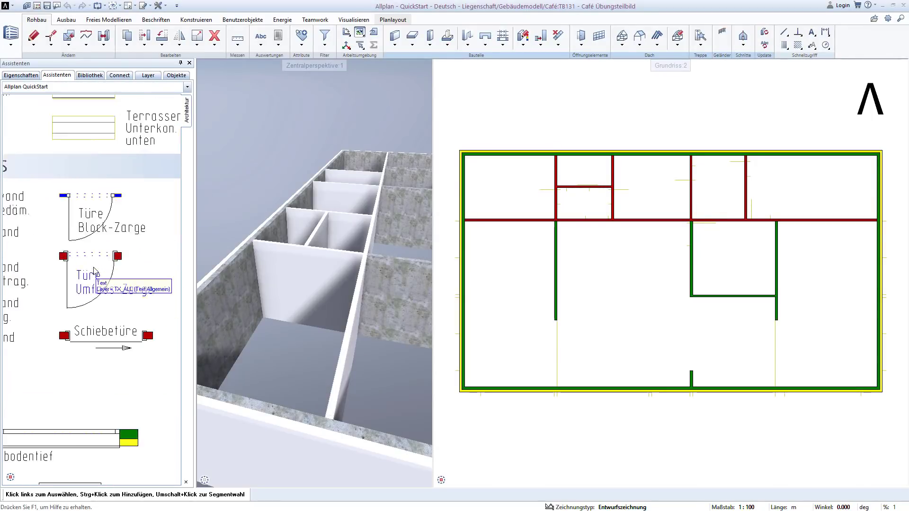
scroll(96, 271, up, 2)
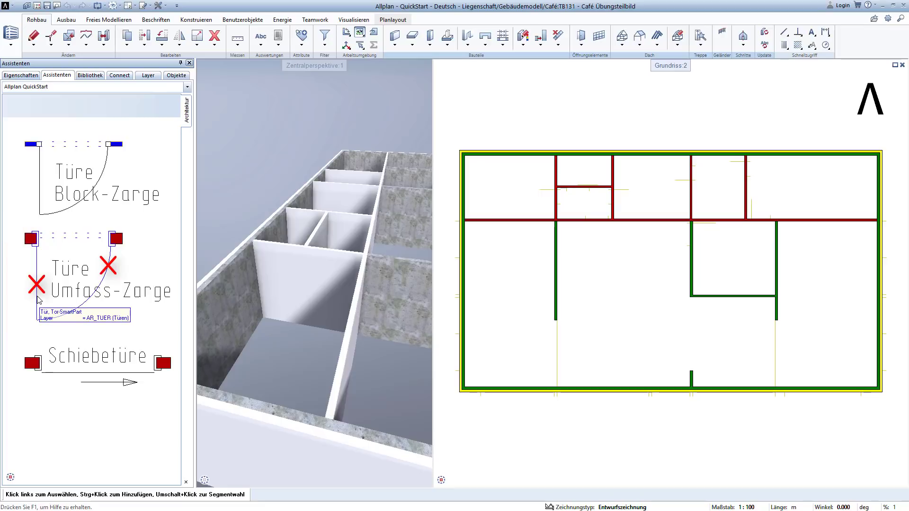
double_click(72, 246)
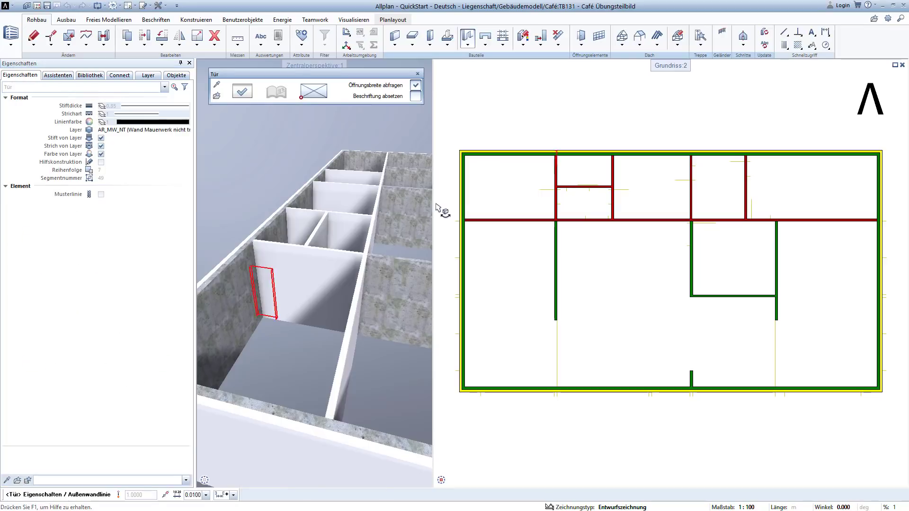
Set the door's reference point on the red partition below the cross-wall junction, then pan to check it
scroll(545, 197, up, 2)
scroll(546, 196, up, 3)
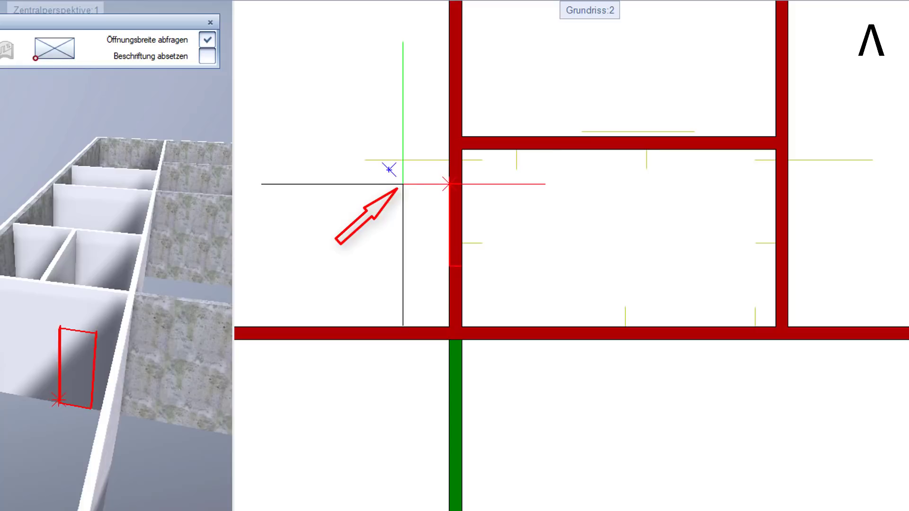
click(403, 180)
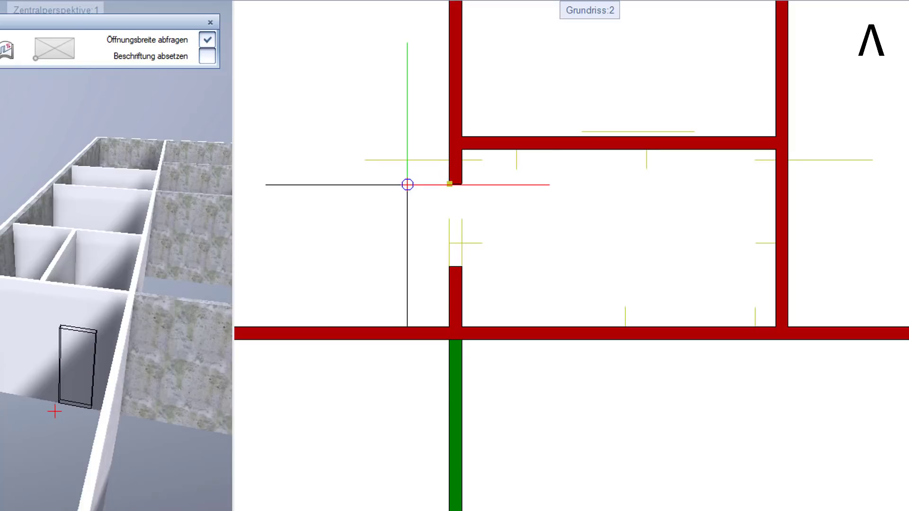
middle_drag(405, 184, 396, 243)
scroll(395, 243, up, 2)
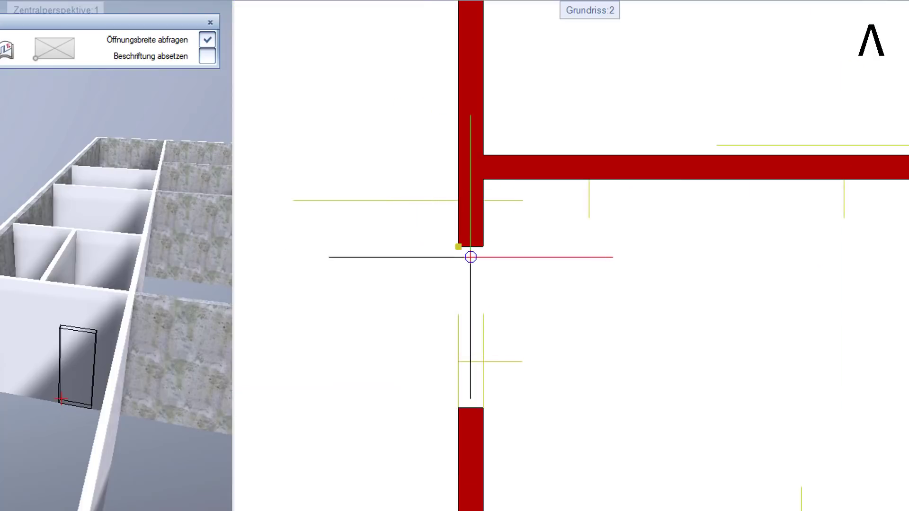
scroll(435, 232, down, 1)
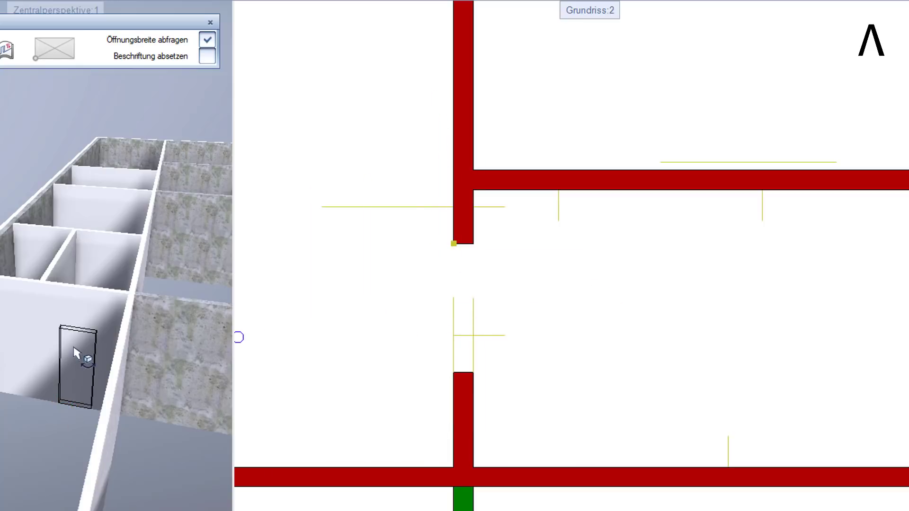
middle_drag(447, 286, 396, 434)
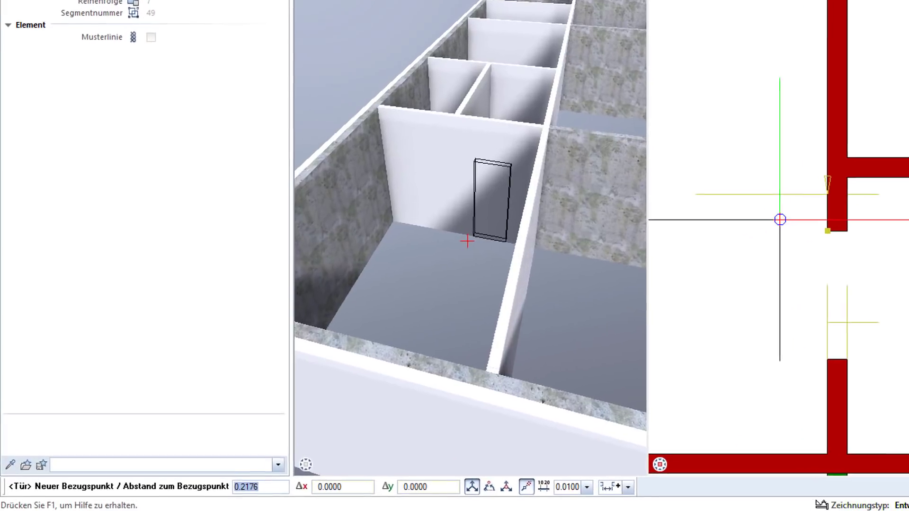
Place a 0.76-wide door at zero distance from the wall corner, swinging open to the left
text(0)
key(Return)
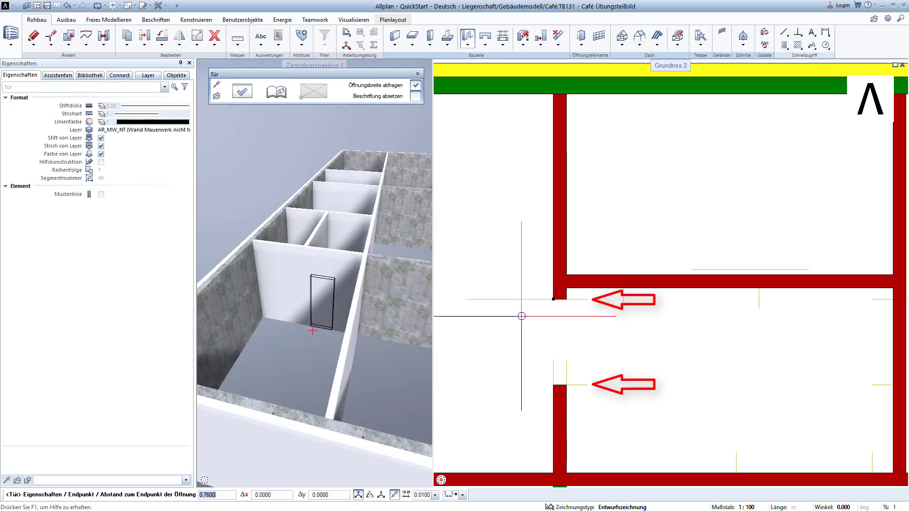
key(Return)
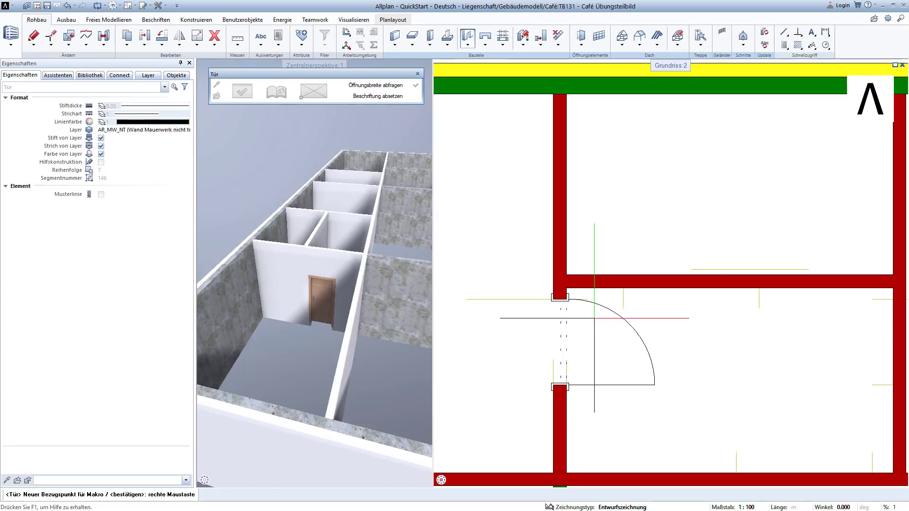
click(516, 362)
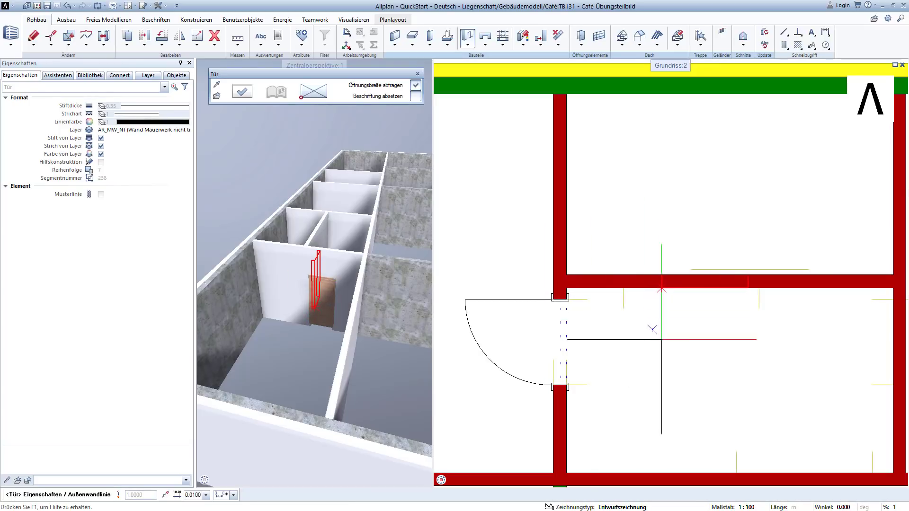
Place a door in the right wall with its swing set to the right
scroll(653, 329, down, 2)
scroll(615, 334, down, 2)
scroll(615, 332, up, 1)
scroll(687, 315, up, 1)
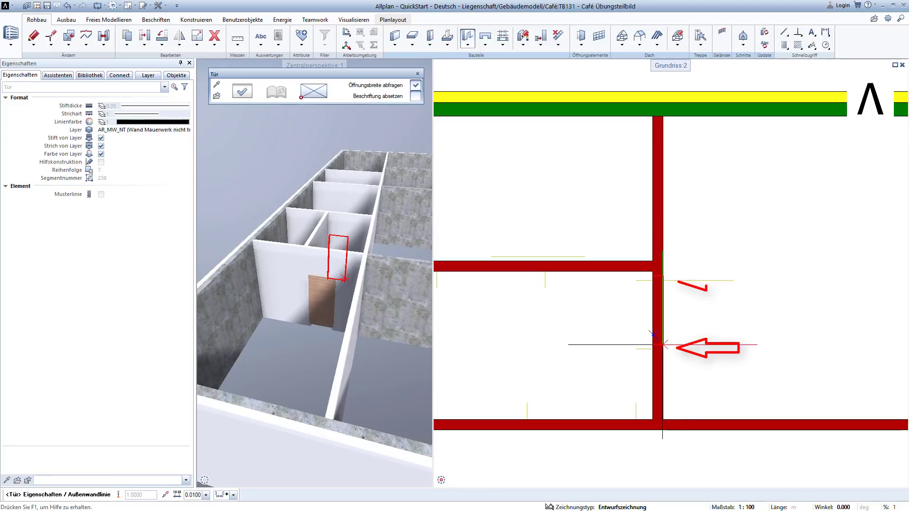
click(663, 348)
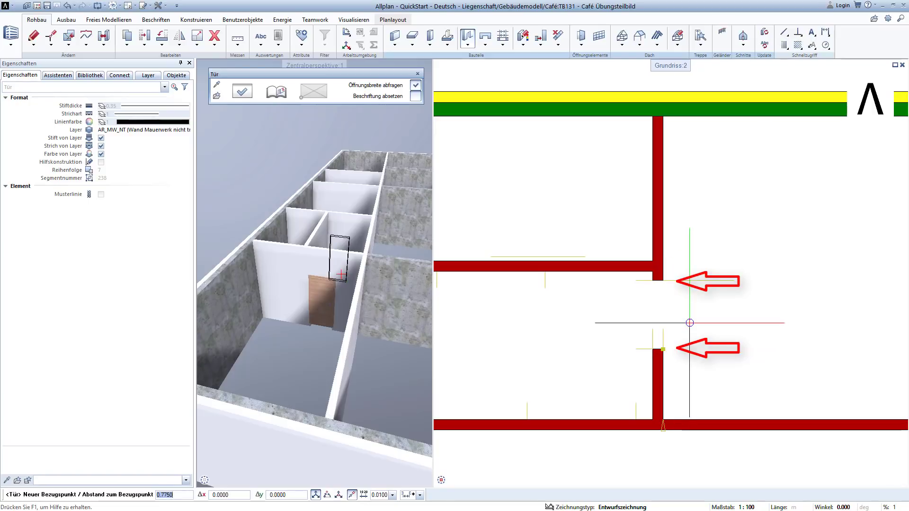
key(Return)
key(Return)
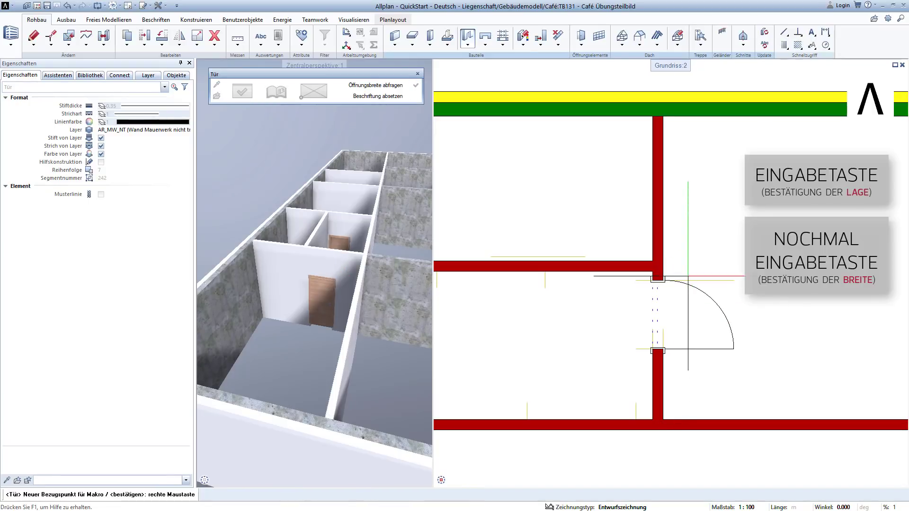
click(621, 295)
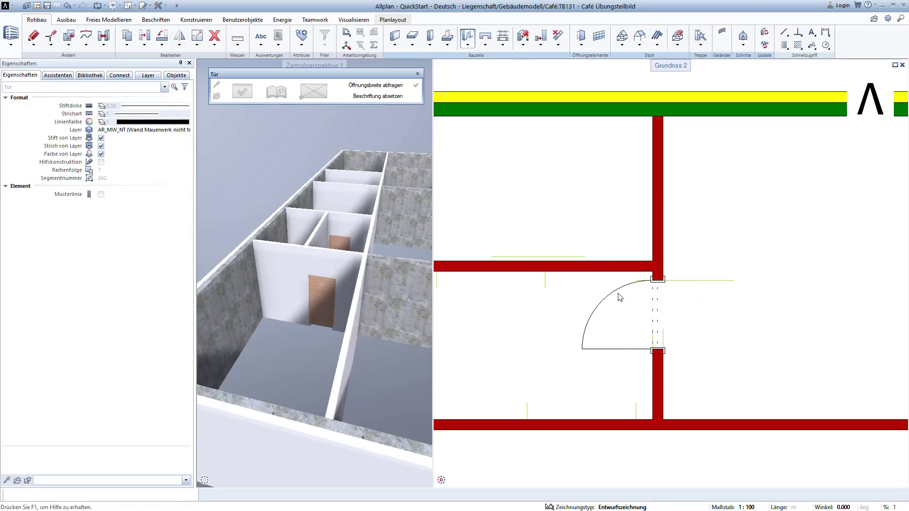
click(719, 351)
key(Escape)
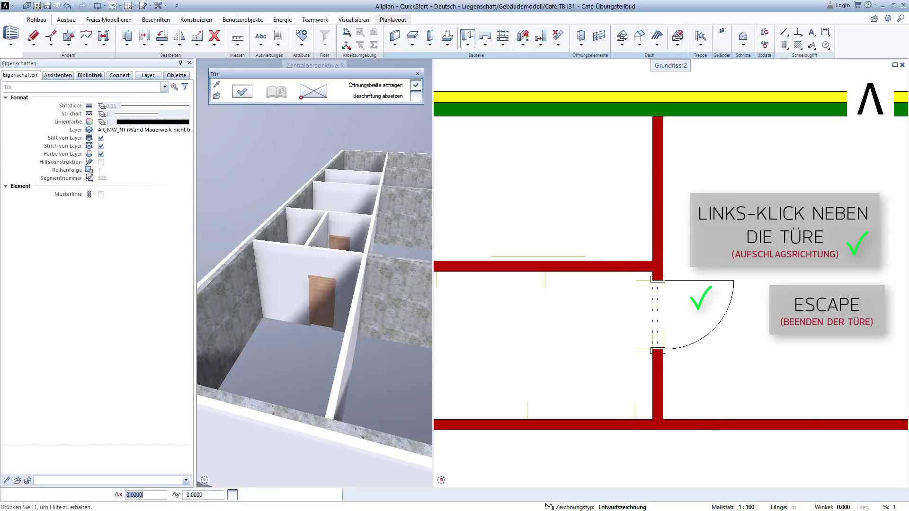
Add two more doors in the upper walls, the first 0.76 wide
scroll(721, 355, down, 4)
scroll(719, 341, down, 2)
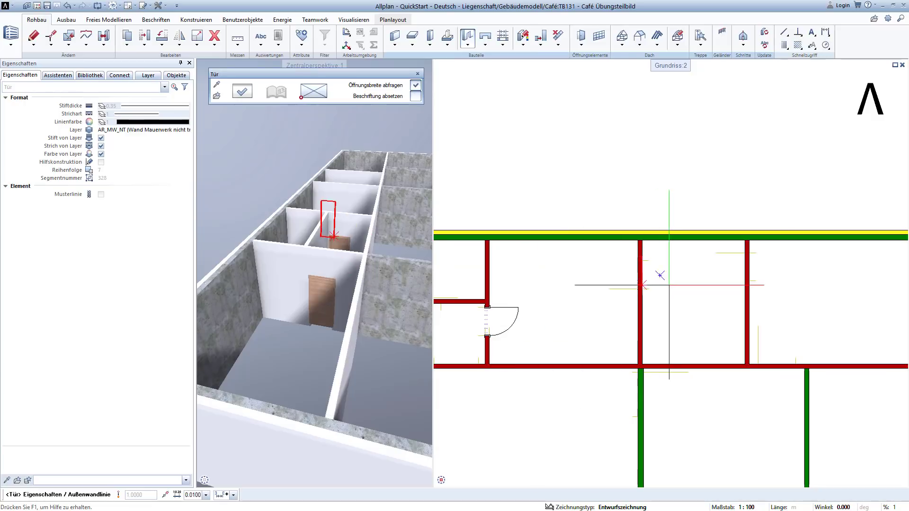
scroll(660, 278, up, 5)
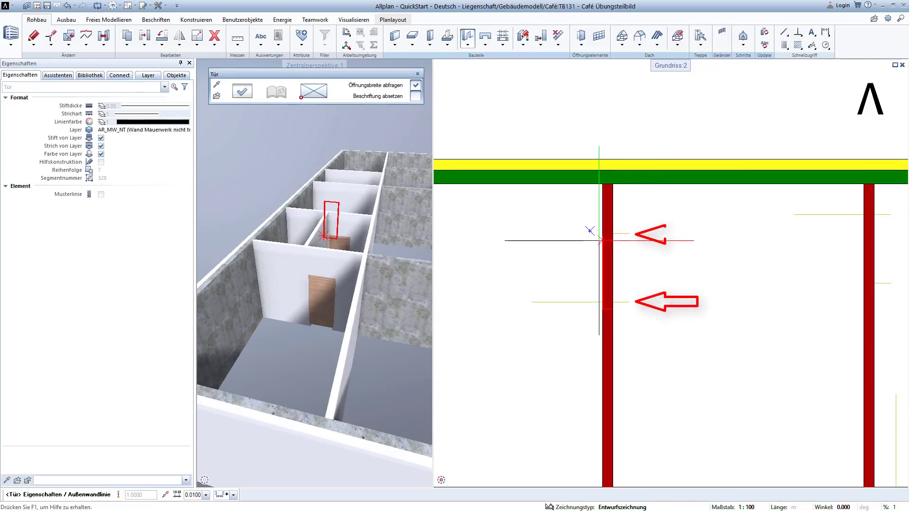
click(602, 233)
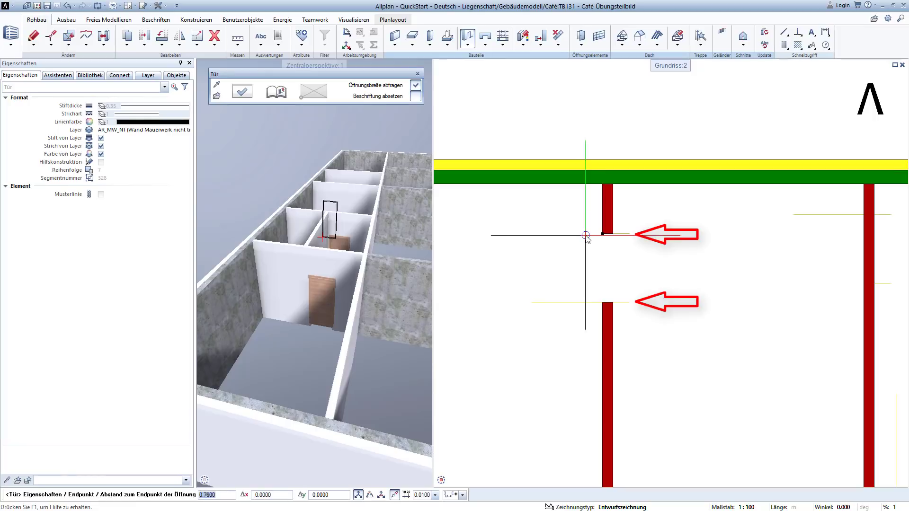
key(Return)
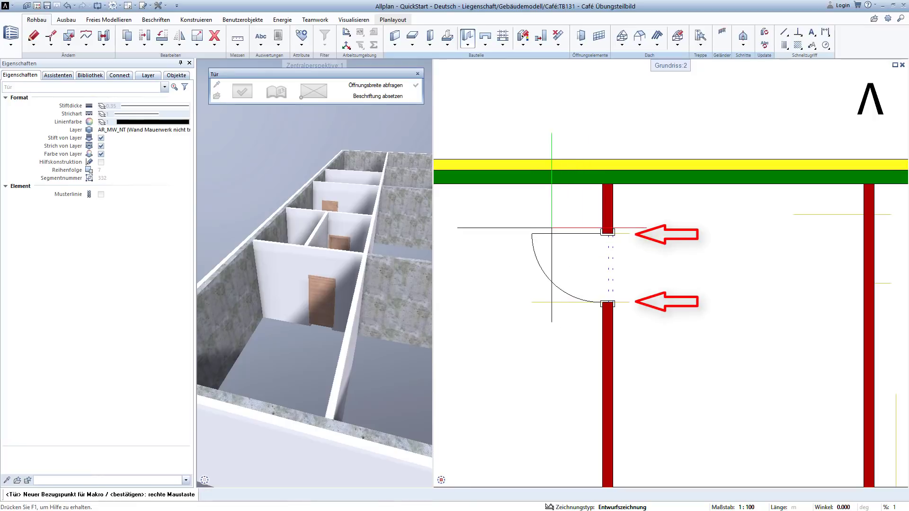
right_click(553, 229)
right_click(571, 233)
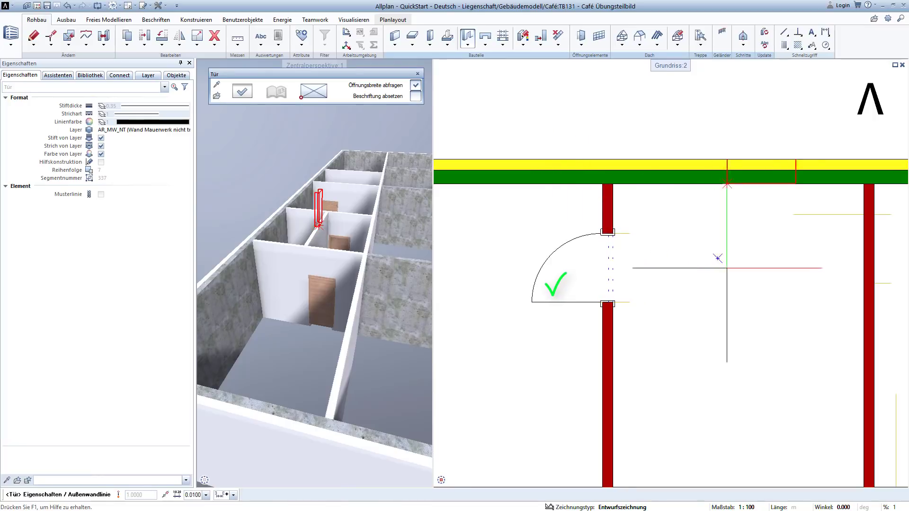
scroll(719, 258, down, 2)
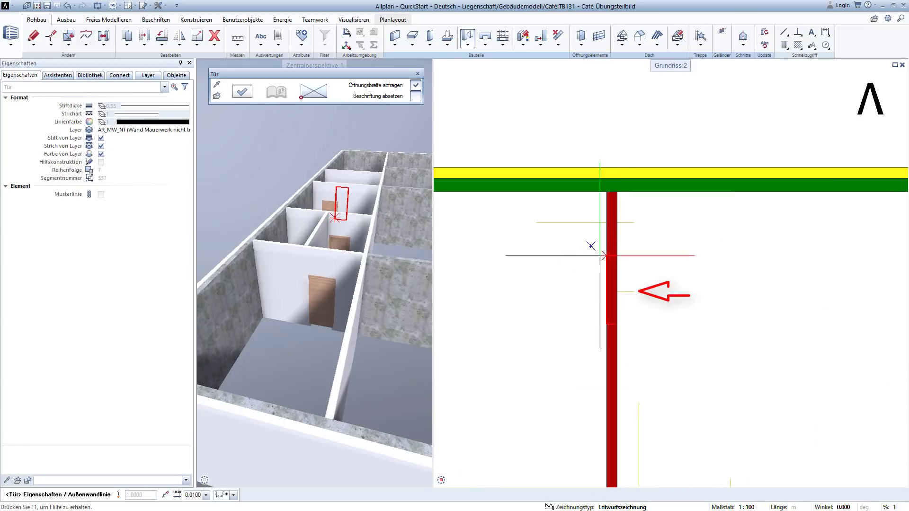
click(606, 228)
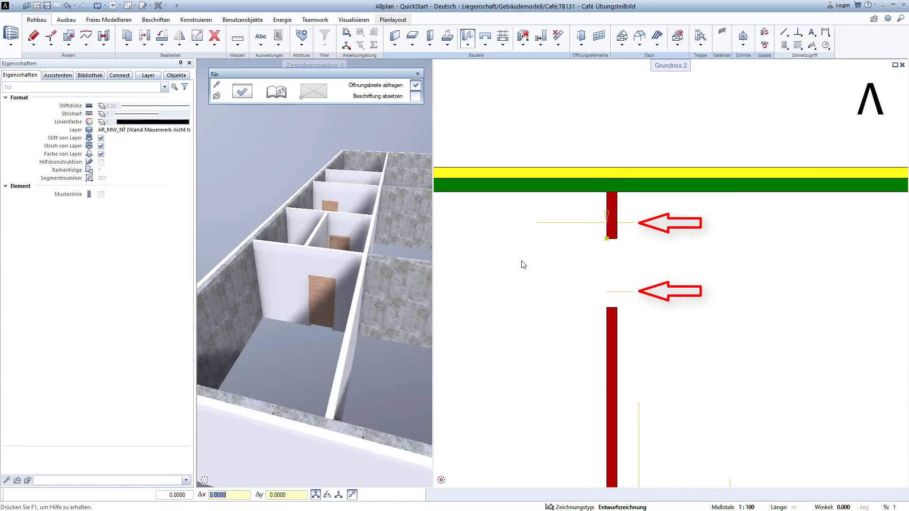
text(0)
key(Return)
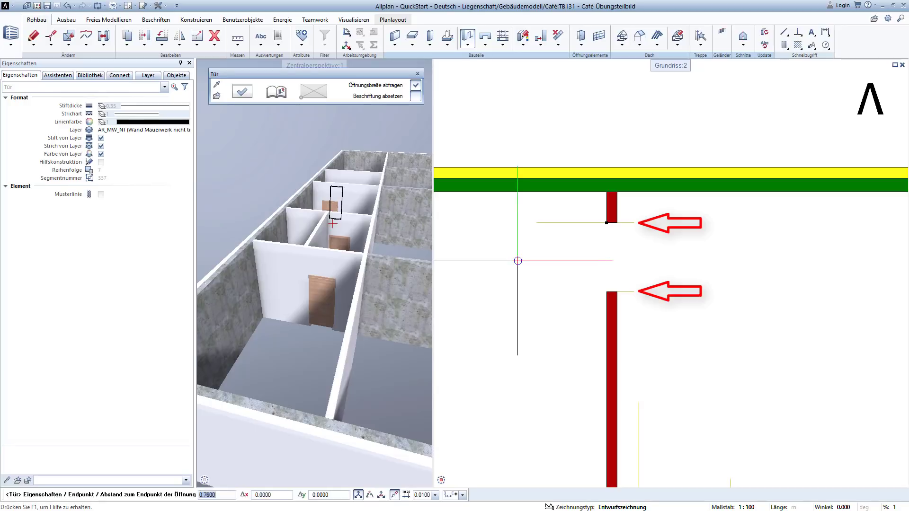
key(Return)
Insert a 1.01-wide door opening in the lower wall
scroll(521, 284, down, 2)
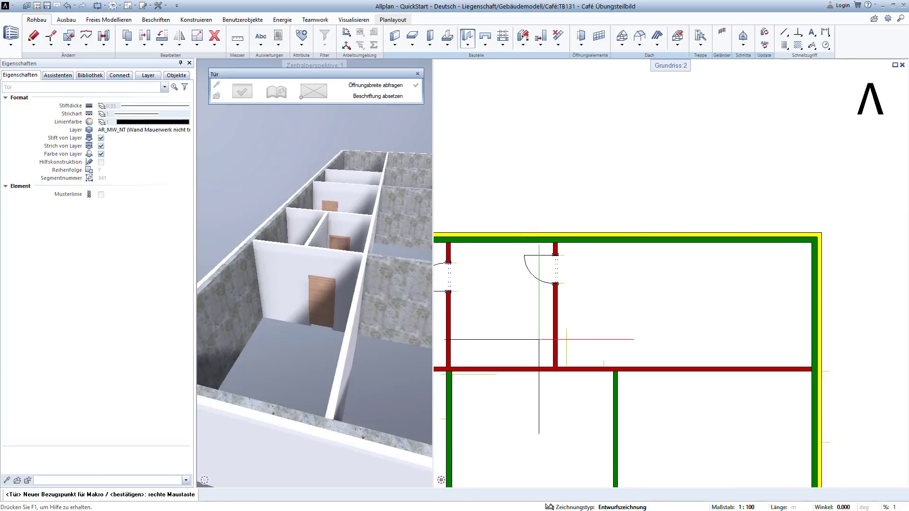
middle_drag(548, 325, 550, 335)
scroll(588, 284, up, 2)
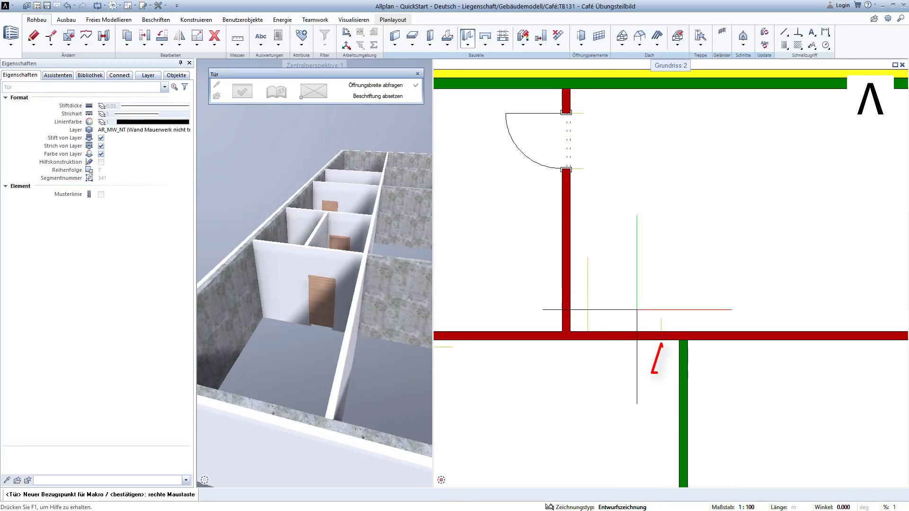
click(617, 325)
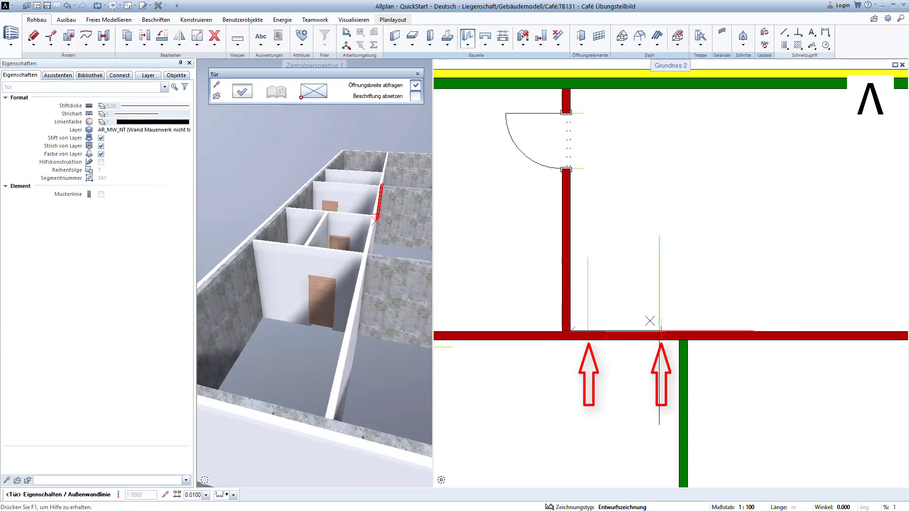
click(661, 332)
click(628, 270)
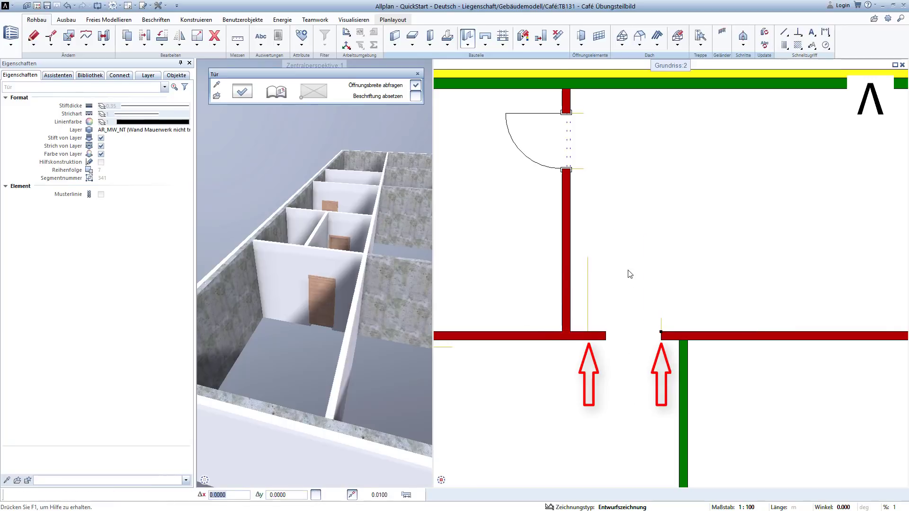
click(587, 330)
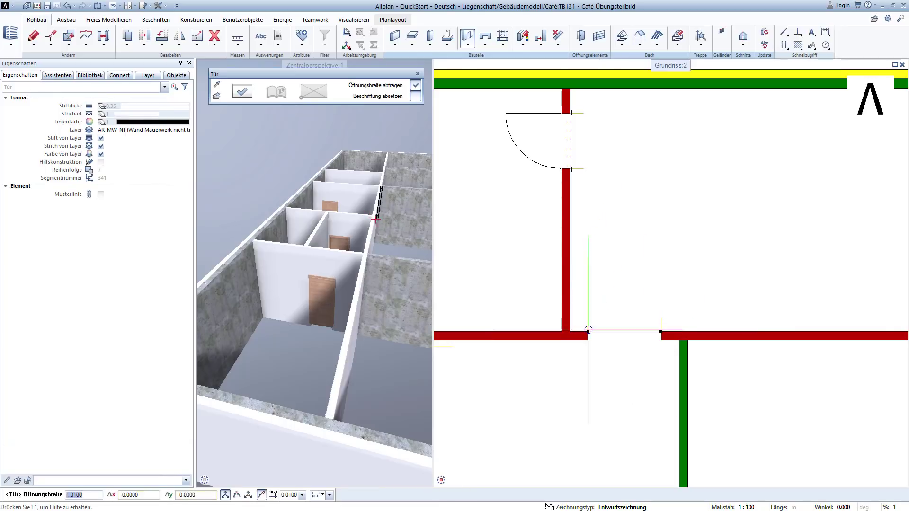
key(Return)
scroll(618, 311, up, 1)
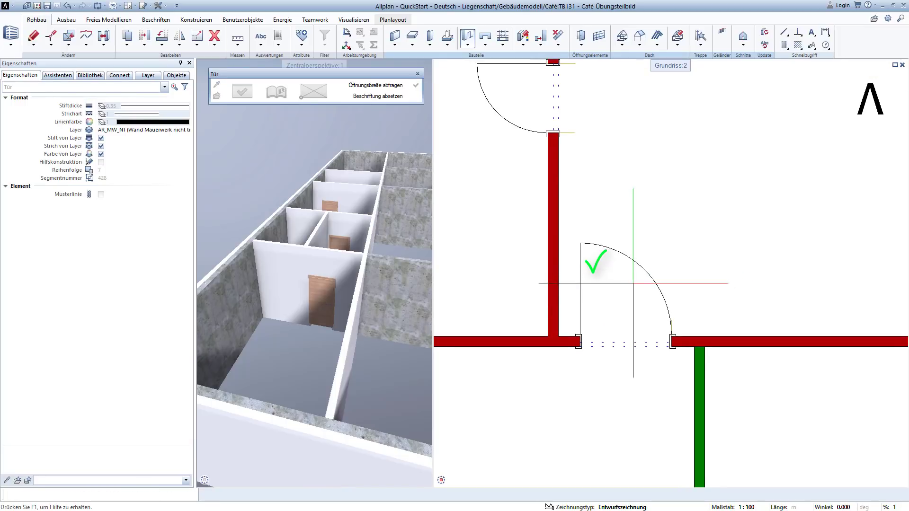
click(633, 283)
Place a 1.20-wide door in the green wall, measured from the wall's end point
scroll(633, 283, down, 1)
scroll(644, 285, down, 2)
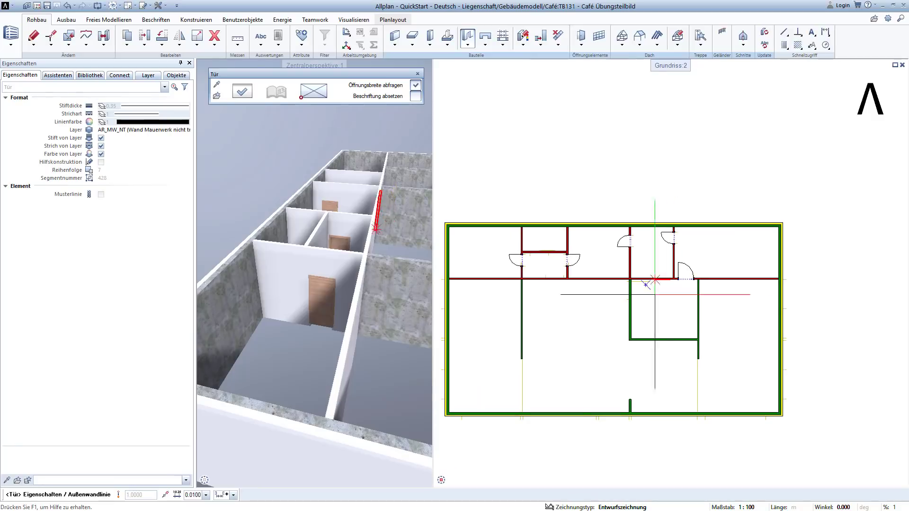
scroll(655, 280, up, 3)
scroll(610, 276, up, 1)
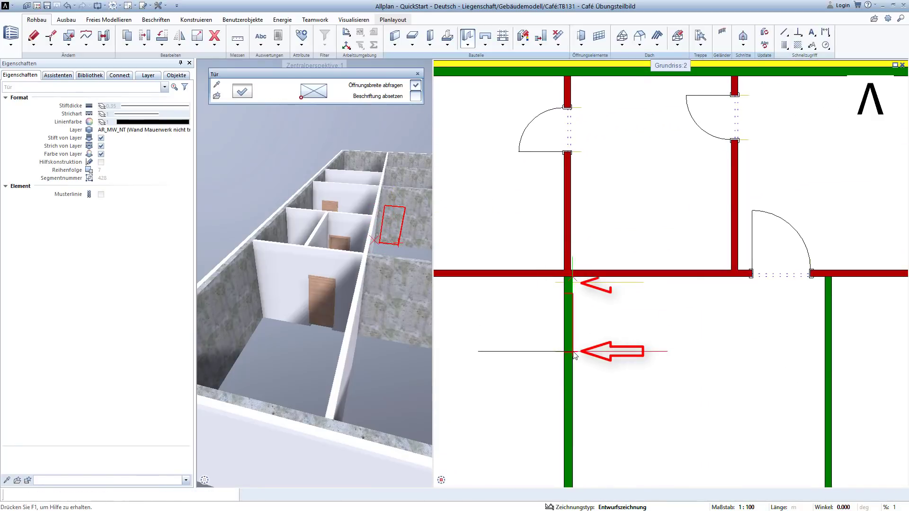
click(571, 294)
click(625, 312)
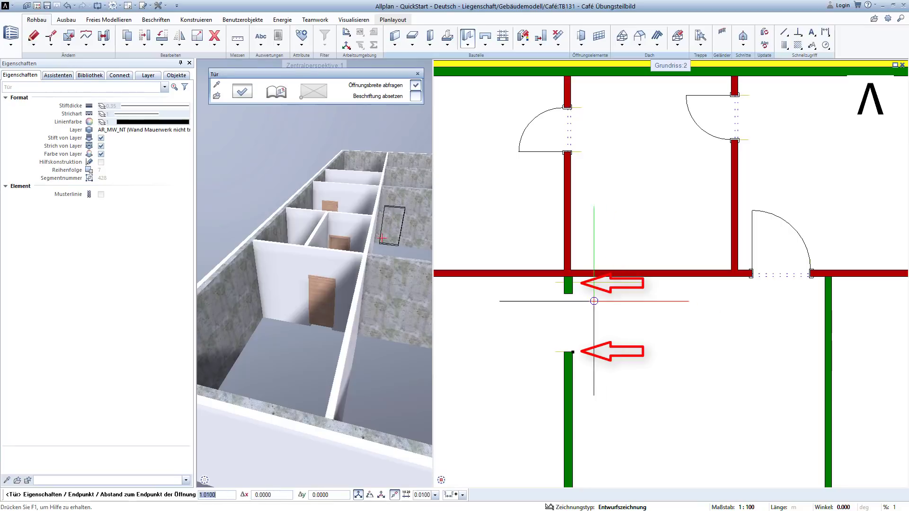
key(Escape)
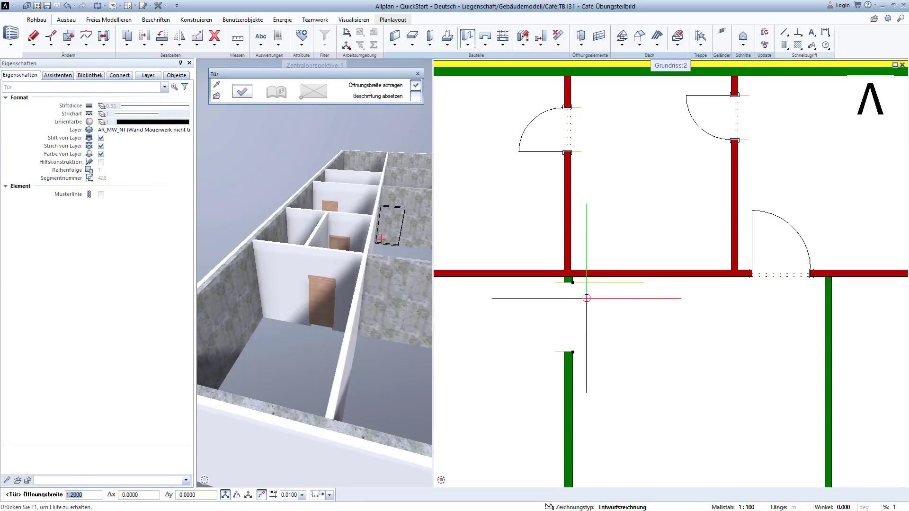
key(Escape)
click(586, 298)
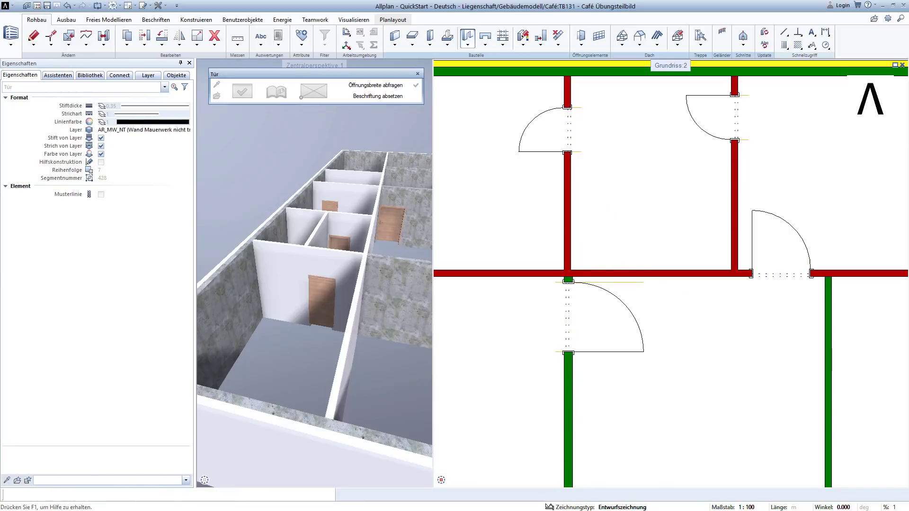
Finish the door, show the whole plan and take over the 'Fenster bodentief' window element
right_click(614, 337)
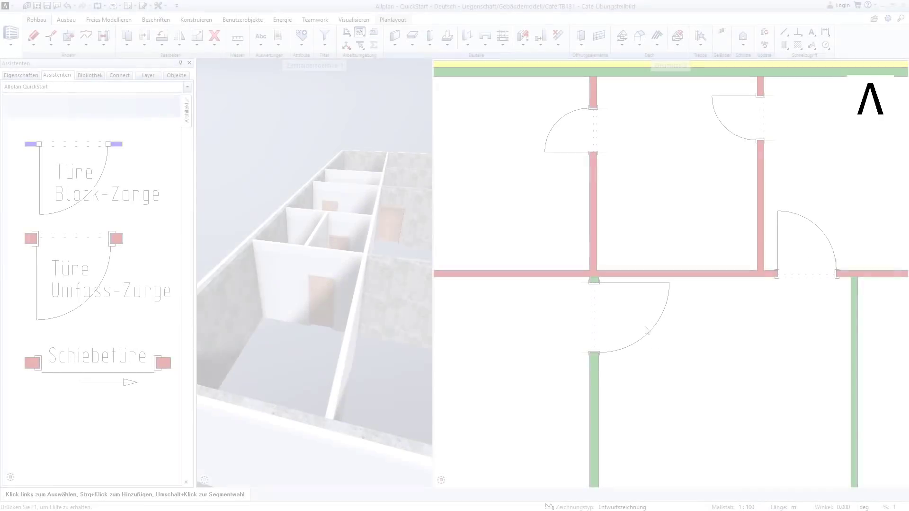
click(454, 480)
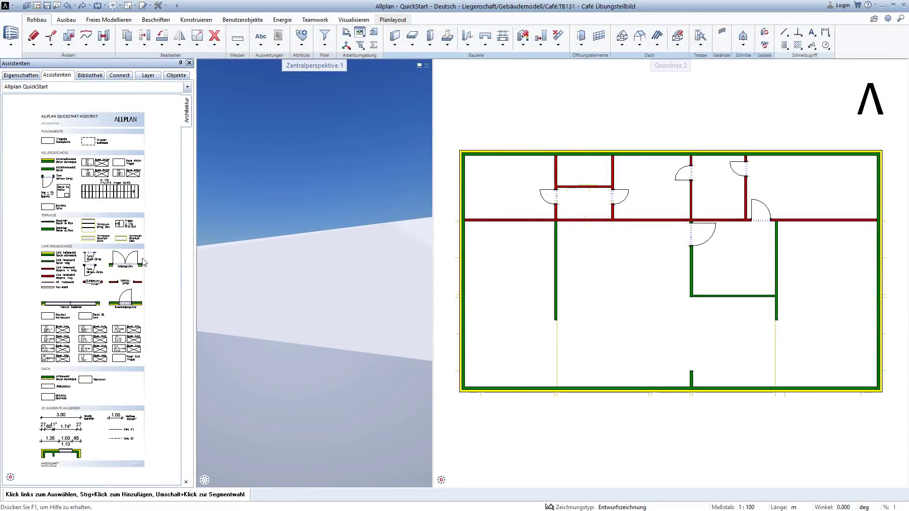
scroll(68, 315, up, 3)
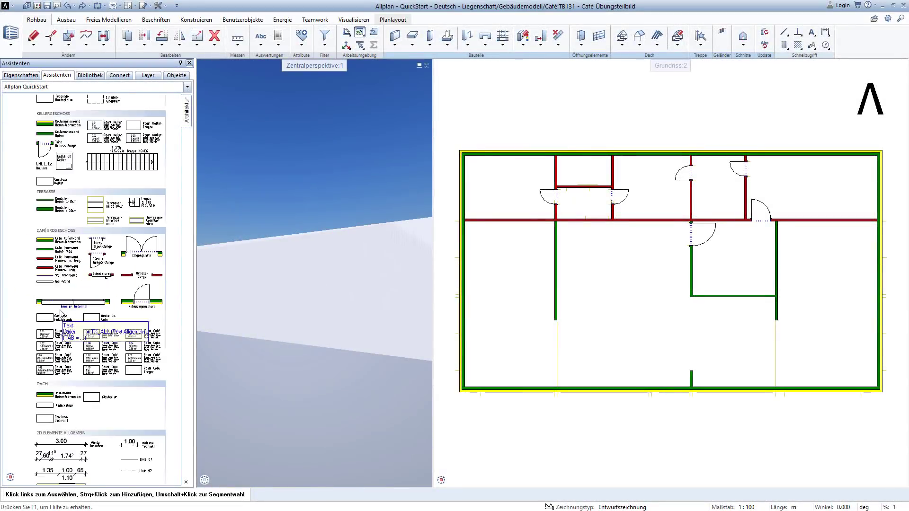
scroll(65, 315, up, 3)
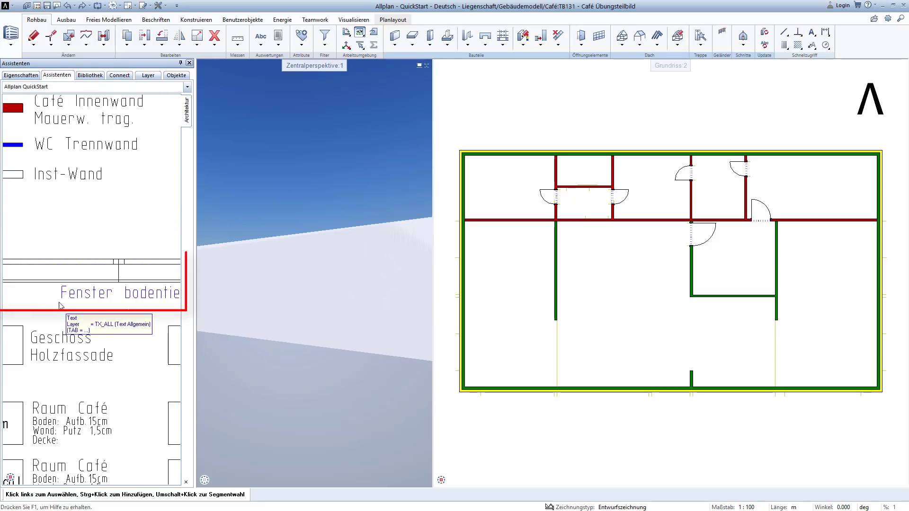
double_click(39, 277)
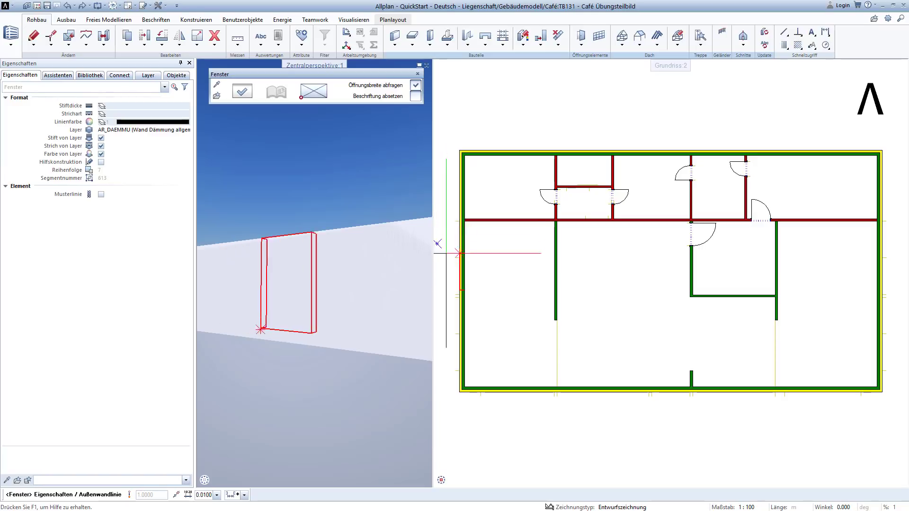
Insert the first floor-length window in the left outer wall at the red wall junction
scroll(455, 246, up, 2)
scroll(464, 233, up, 2)
scroll(473, 226, up, 2)
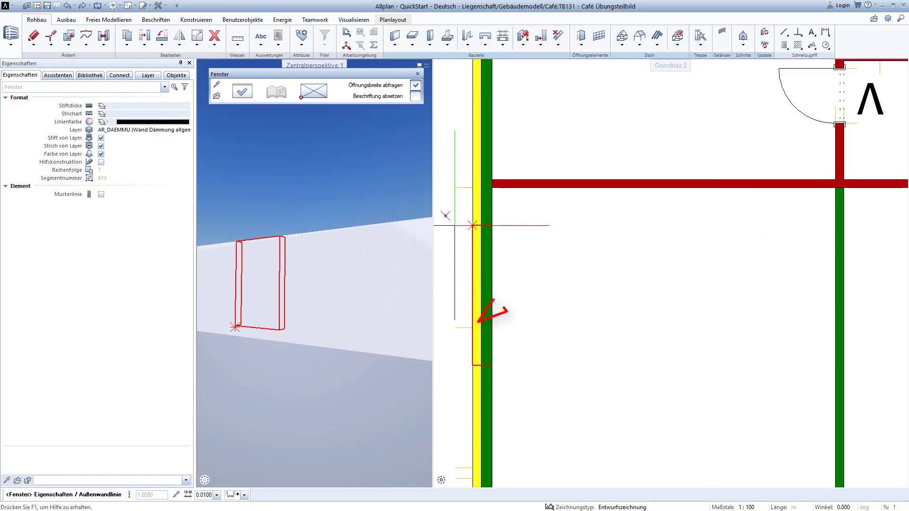
click(473, 188)
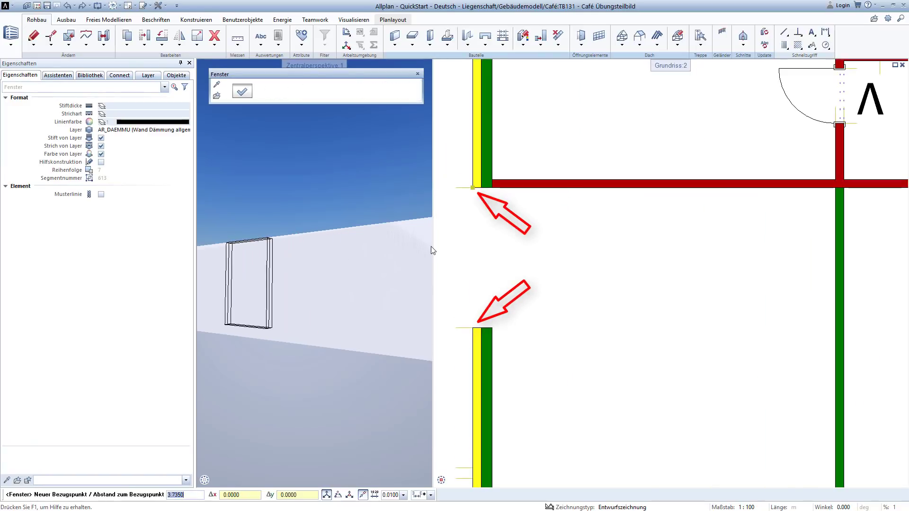
key(Return)
key(Return)
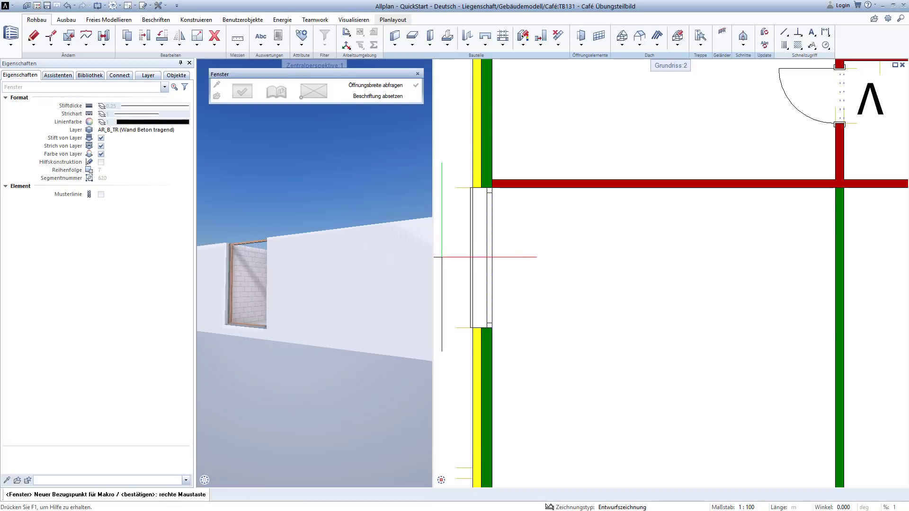
Place a second floor-length window directly below the first and orbit the 3D view
scroll(442, 258, down, 1)
scroll(473, 220, down, 1)
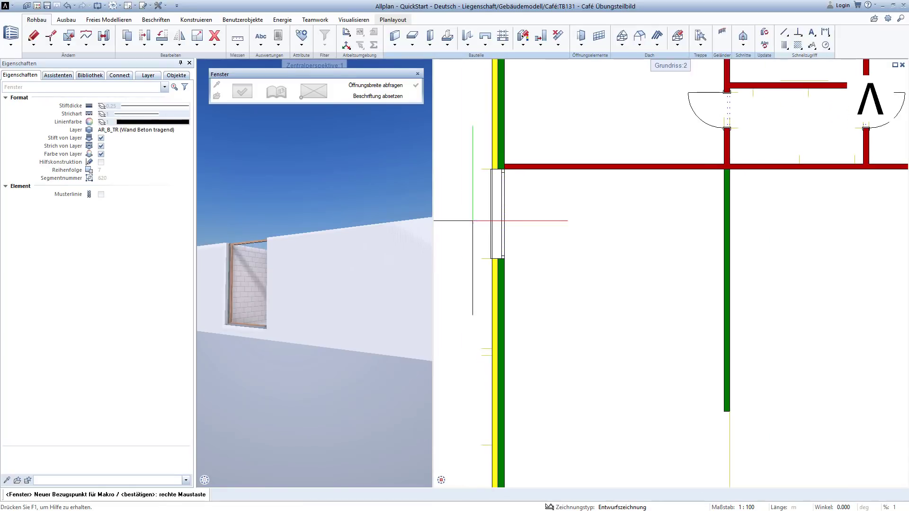
right_click(493, 296)
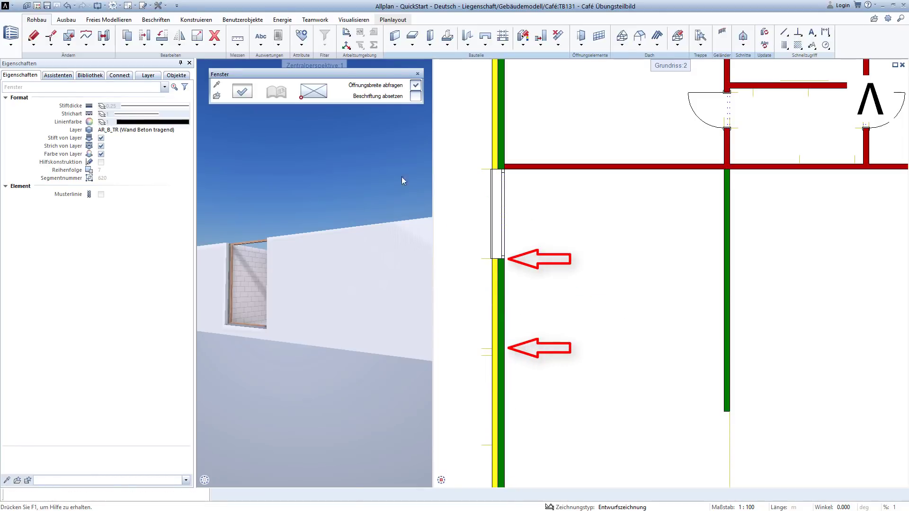
click(326, 98)
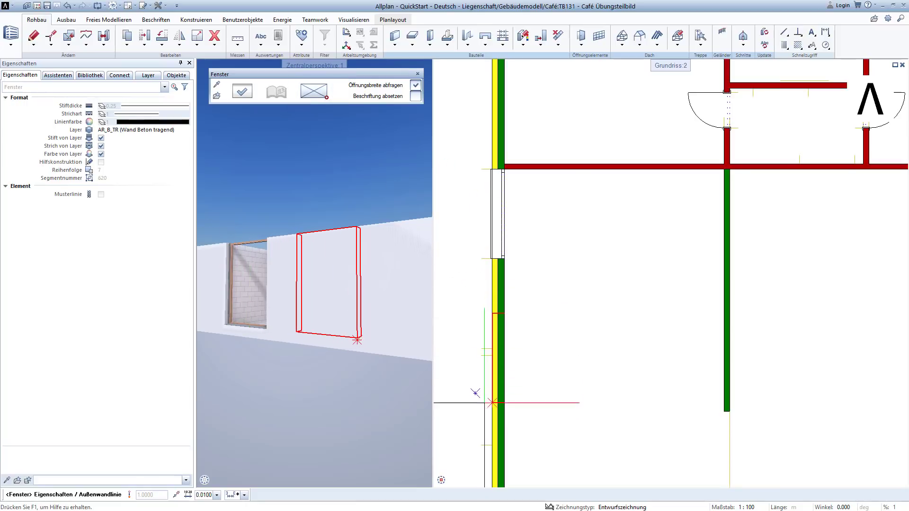
click(492, 349)
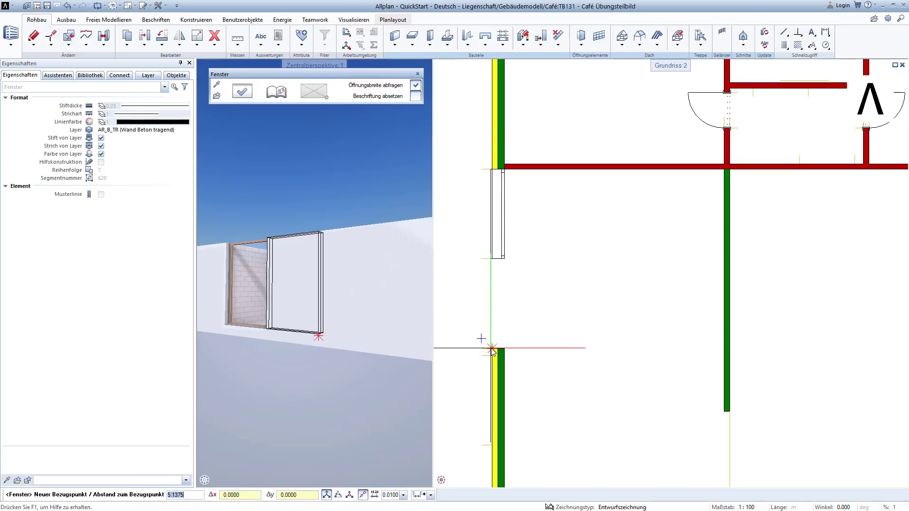
key(Return)
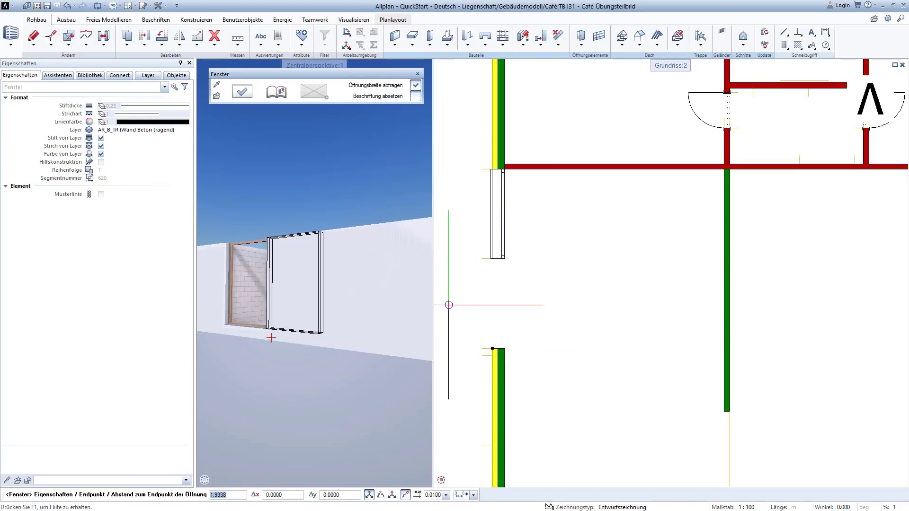
key(Return)
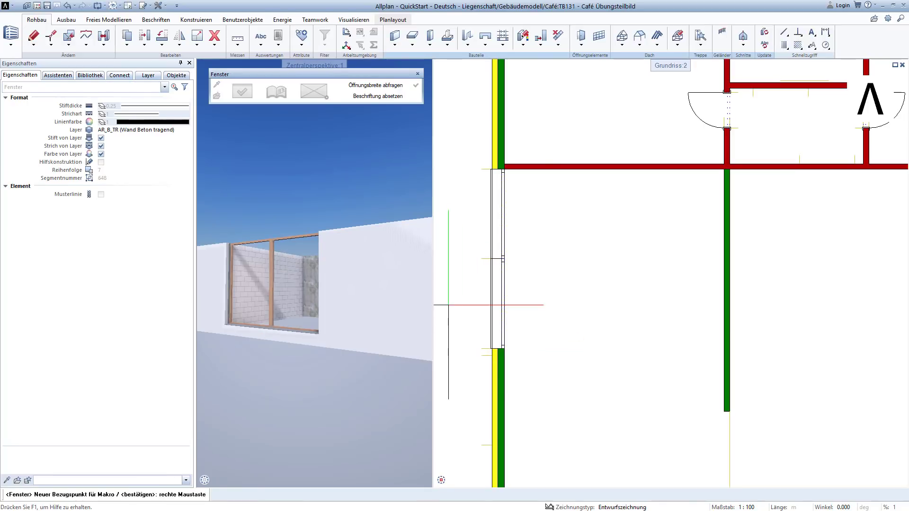
mouse_move(283, 331)
mouse_down()
mouse_move(315, 335)
mouse_move(301, 338)
mouse_up()
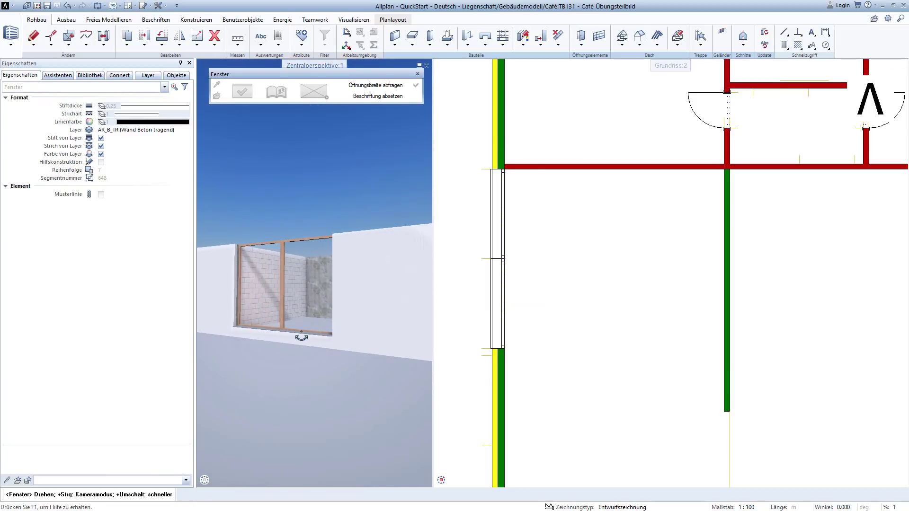
Add another floor-length window further down the left outer wall
scroll(507, 309, down, 3)
scroll(488, 327, up, 1)
click(488, 331)
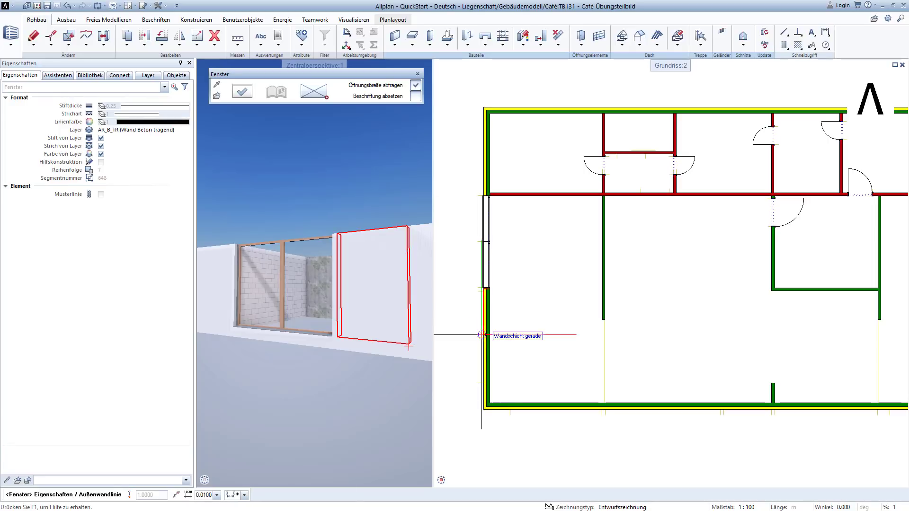
scroll(483, 346, up, 4)
click(487, 420)
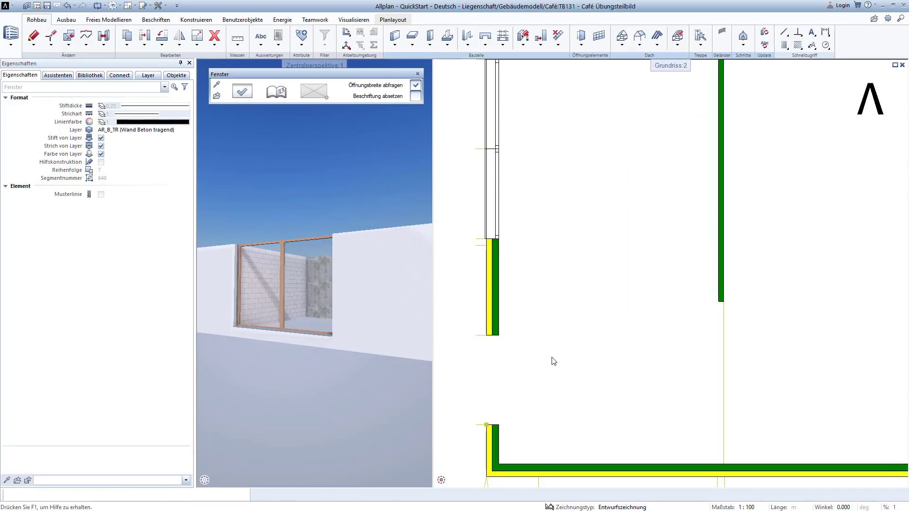
key(Return)
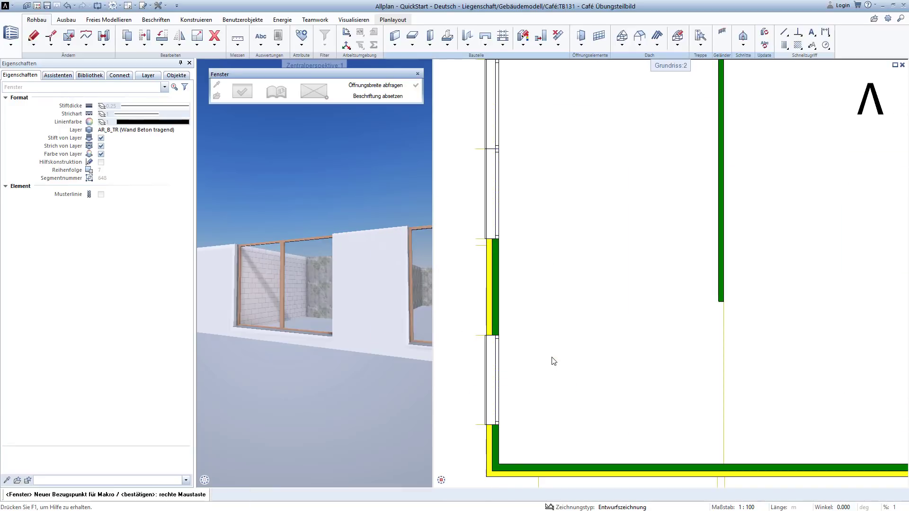
key(Return)
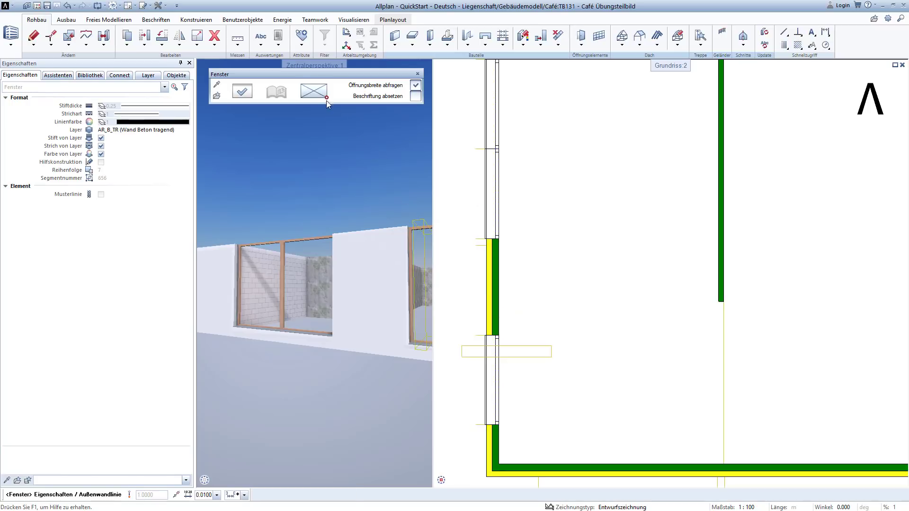
click(301, 97)
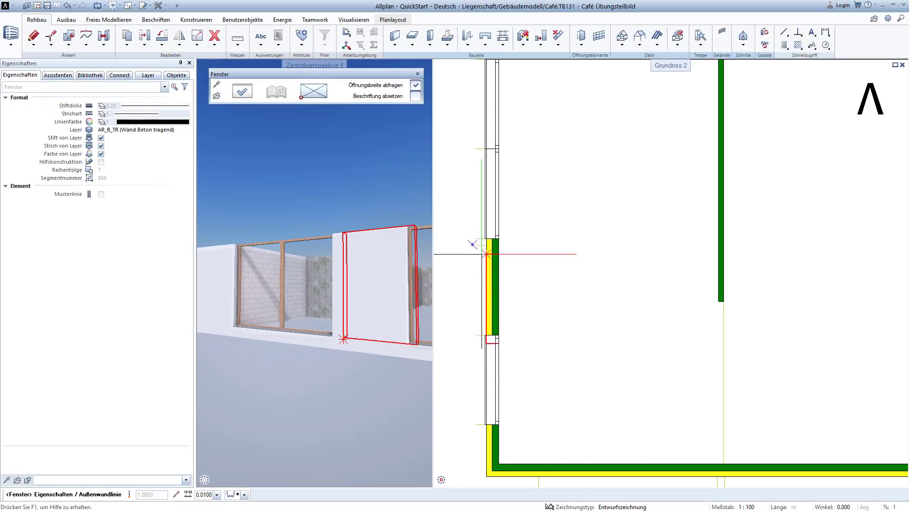
click(334, 338)
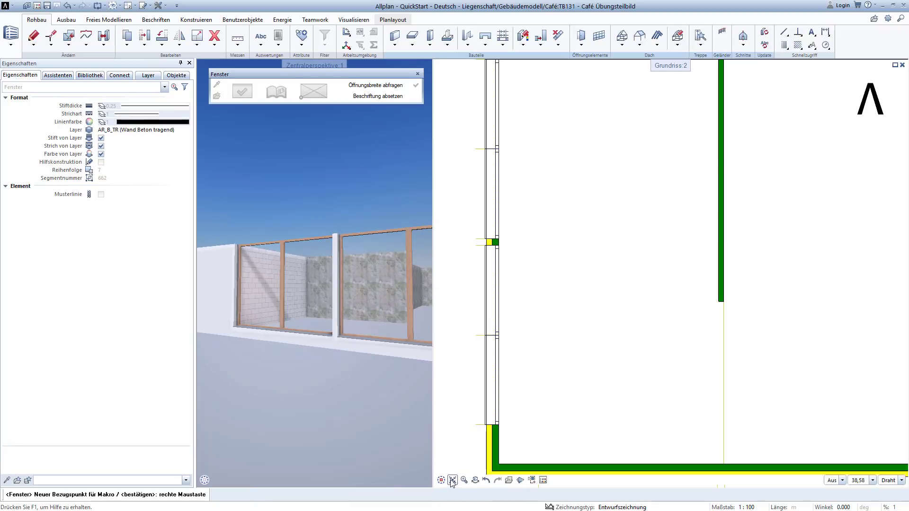
Place a window in the bottom outer wall, ending at the interior wall junction
click(452, 480)
scroll(488, 396, up, 3)
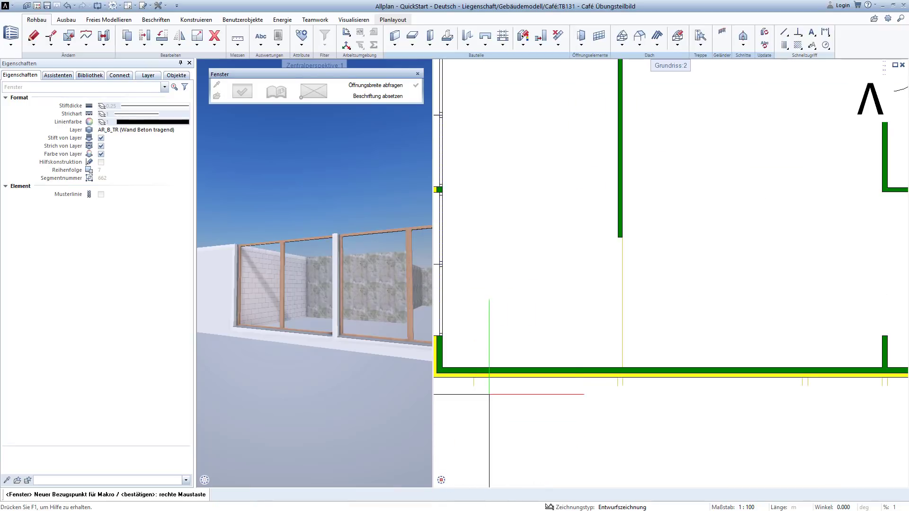
right_click(481, 386)
click(474, 377)
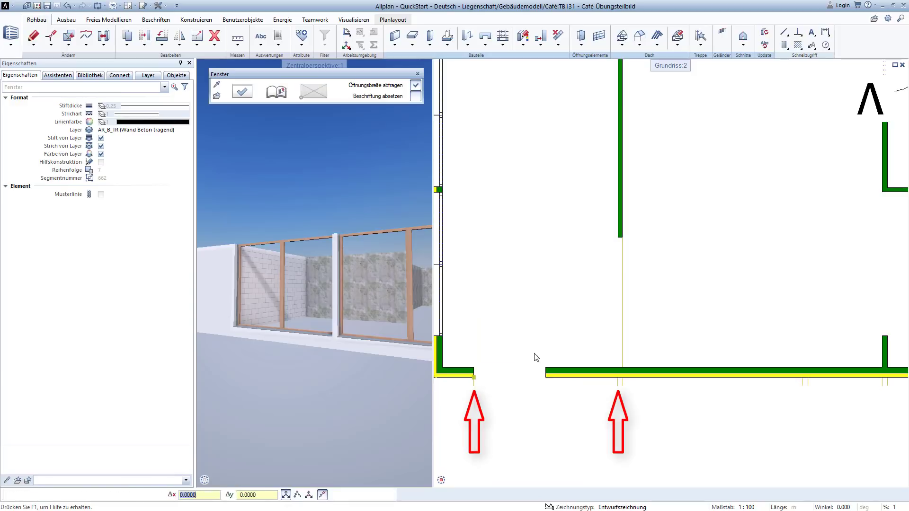
key(Return)
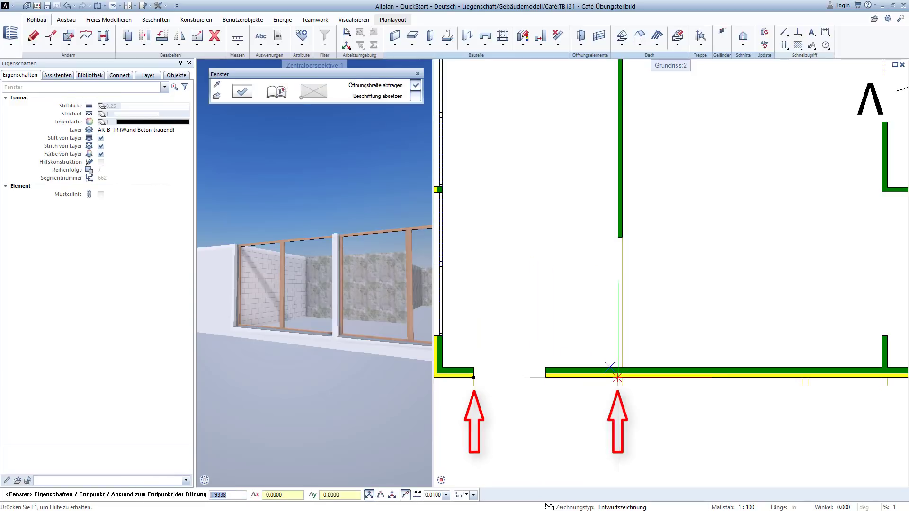
click(618, 377)
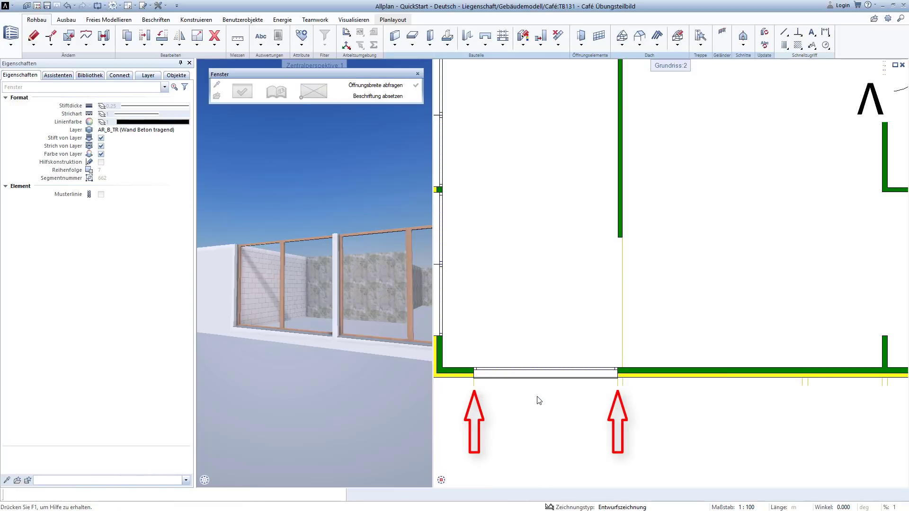
click(453, 480)
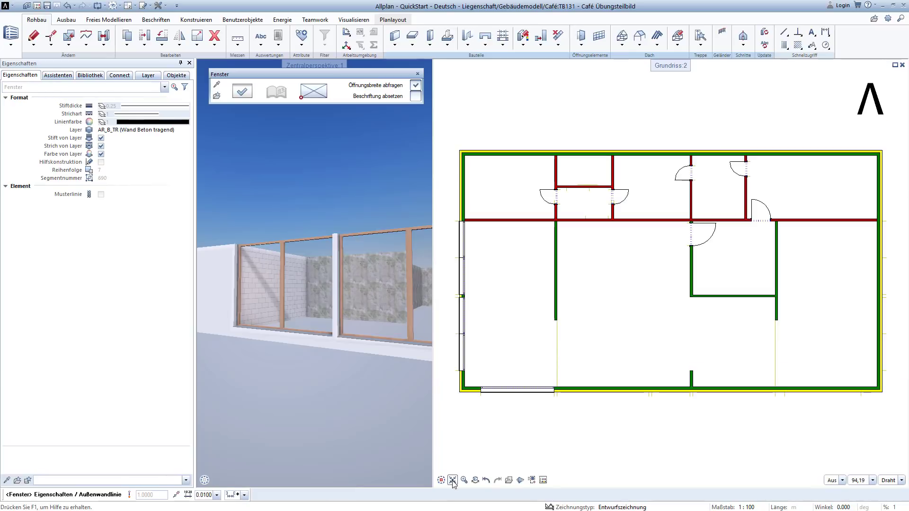
key(Escape)
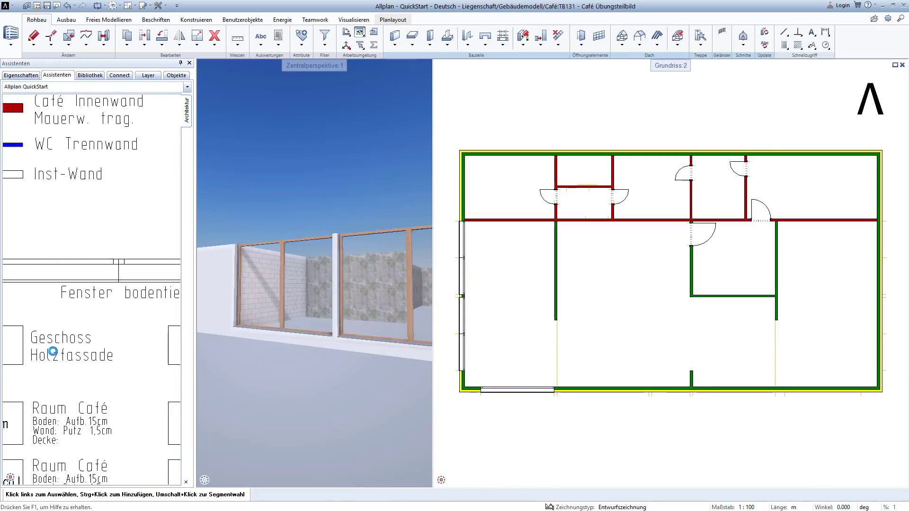
Take over the window element again and insert an opening in the lower exterior wall
scroll(298, 257, down, 5)
scroll(309, 308, down, 3)
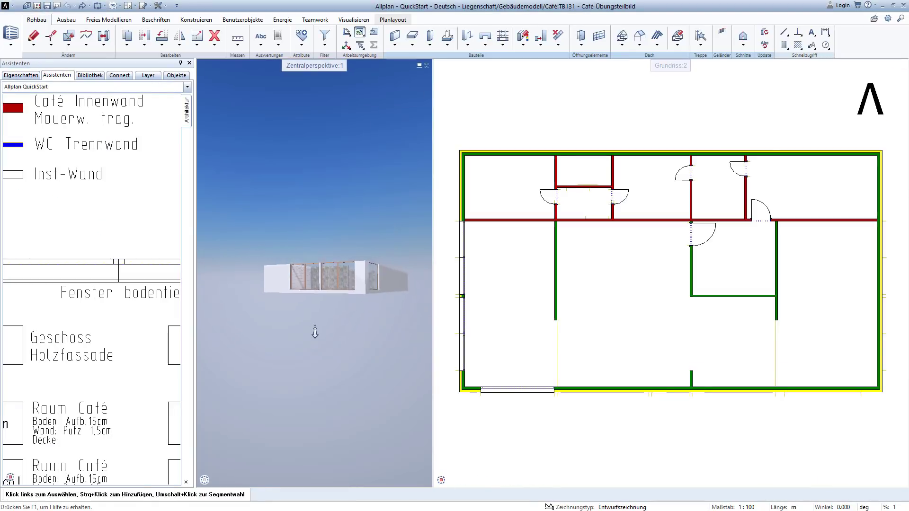
mouse_move(313, 331)
mouse_down()
mouse_move(523, 271)
mouse_move(218, 197)
mouse_up()
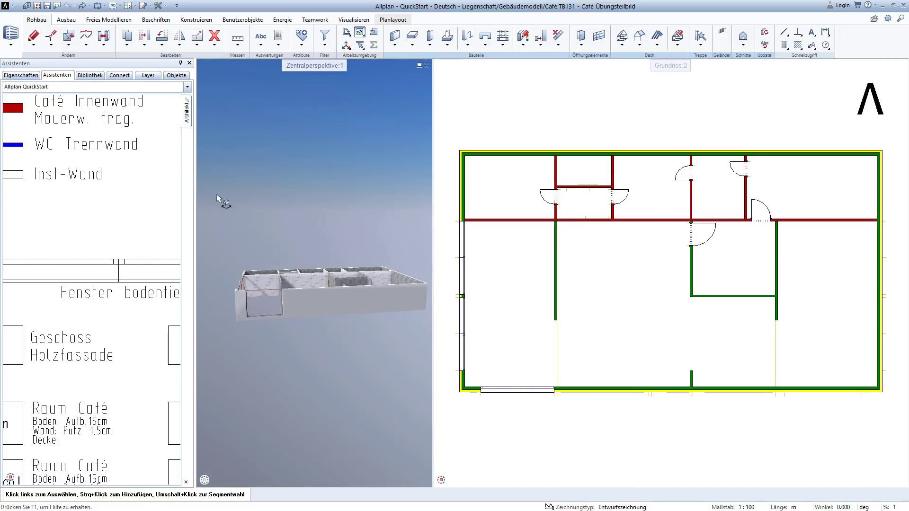
double_click(94, 285)
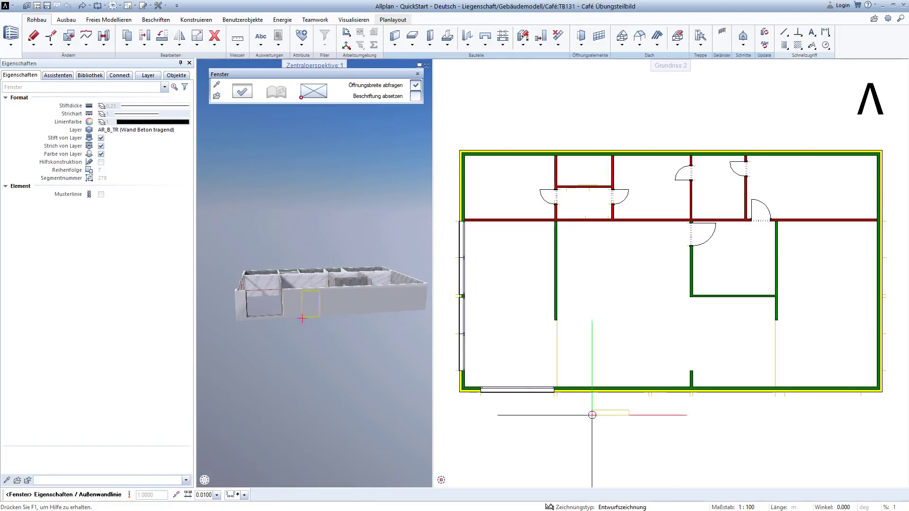
scroll(573, 401, up, 3)
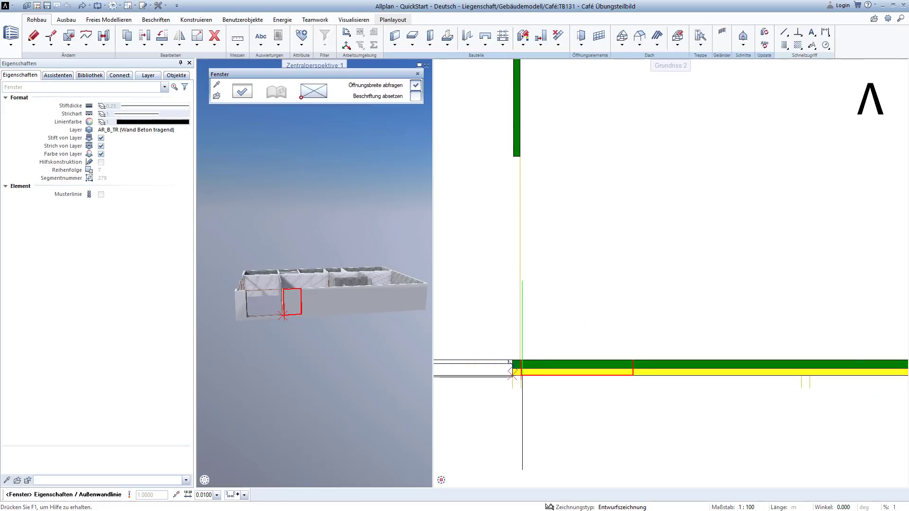
click(512, 372)
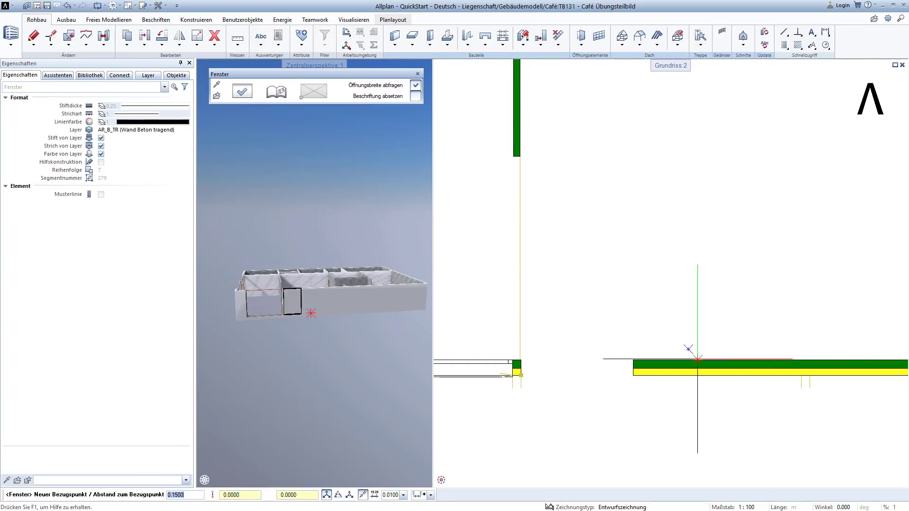
click(801, 375)
click(801, 375)
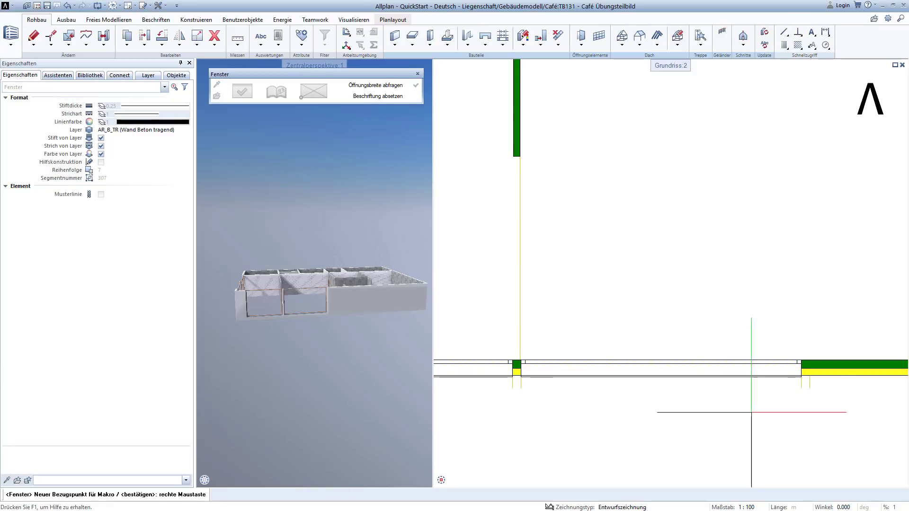
right_click(751, 412)
Add the next window in the lower wall, referenced from the wall corner
scroll(752, 413, down, 2)
scroll(611, 398, up, 2)
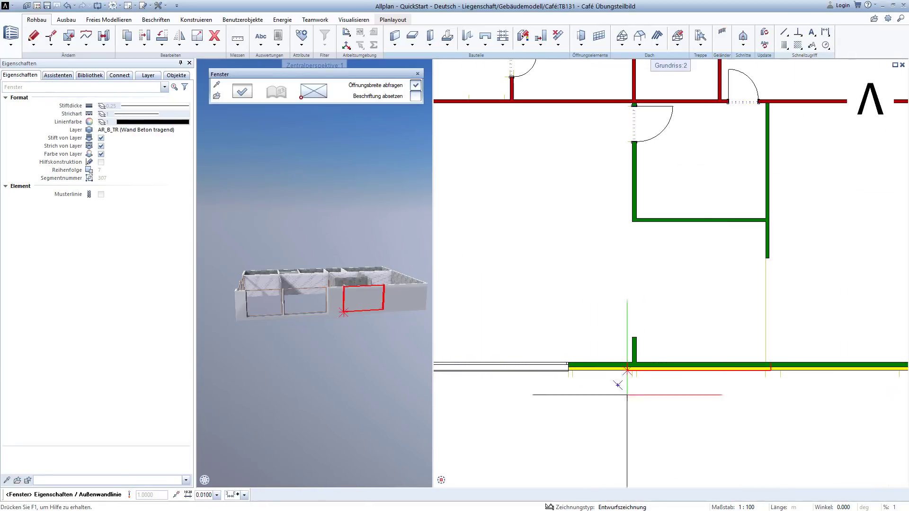
scroll(656, 386, up, 3)
click(645, 382)
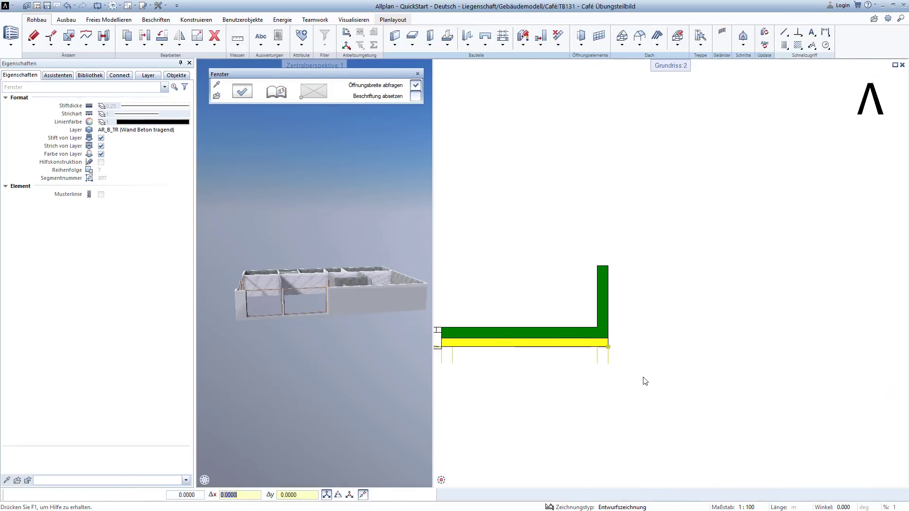
scroll(644, 378, down, 1)
scroll(616, 379, down, 1)
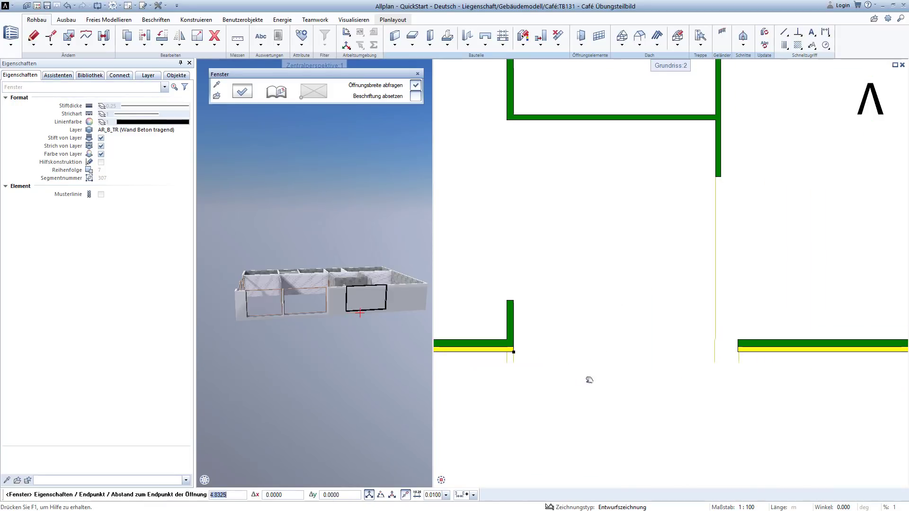
scroll(692, 359, up, 2)
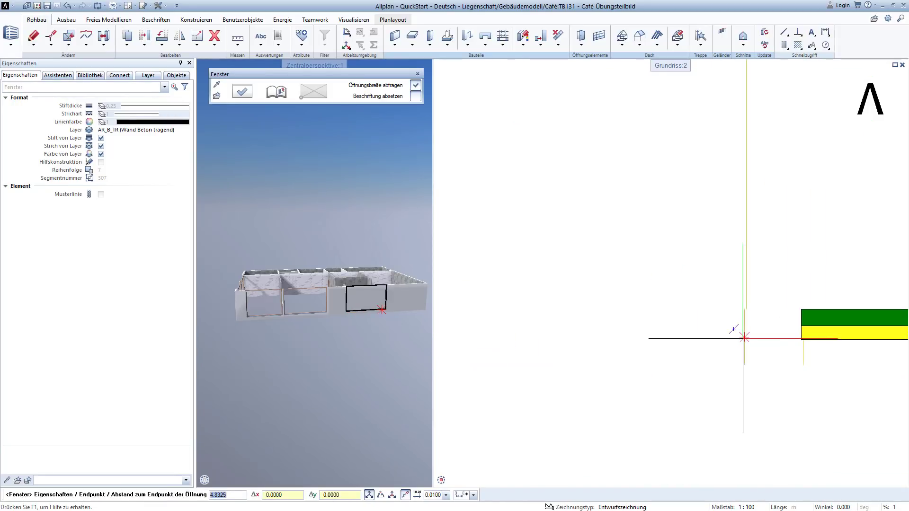
click(744, 337)
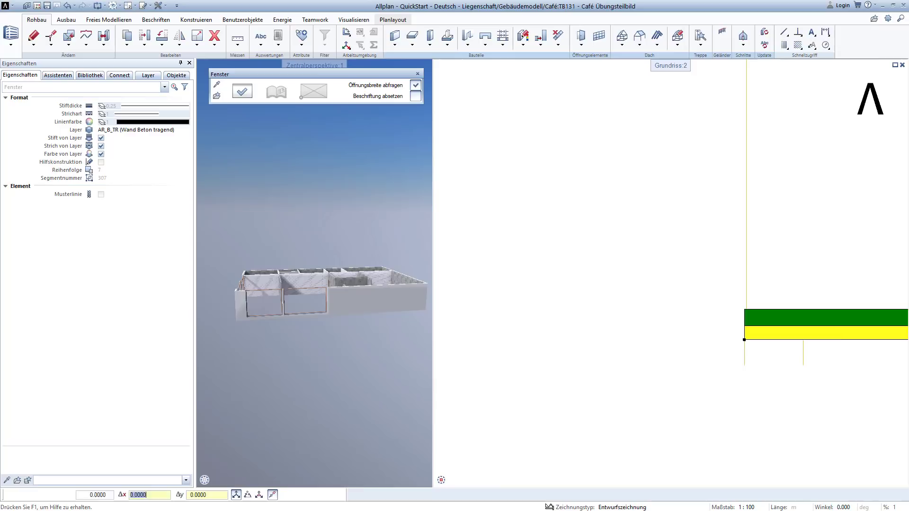
click(730, 346)
scroll(727, 355, down, 2)
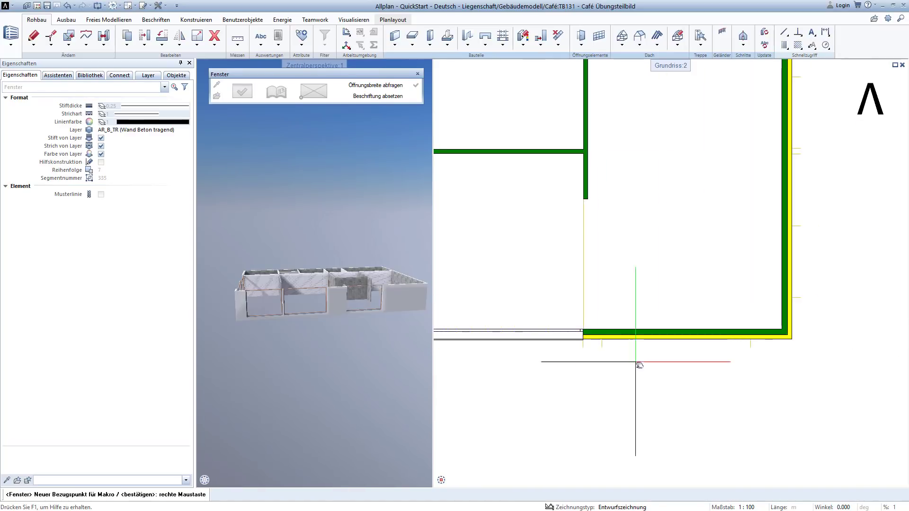
scroll(640, 351, up, 2)
right_click(579, 336)
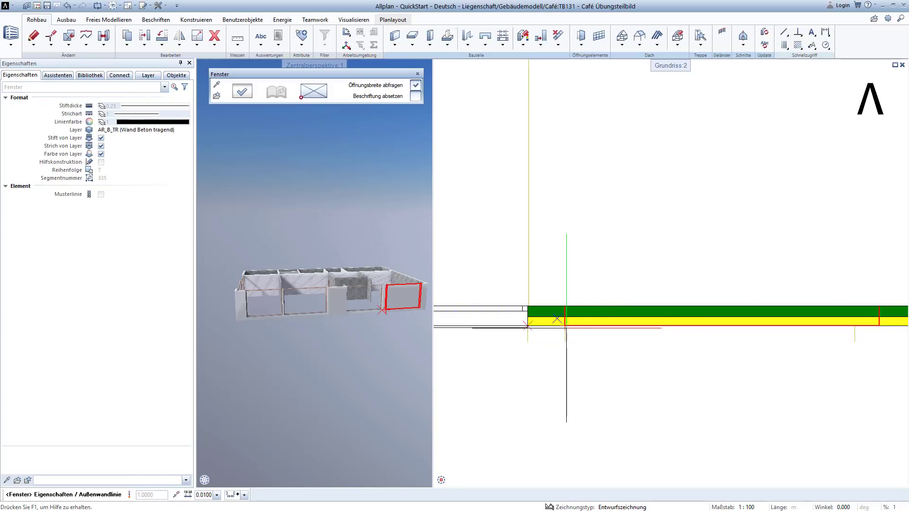
Insert a 4.00-wide window in the front exterior wall and end window placement
click(566, 327)
click(598, 349)
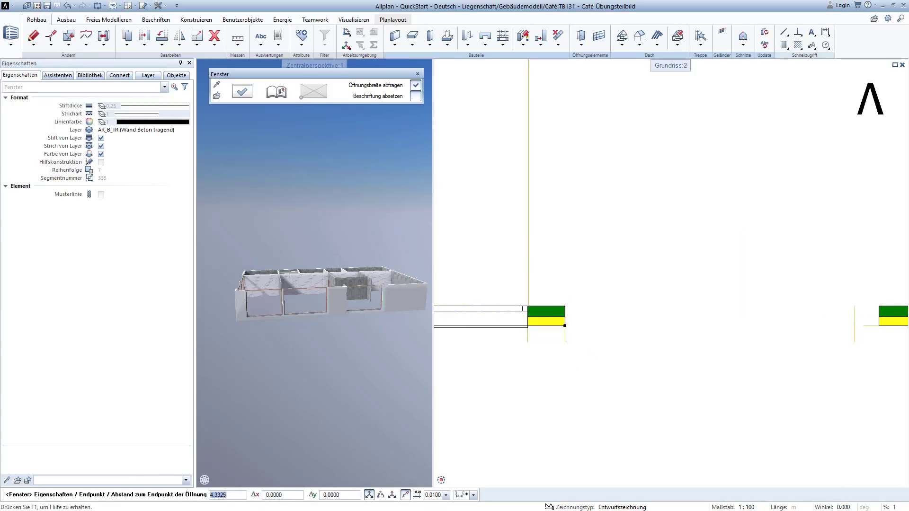
click(854, 324)
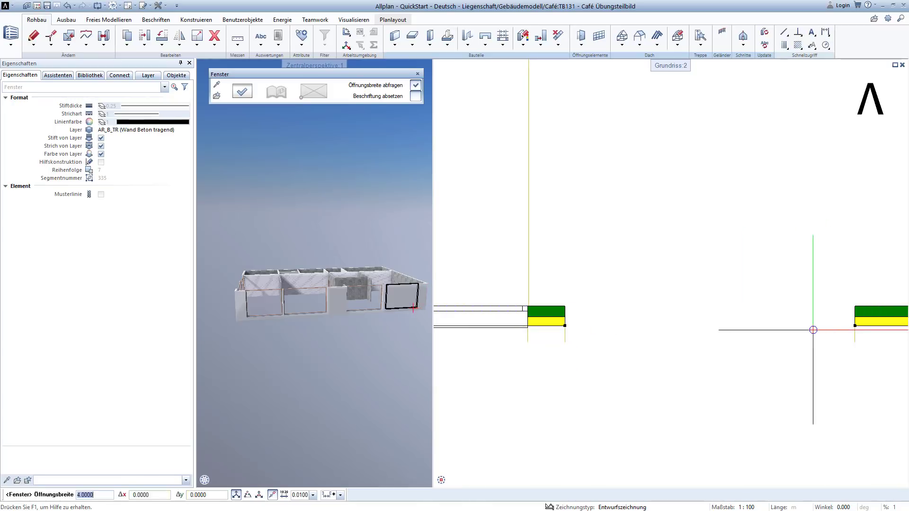
key(Escape)
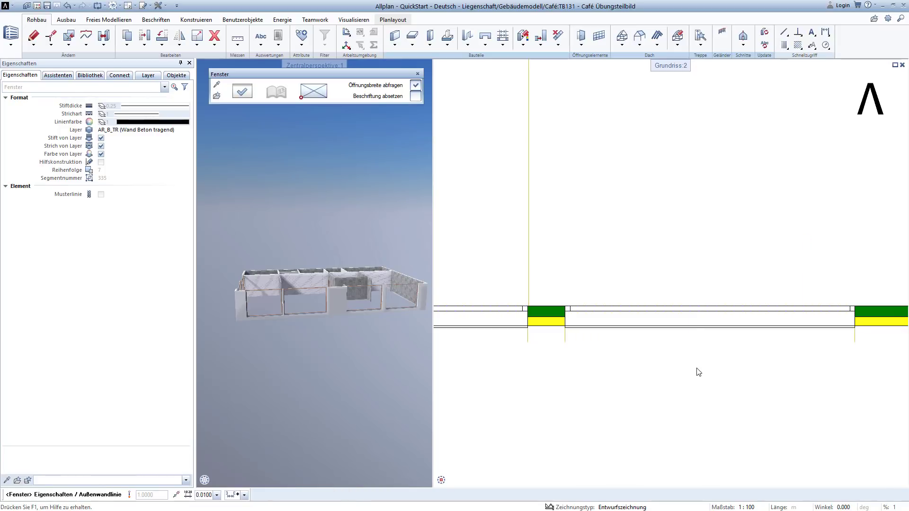
key(Escape)
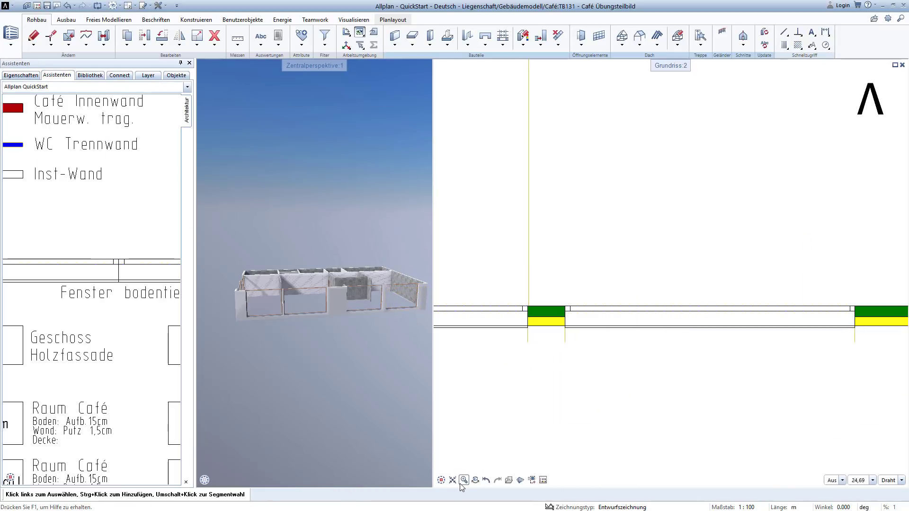
click(457, 480)
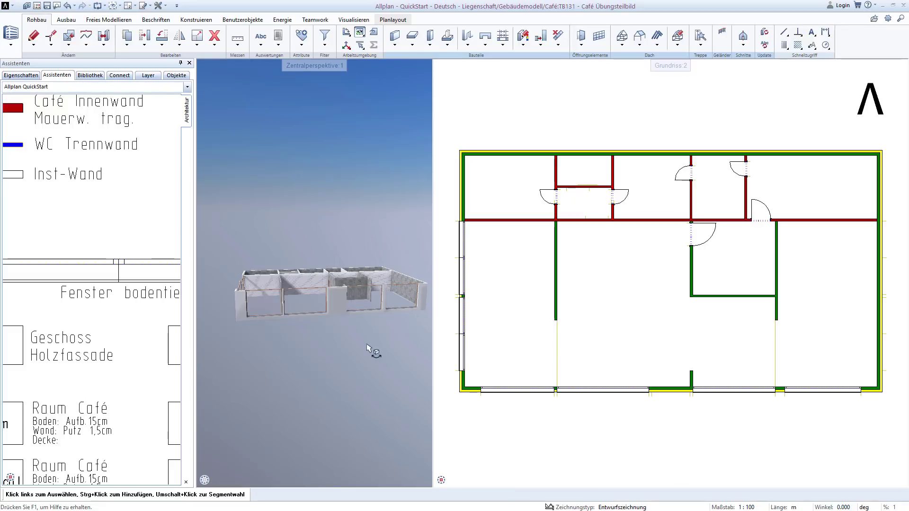
drag(367, 348, 296, 148)
scroll(325, 273, up, 3)
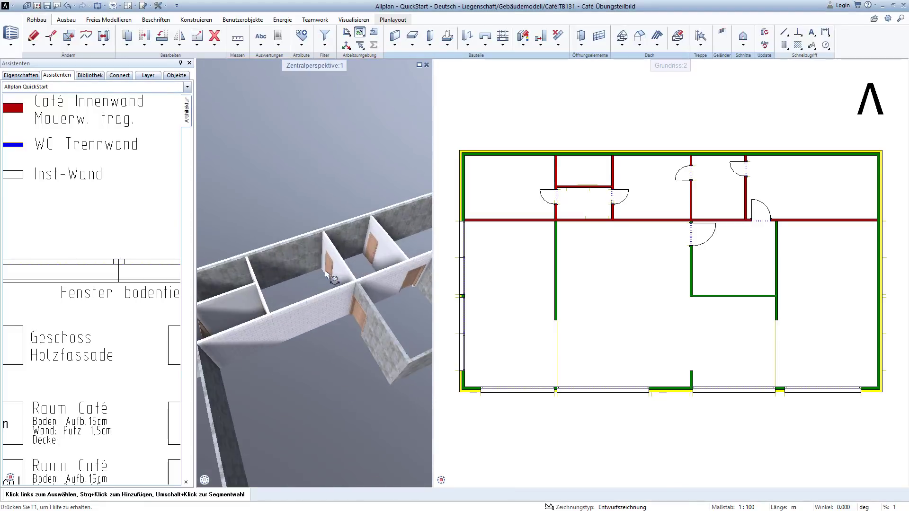
scroll(327, 272, up, 3)
scroll(339, 241, up, 3)
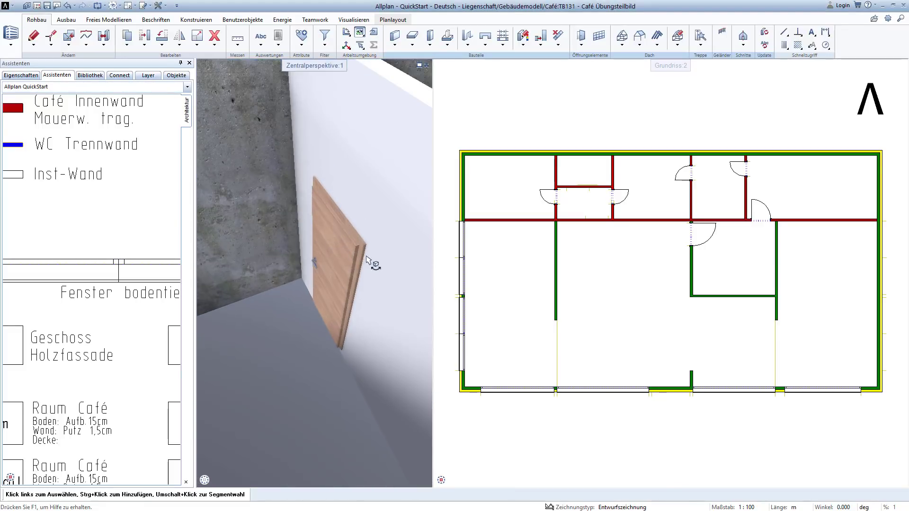
scroll(346, 273, down, 3)
scroll(345, 284, down, 3)
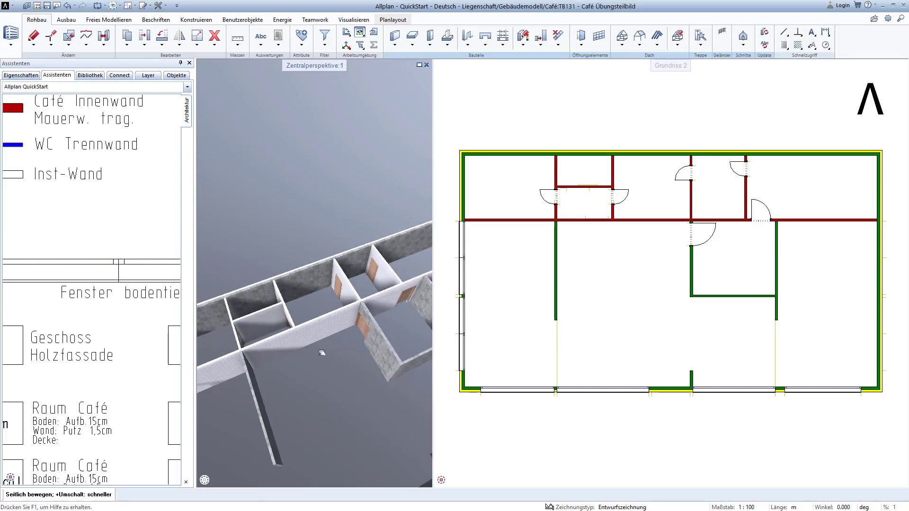
scroll(325, 238, up, 2)
scroll(324, 238, up, 2)
scroll(322, 256, up, 2)
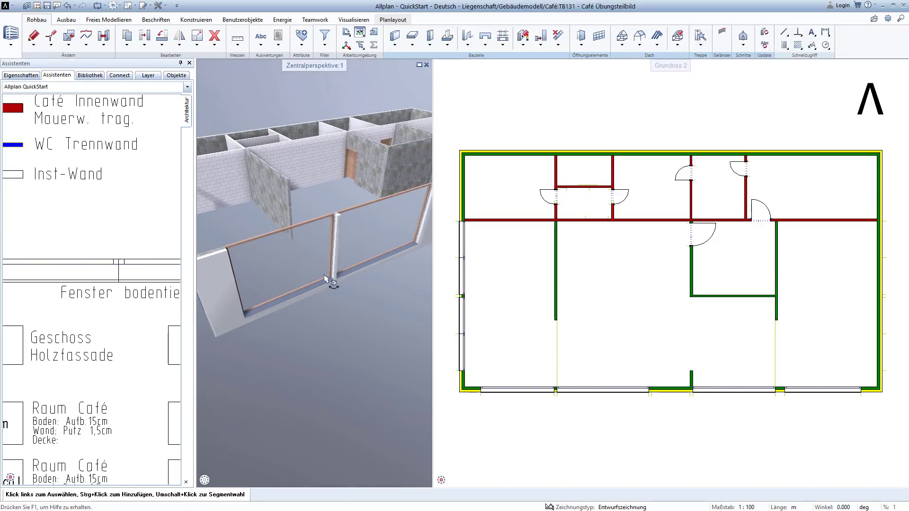
scroll(349, 293, up, 3)
scroll(326, 260, down, 3)
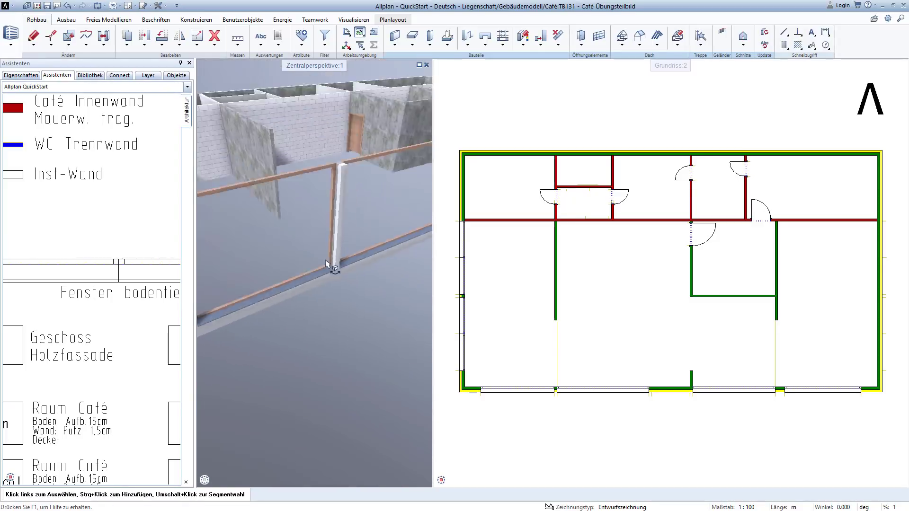
scroll(325, 260, down, 2)
scroll(319, 258, down, 2)
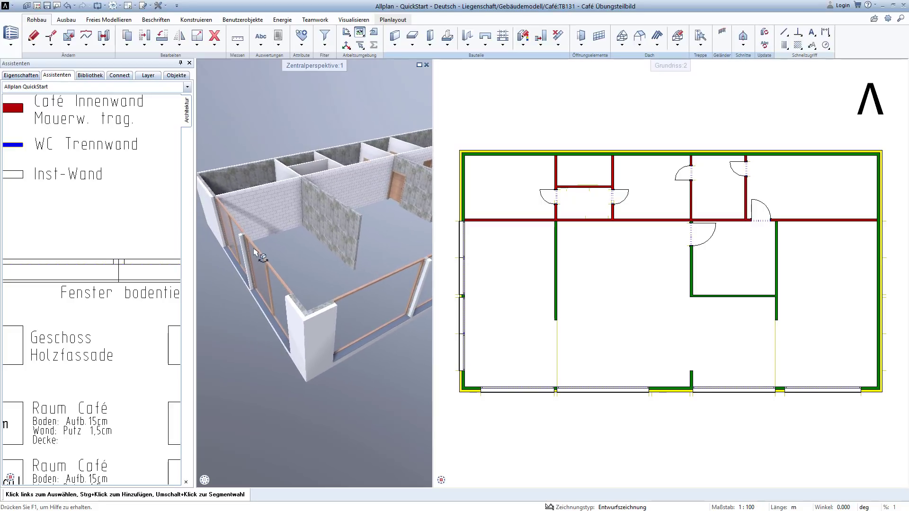
scroll(255, 250, up, 3)
scroll(255, 247, up, 2)
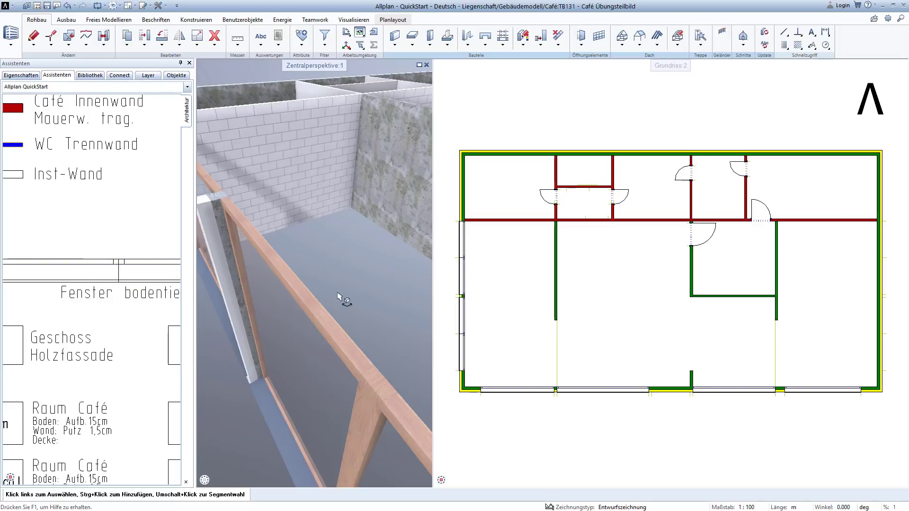
scroll(320, 298, down, 5)
shift+middle_drag(331, 298, 358, 293)
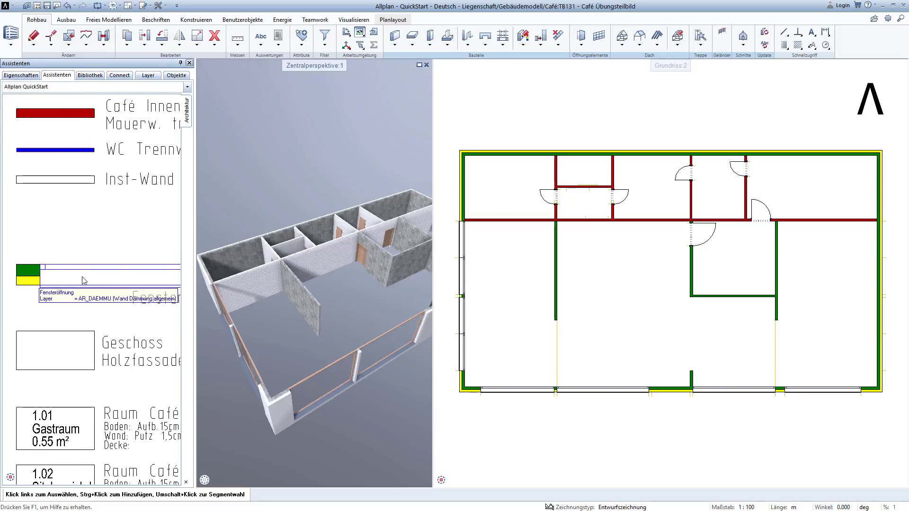
scroll(60, 276, up, 2)
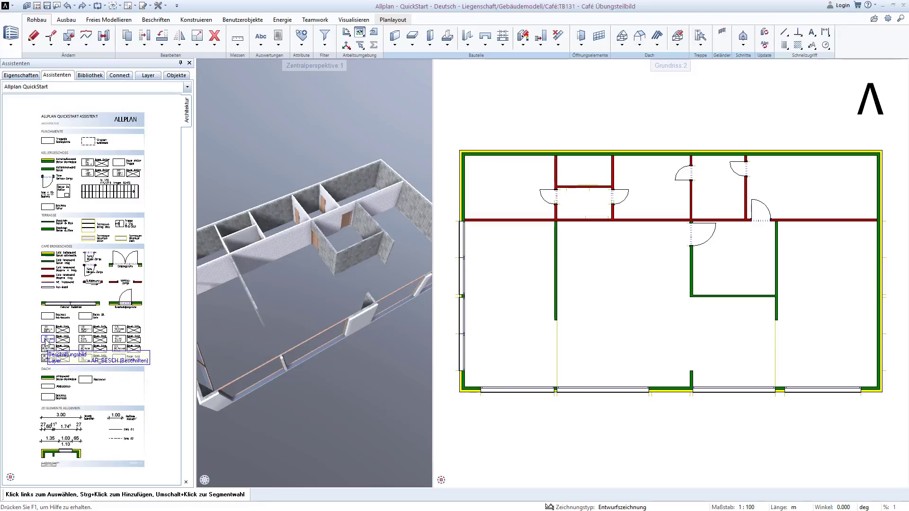
scroll(46, 339, up, 3)
scroll(46, 339, up, 2)
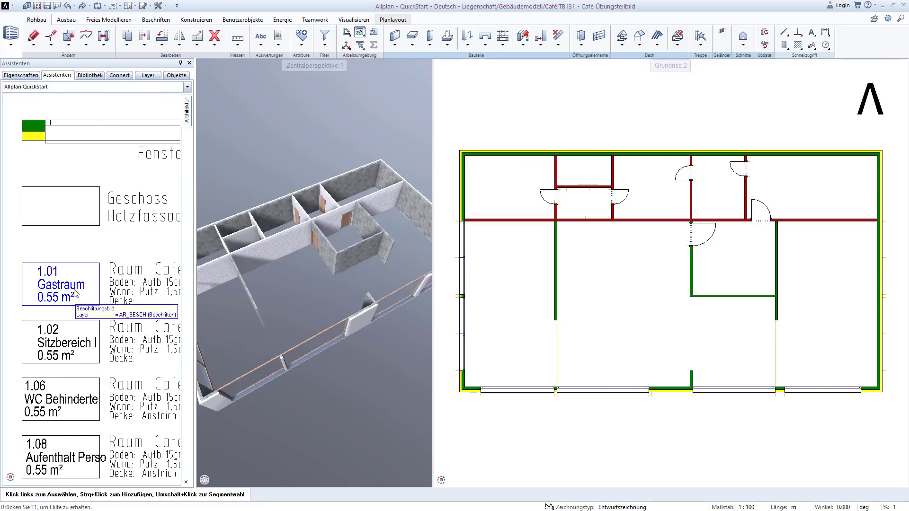
scroll(78, 268, up, 1)
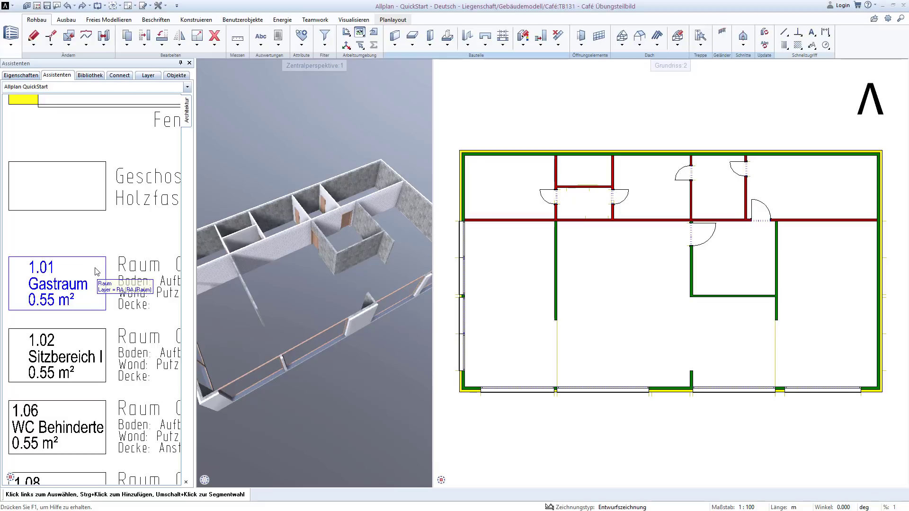
Create the 82.33 m² Gastraum room in the central space and enable the Beschriftungsbild label style
double_click(81, 291)
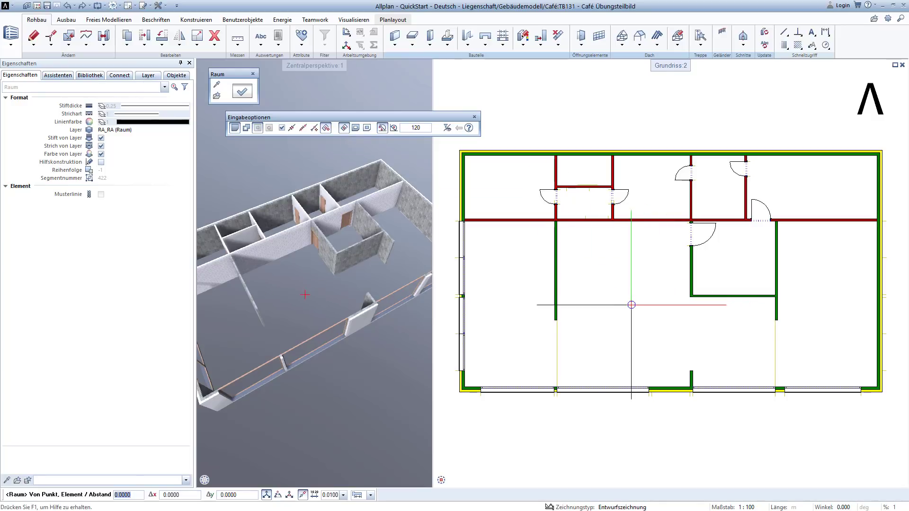
click(632, 305)
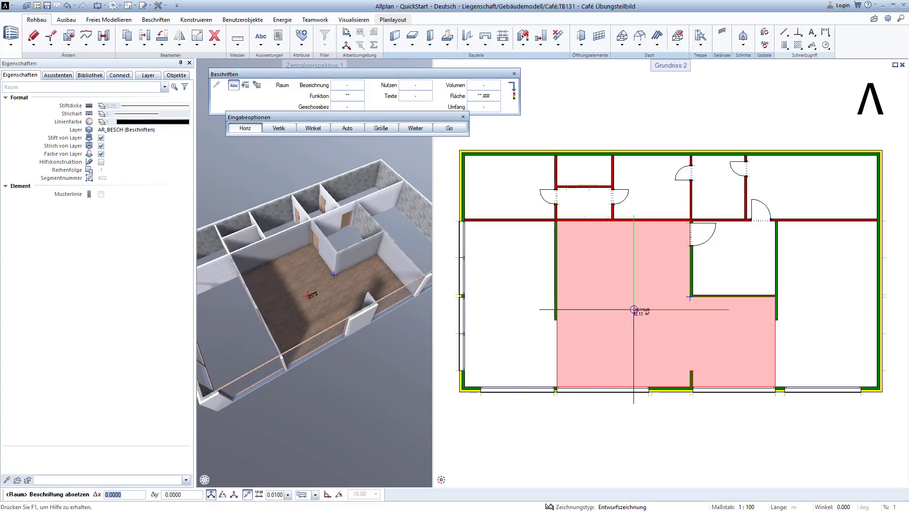
scroll(631, 312, up, 2)
scroll(631, 313, up, 4)
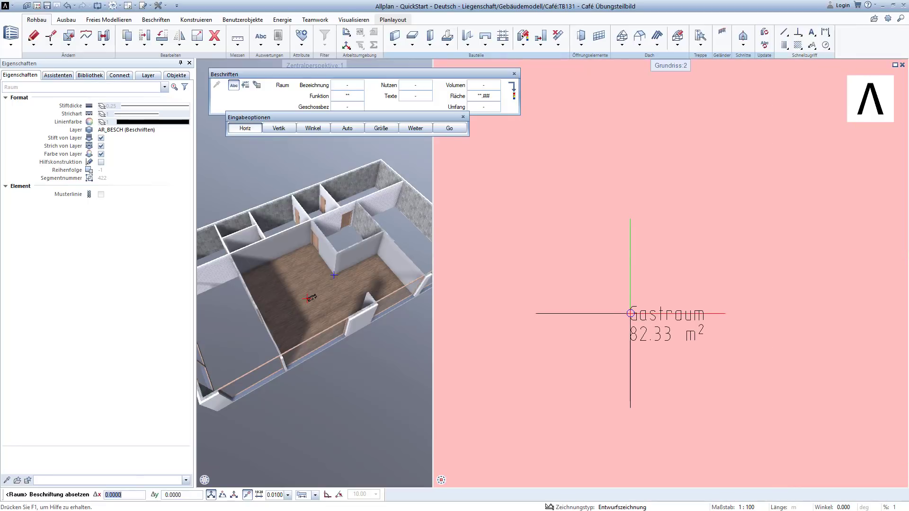
scroll(630, 313, down, 1)
scroll(630, 313, down, 4)
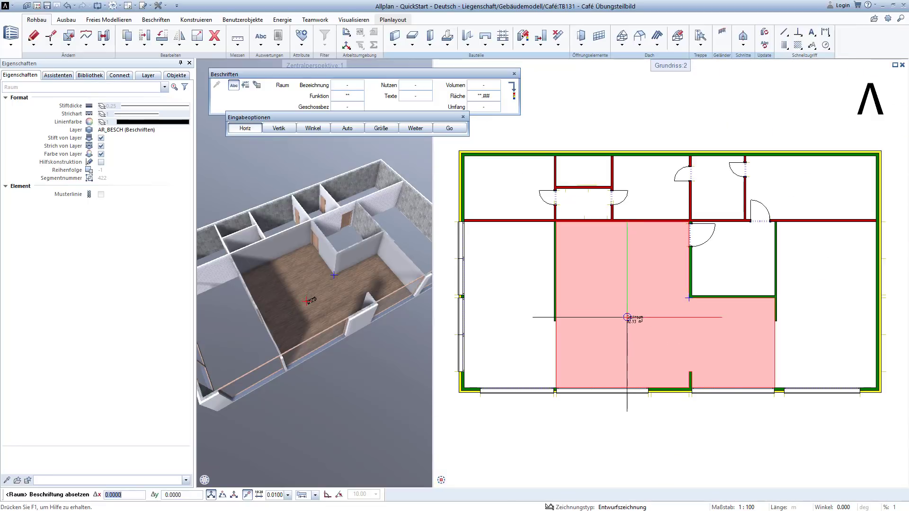
click(245, 85)
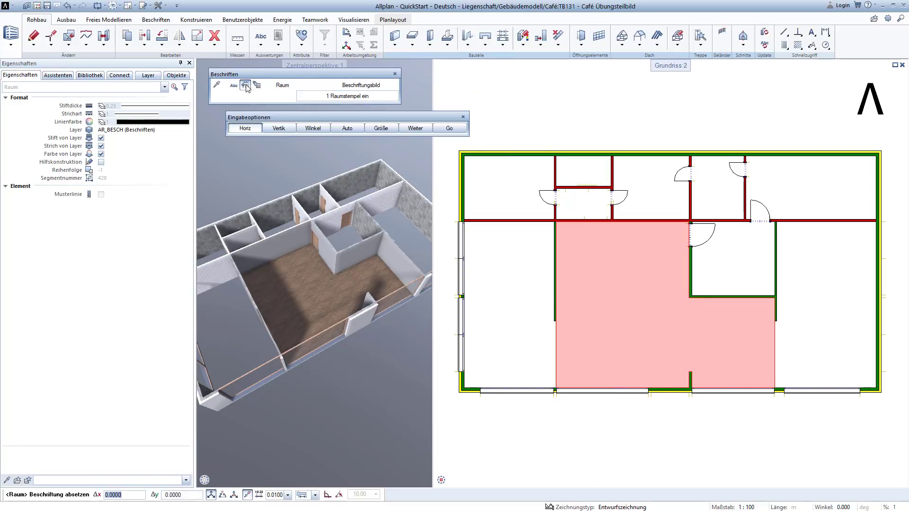
Place the 'Raumstempel einfach' stamp for 1.01 Gastraum 82.33 m² in the main room, then show the whole plan
click(324, 96)
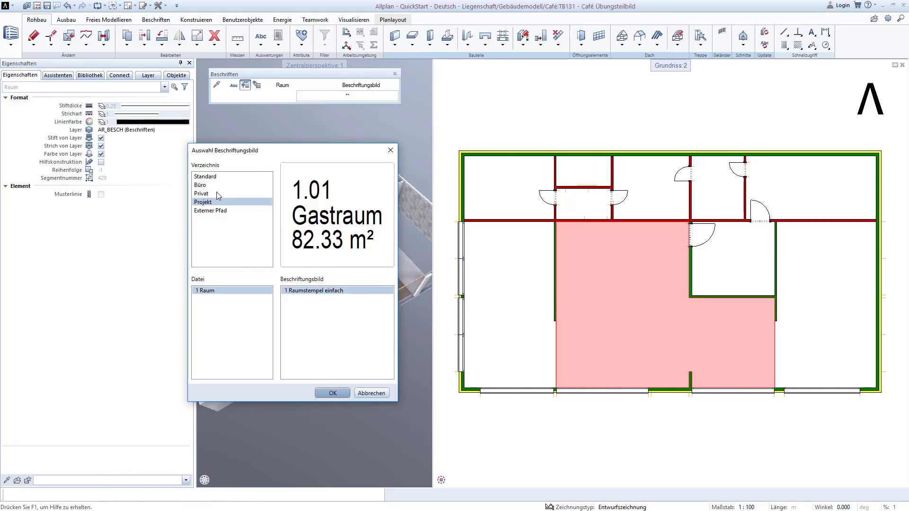
click(342, 392)
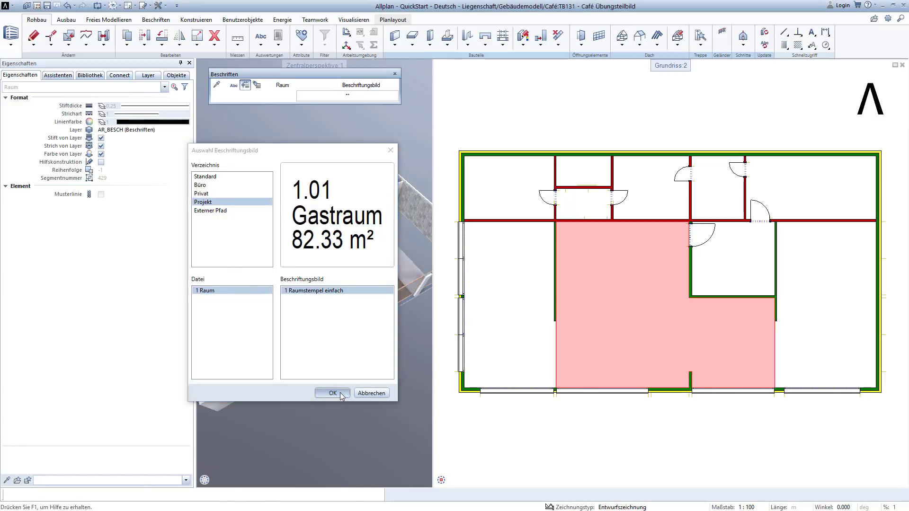
scroll(621, 312, up, 3)
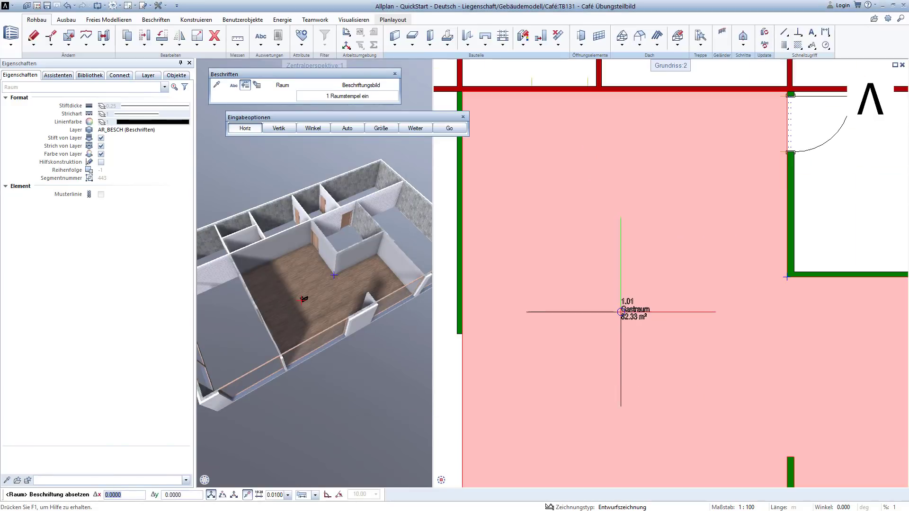
click(621, 312)
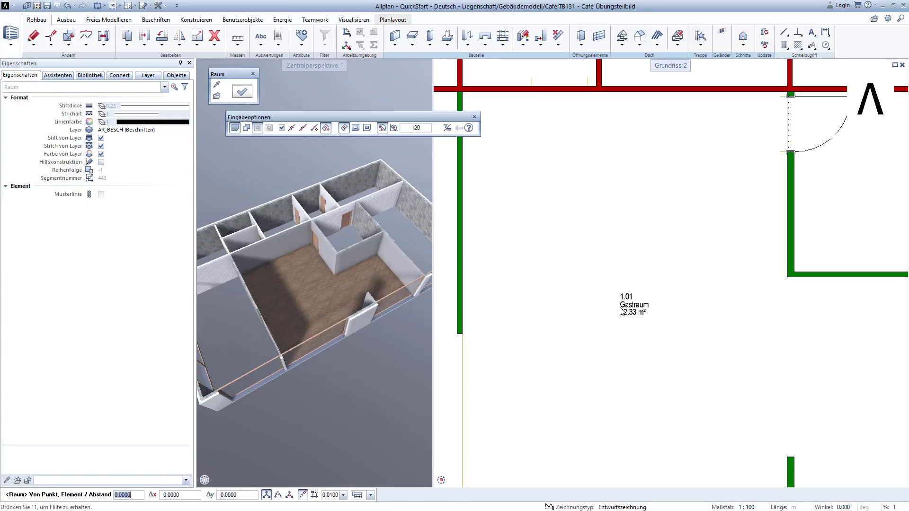
key(Escape)
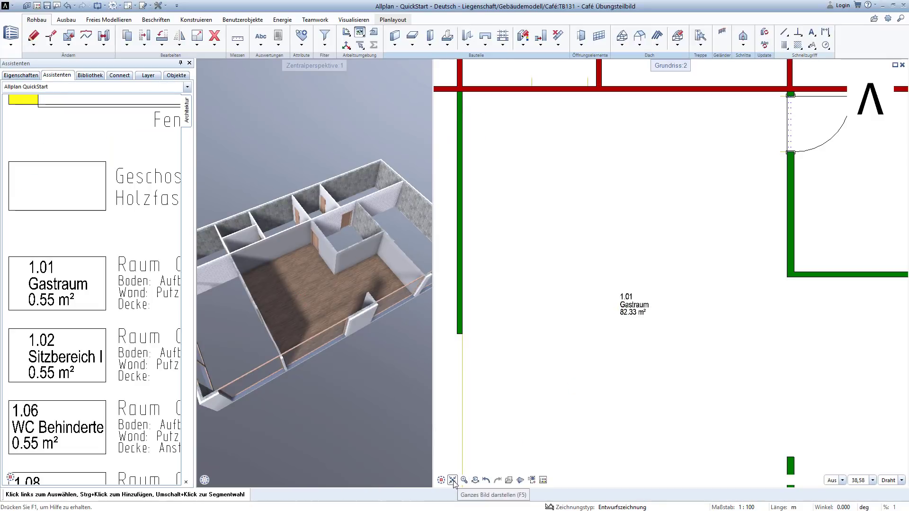
click(453, 480)
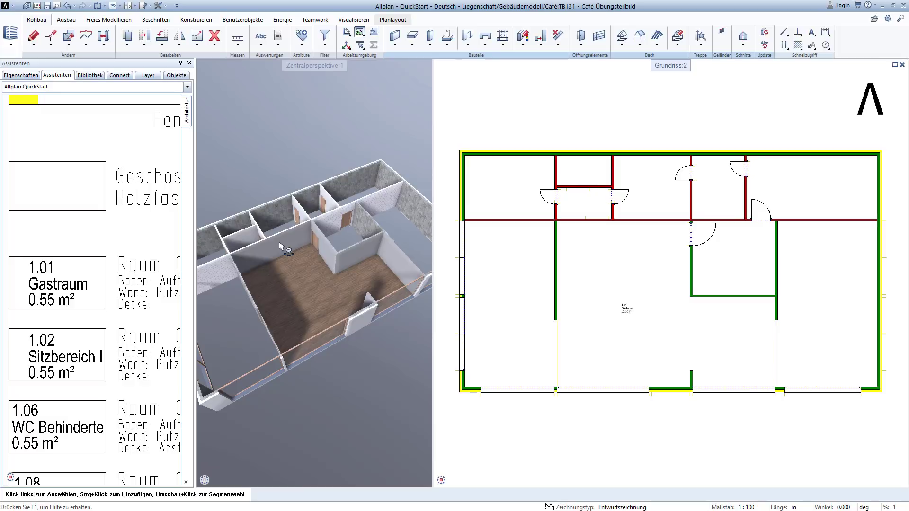
Define room 1.02 Sitzbereich I along the left window strip and place its stamp inside
double_click(84, 342)
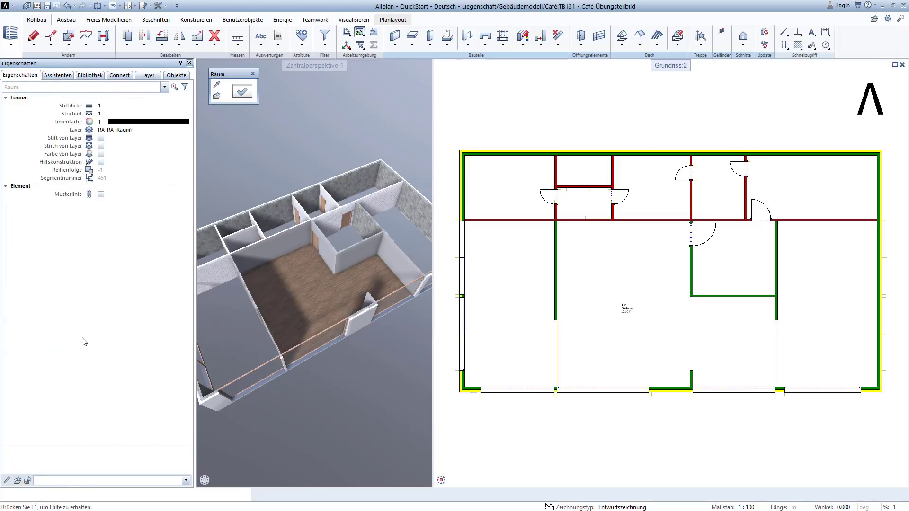
click(507, 289)
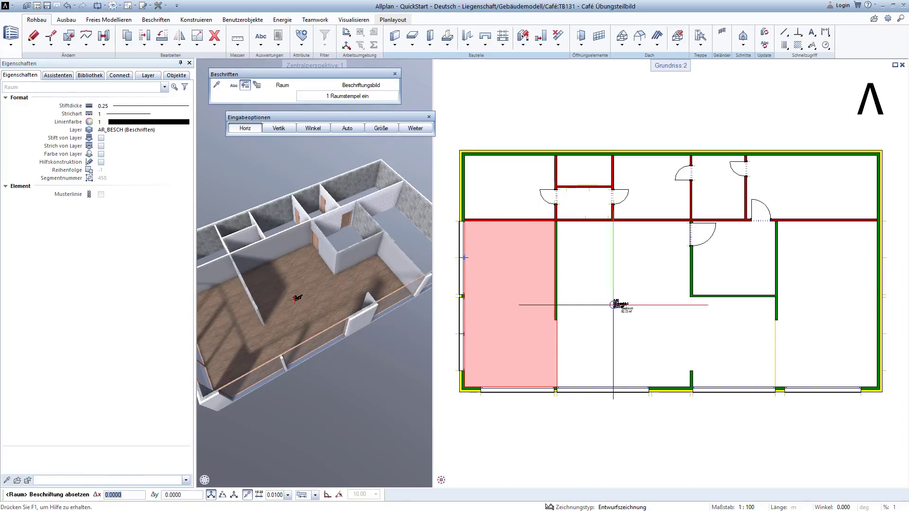
click(497, 310)
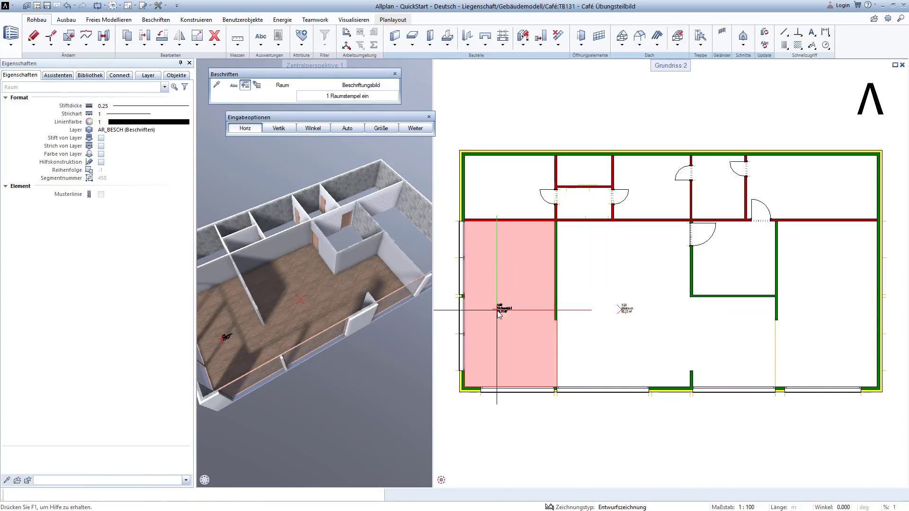
Define the right-hand room as 1.03 Sitzbereich II (46.13 m²) and place its stamp inside
key(Escape)
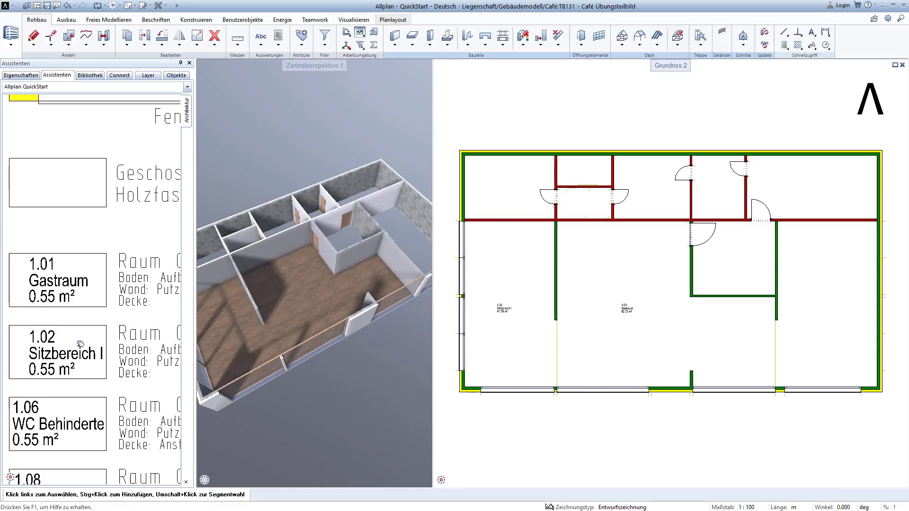
scroll(86, 294, down, 1)
scroll(82, 279, down, 2)
scroll(82, 278, down, 1)
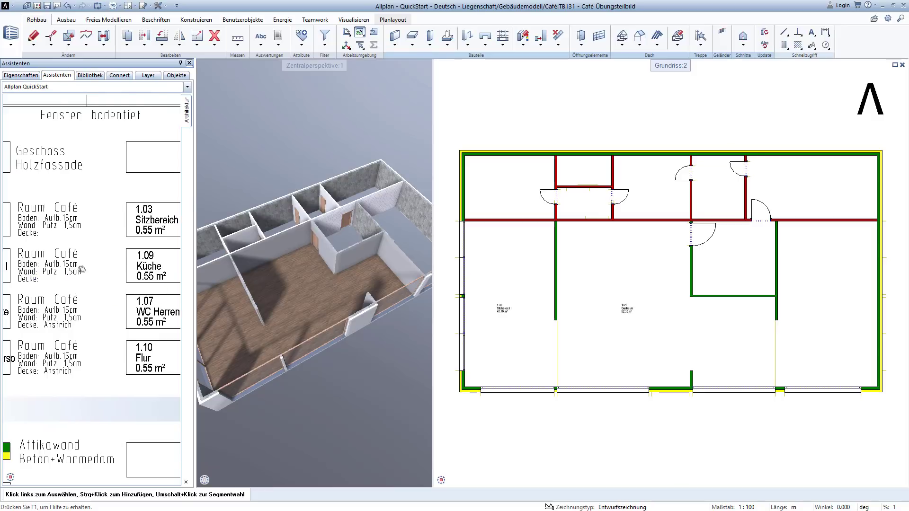
middle_drag(157, 265, 102, 268)
scroll(127, 239, up, 2)
double_click(127, 239)
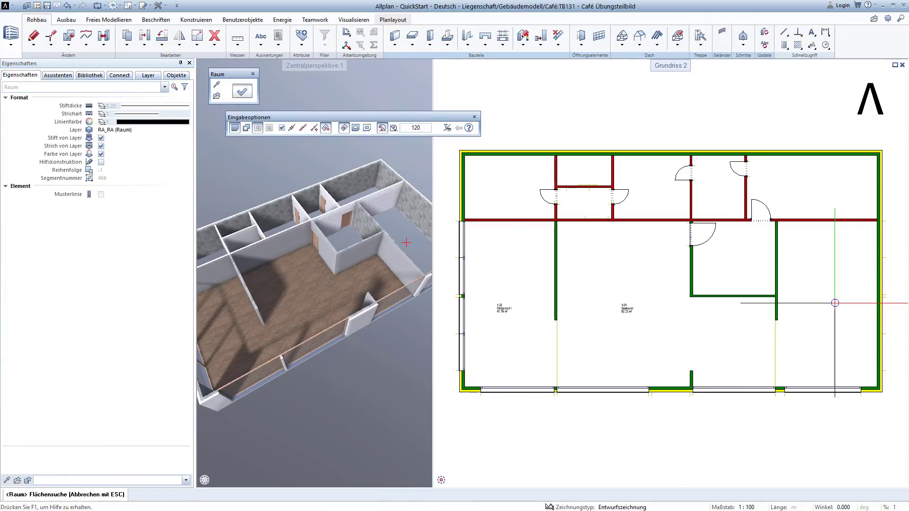
click(808, 308)
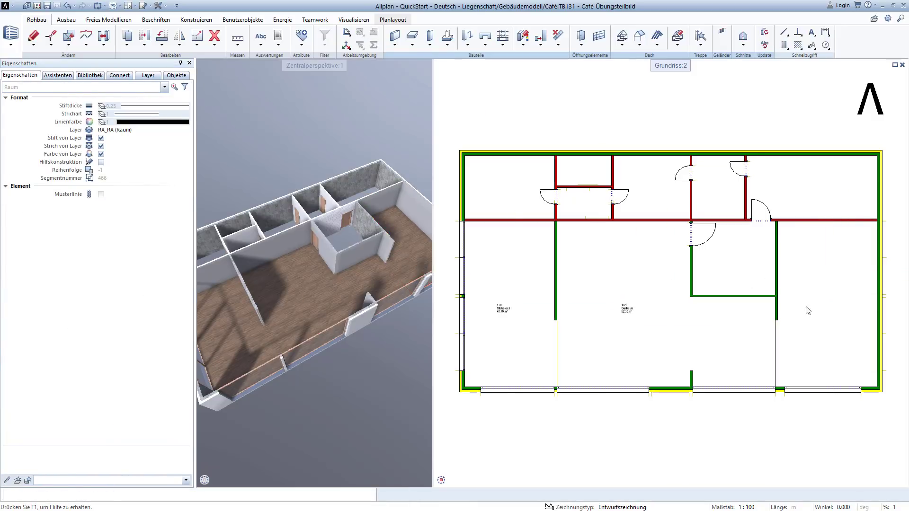
click(624, 308)
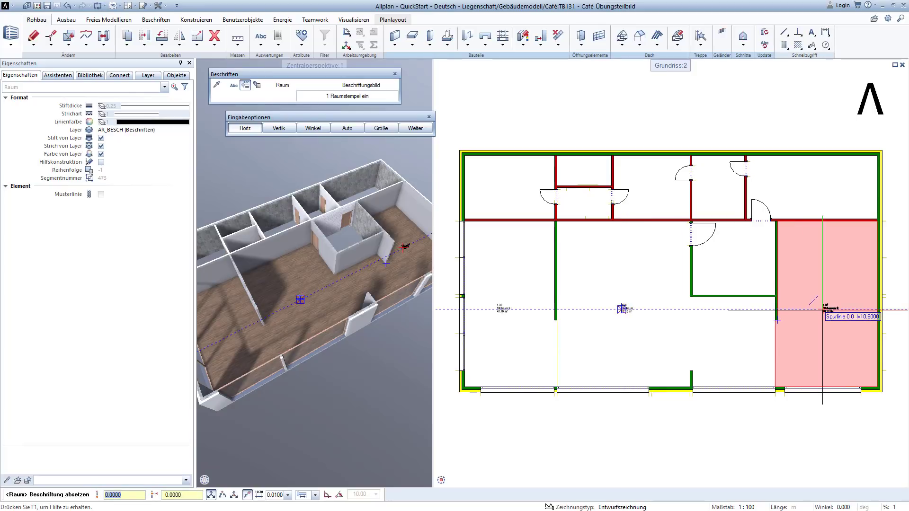
click(825, 311)
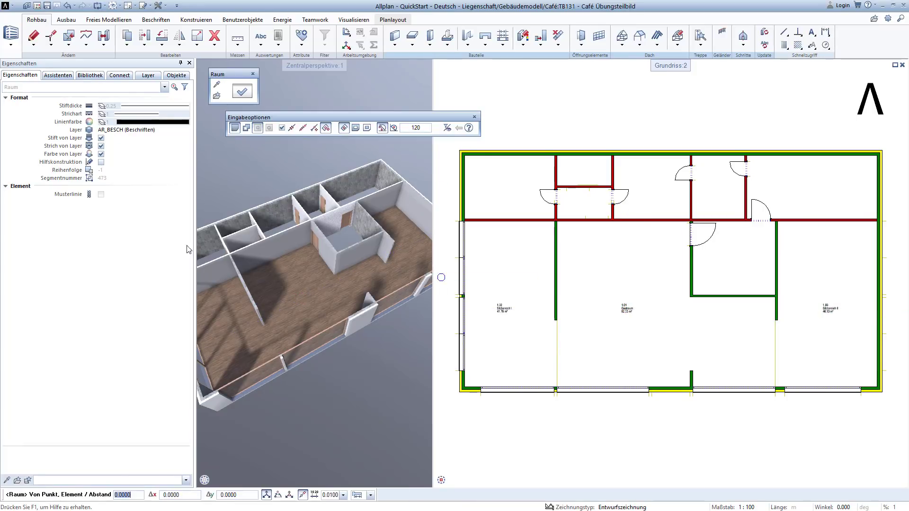
key(Escape)
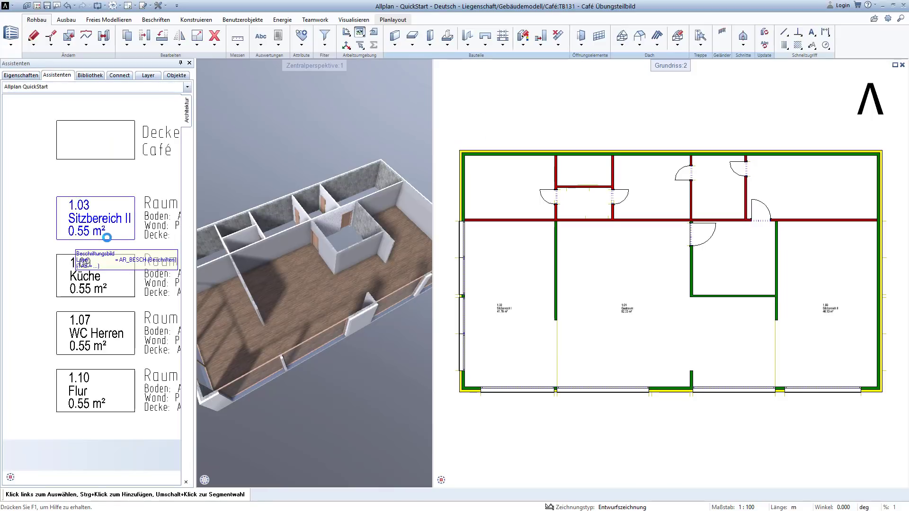
Define room 1.09 Küche (16.90 m²) between two opposite inner wall corners and place its label
double_click(112, 266)
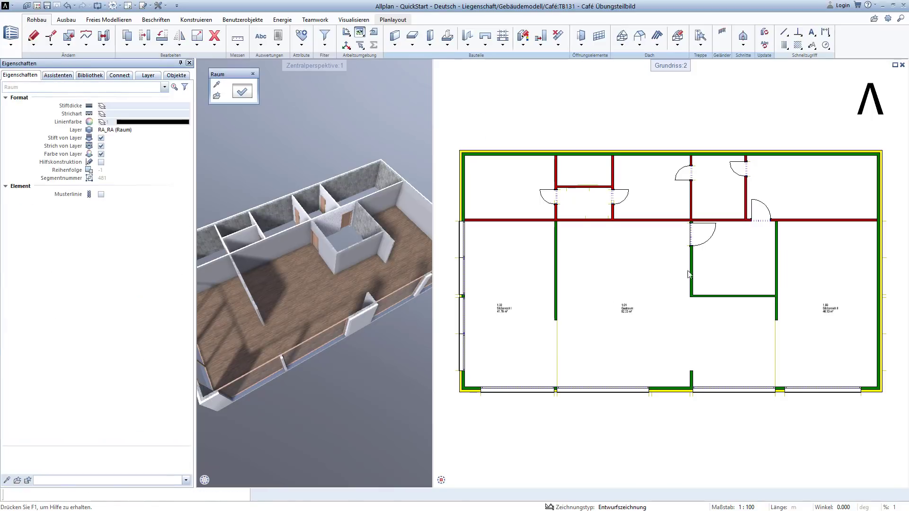
scroll(745, 247, up, 5)
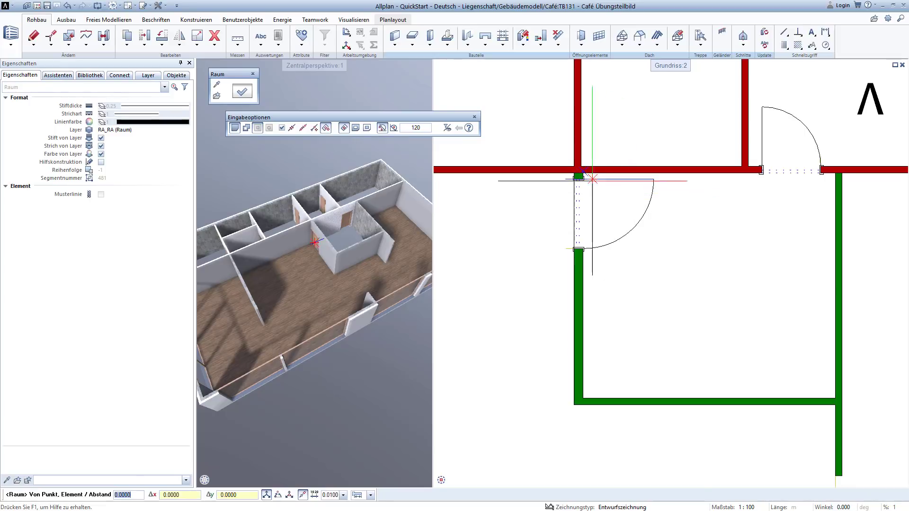
click(582, 173)
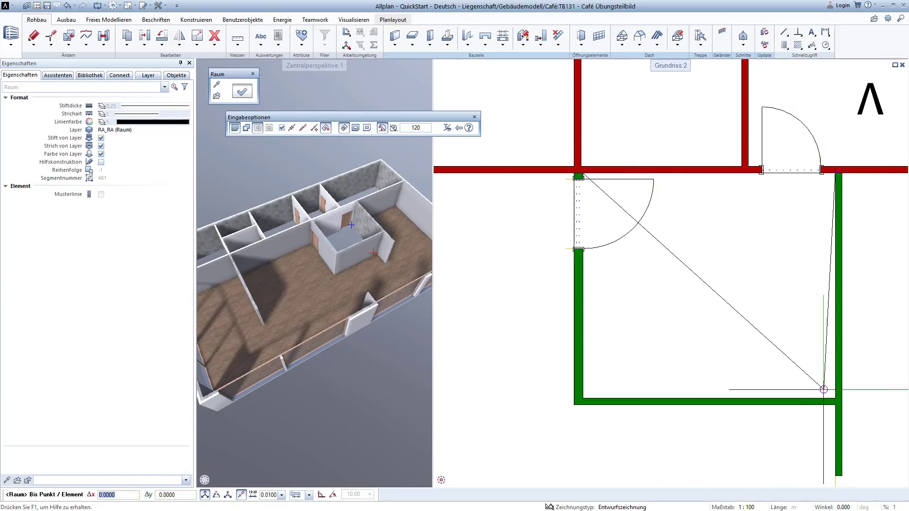
click(583, 398)
key(Escape)
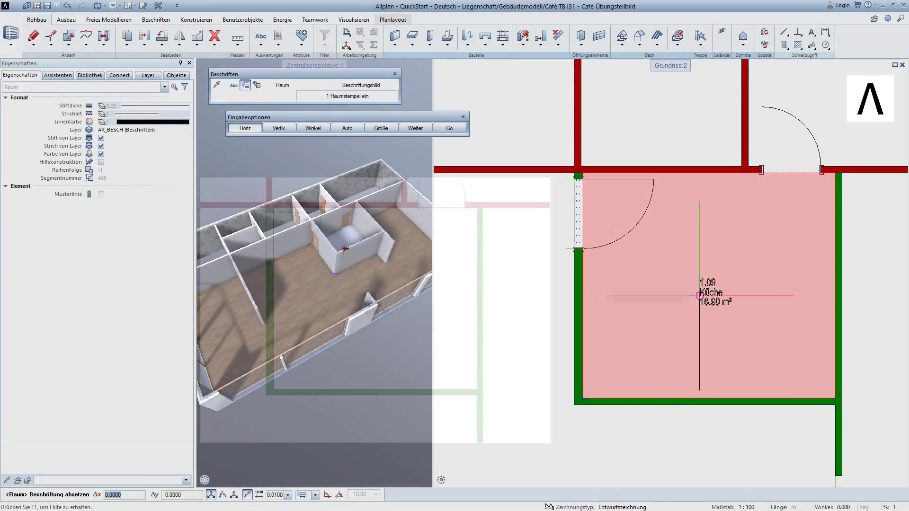
click(692, 303)
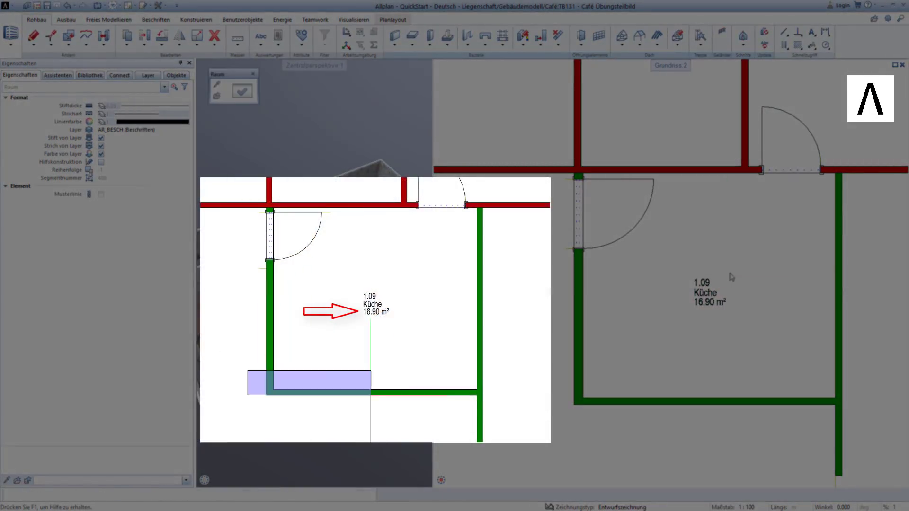
click(452, 480)
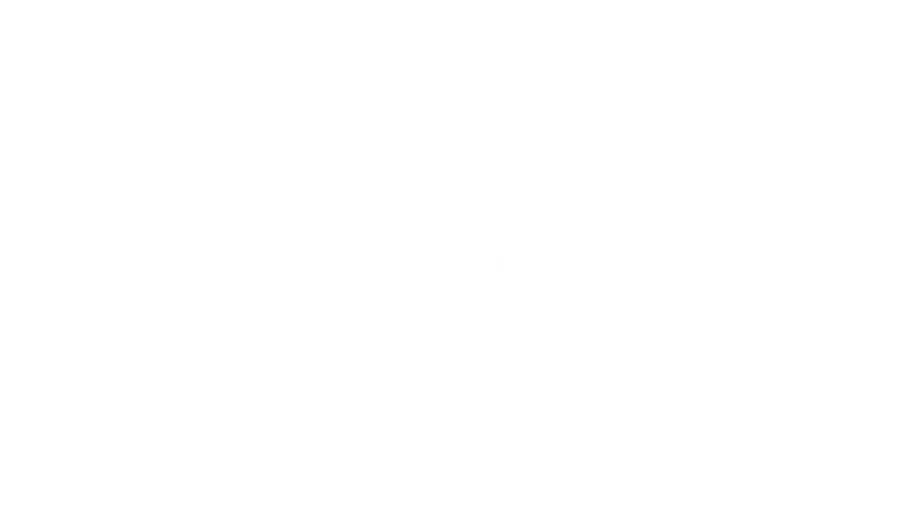
Dimension the top exterior walls with Wände bemaßen, placing a 22.24 chain above the plan
scroll(44, 348, down, 5)
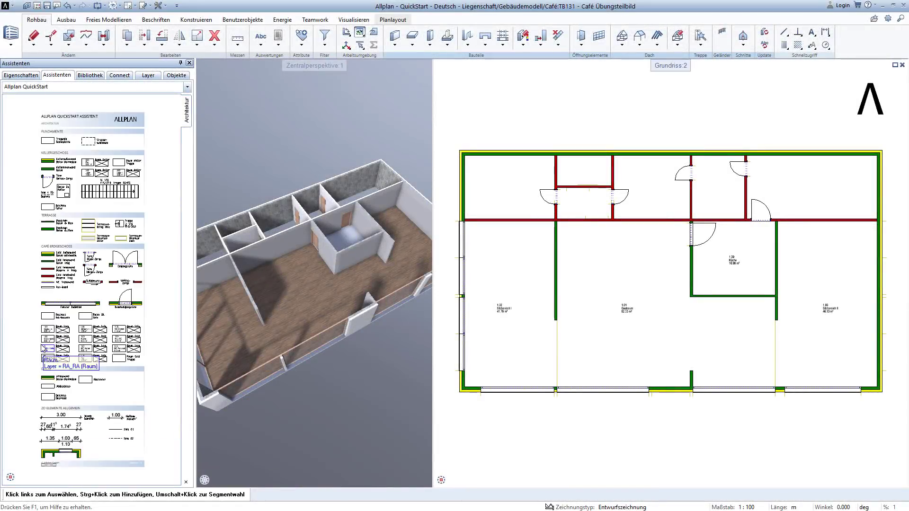
scroll(66, 425, up, 2)
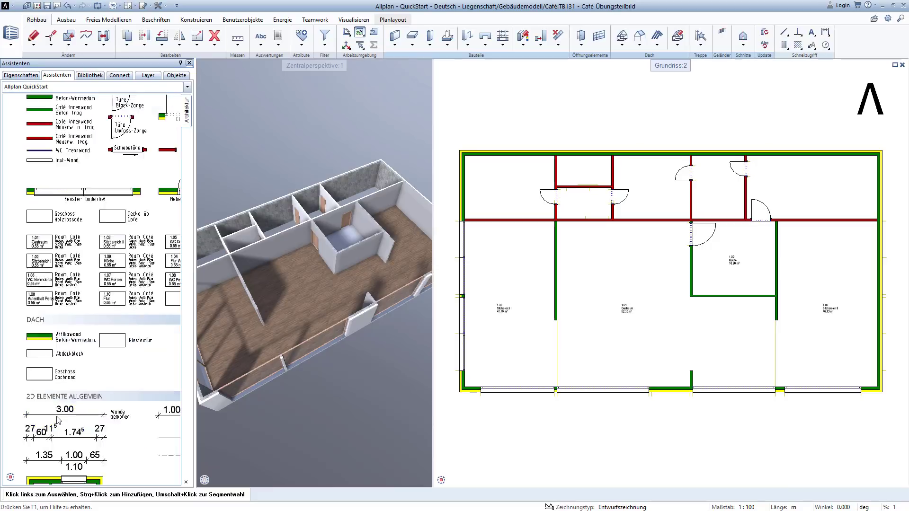
scroll(66, 425, up, 2)
scroll(66, 425, up, 2)
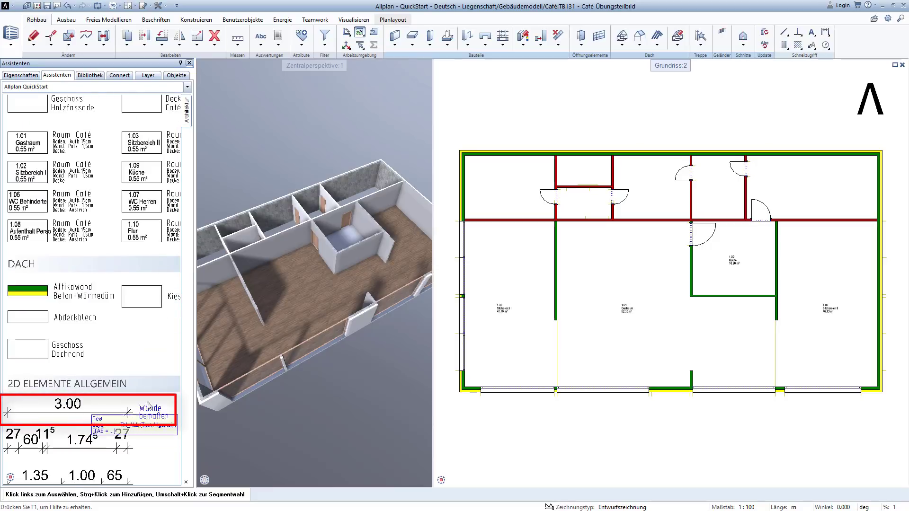
double_click(115, 421)
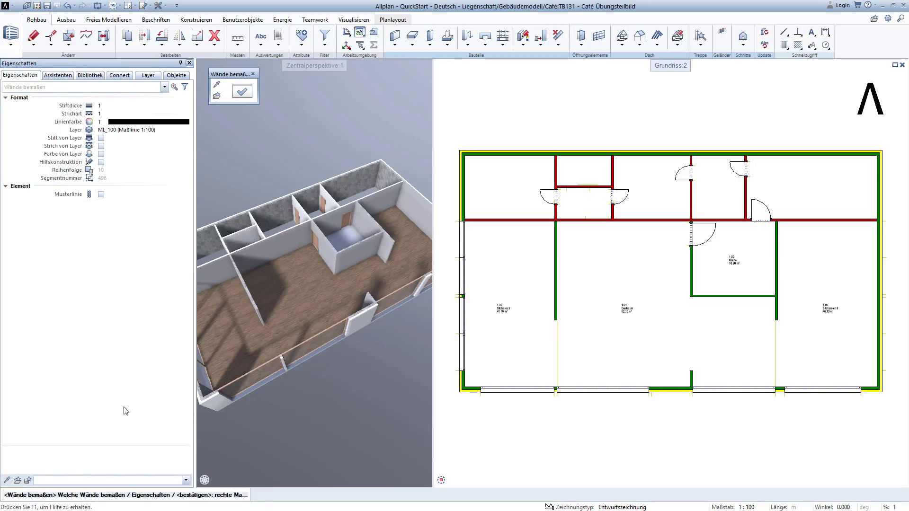
click(464, 183)
click(499, 153)
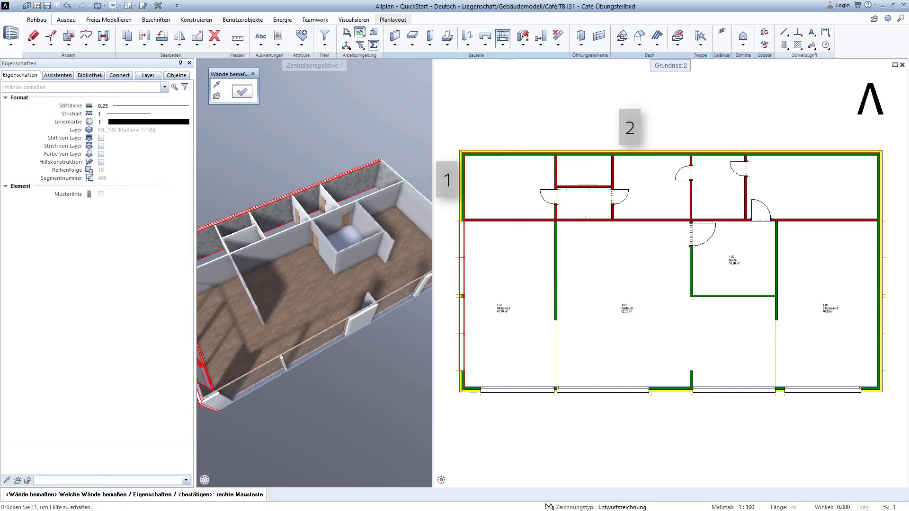
click(878, 187)
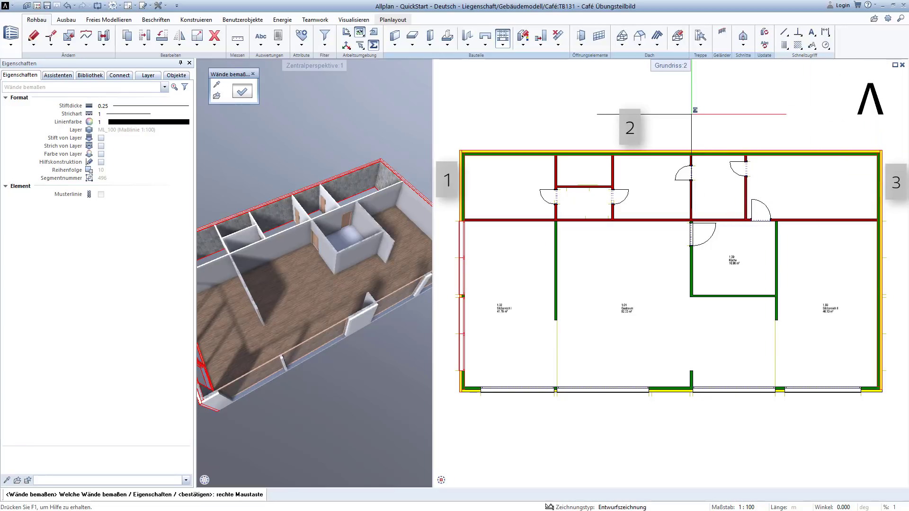
right_click(692, 114)
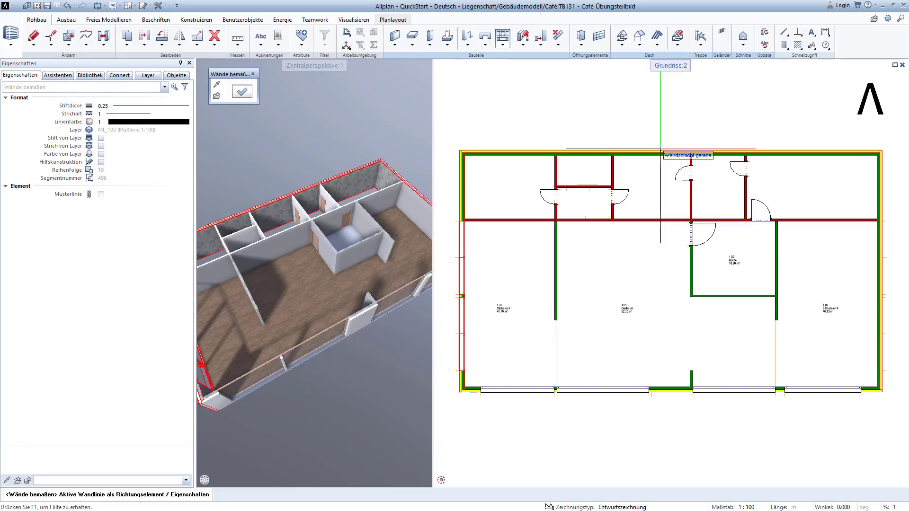
click(660, 151)
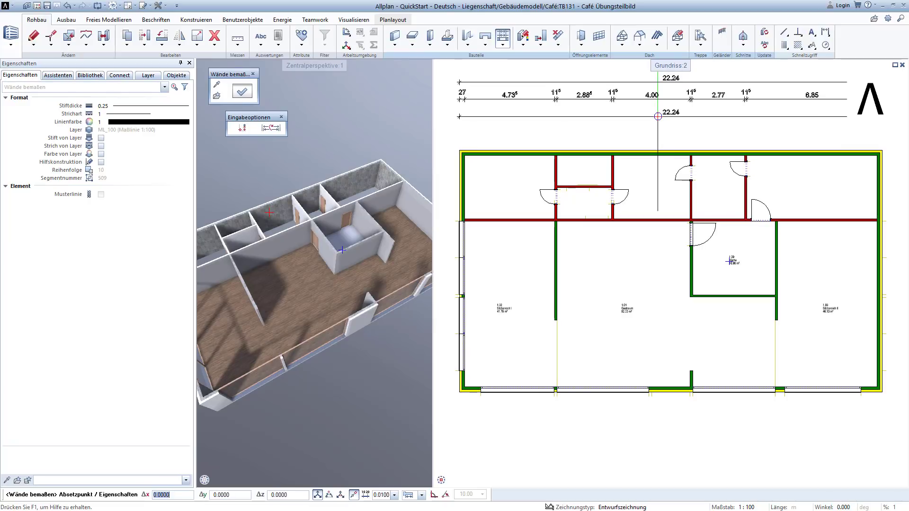
click(658, 116)
scroll(642, 182, down, 2)
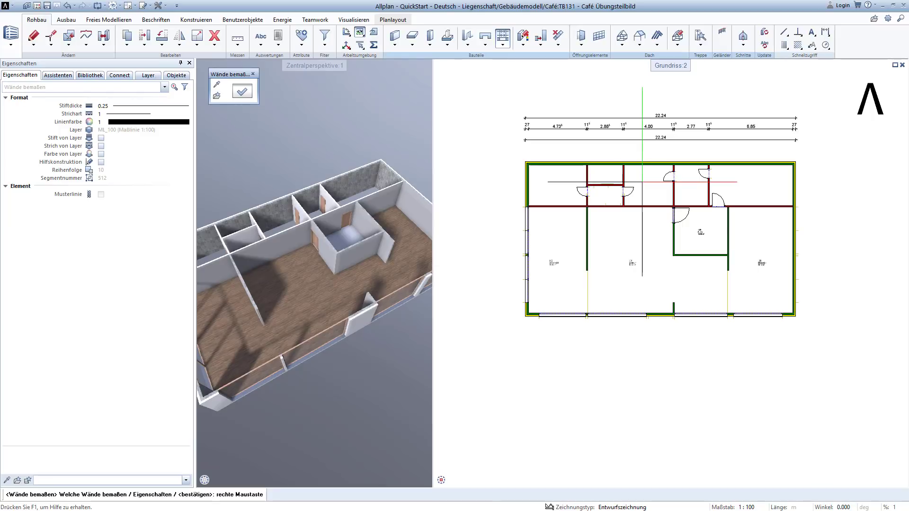
Add a vertical wall dimension chain along the left side of the plan
scroll(550, 174, up, 2)
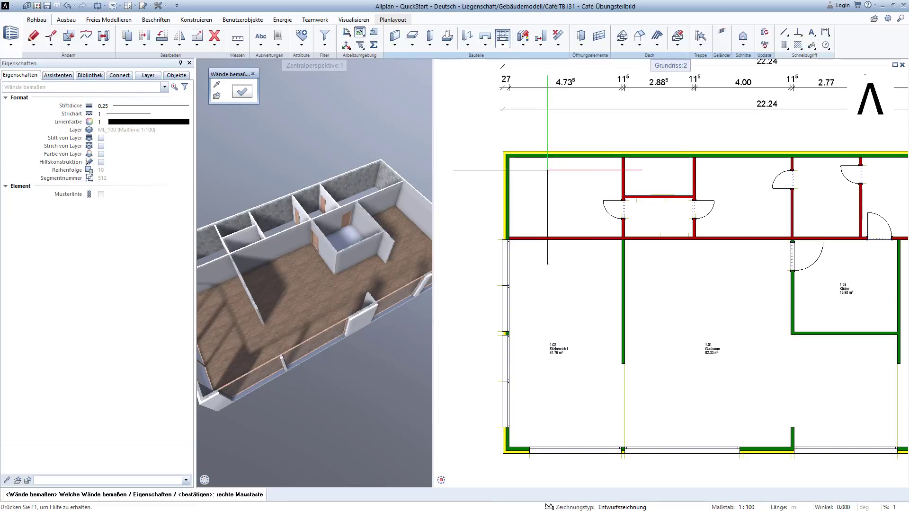
click(519, 178)
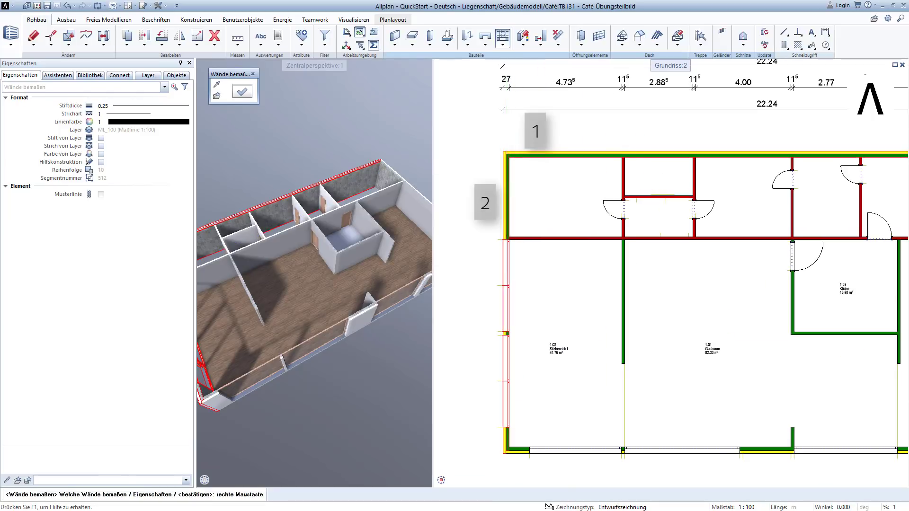
click(520, 449)
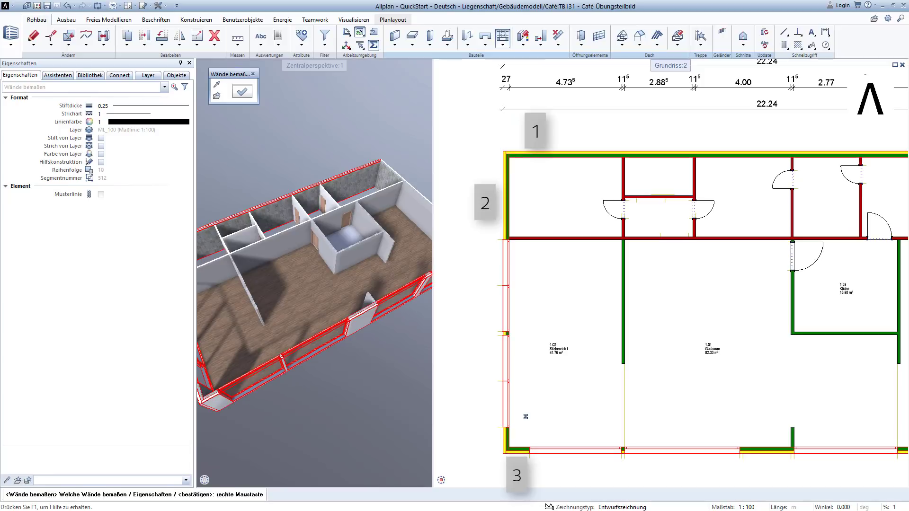
right_click(522, 417)
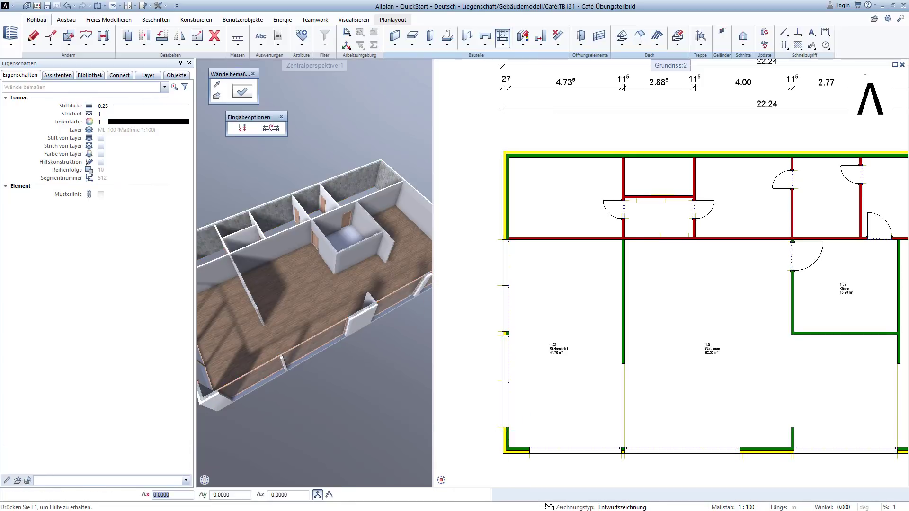
click(448, 429)
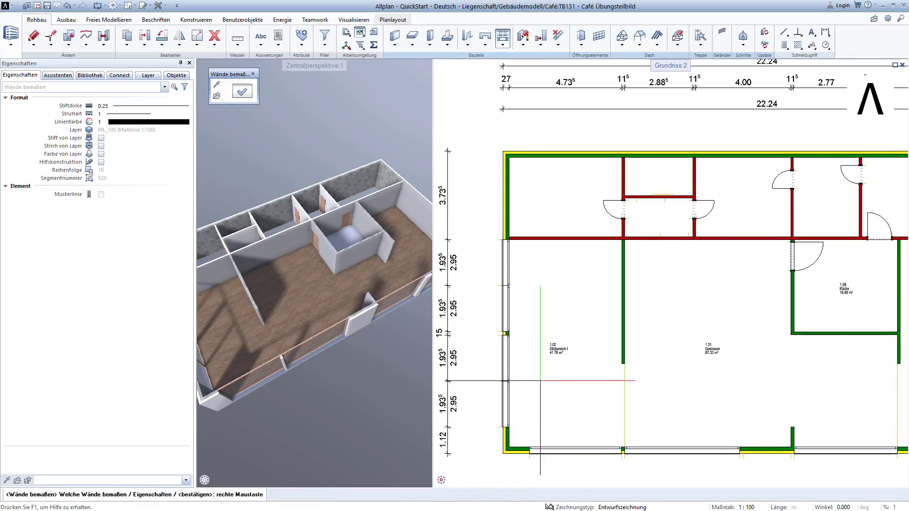
Add a wall dimension chain aligned with the bottom exterior wall
scroll(541, 381, down, 3)
scroll(521, 374, up, 1)
scroll(498, 355, up, 1)
scroll(473, 333, up, 1)
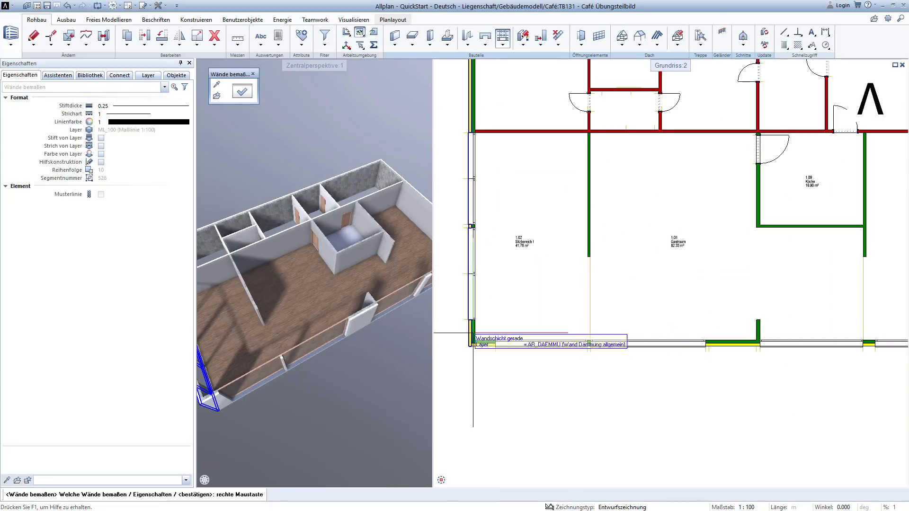
click(482, 343)
scroll(594, 320, down, 1)
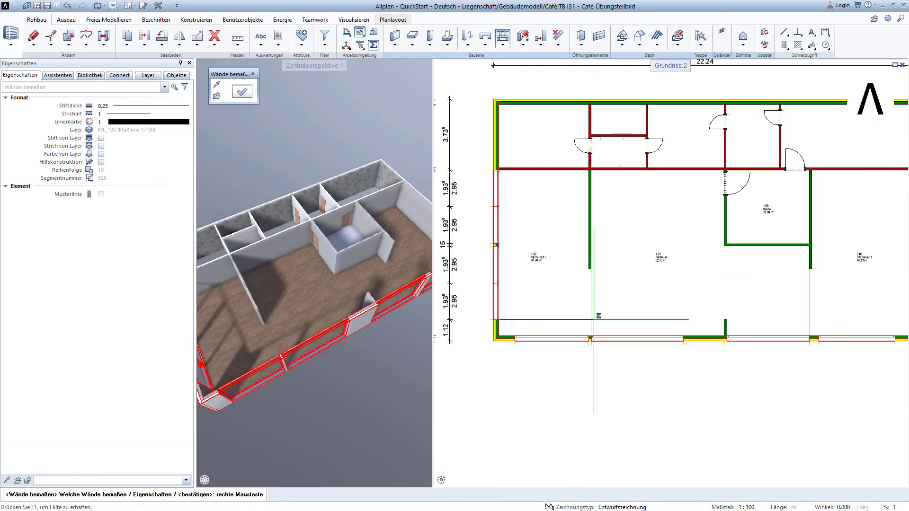
scroll(594, 320, down, 1)
scroll(744, 308, up, 1)
click(734, 308)
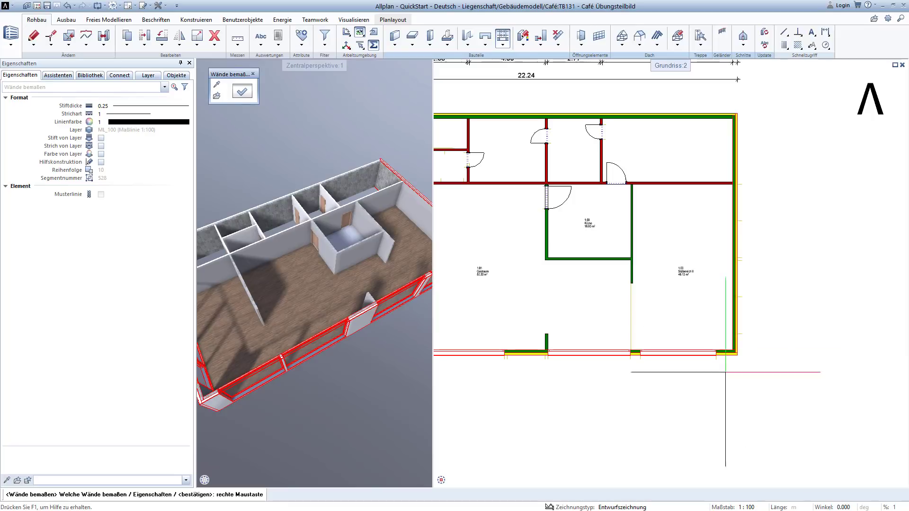
right_click(665, 374)
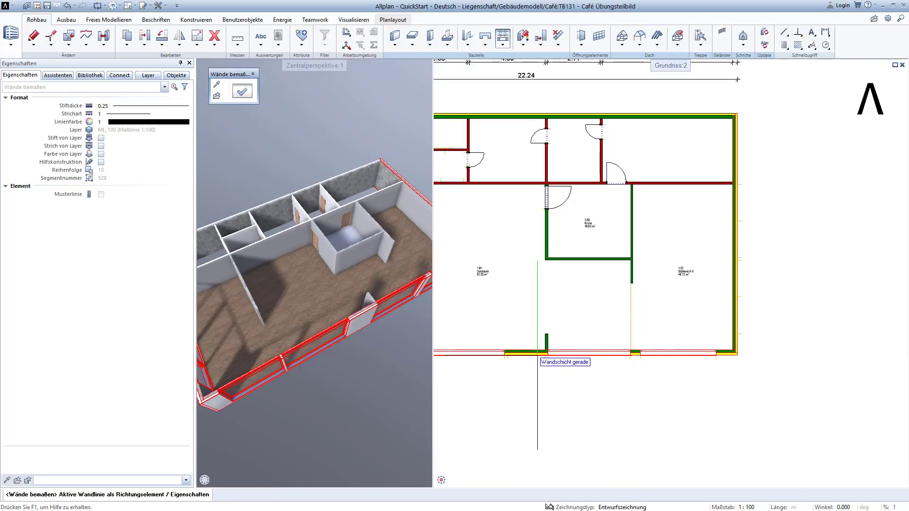
click(538, 354)
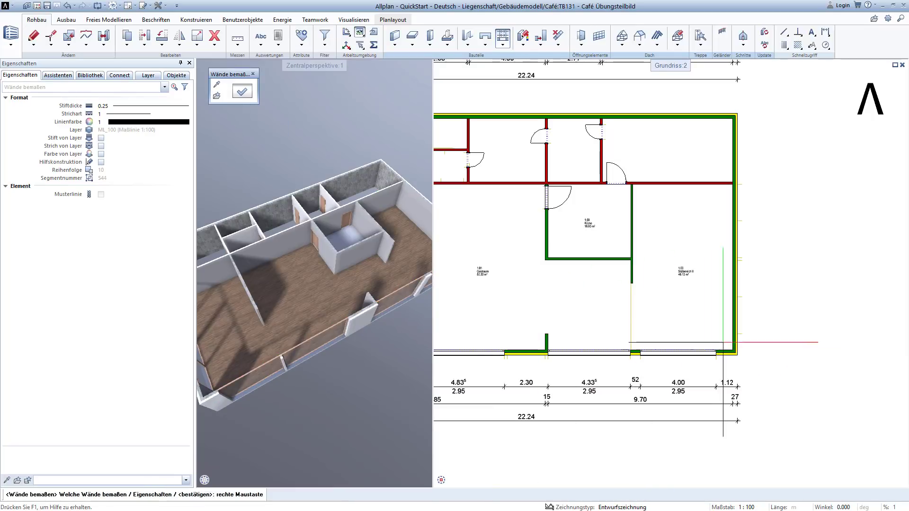
Add a vertical wall dimension chain right of the plan, then zoom to the whole plan
click(725, 353)
click(738, 324)
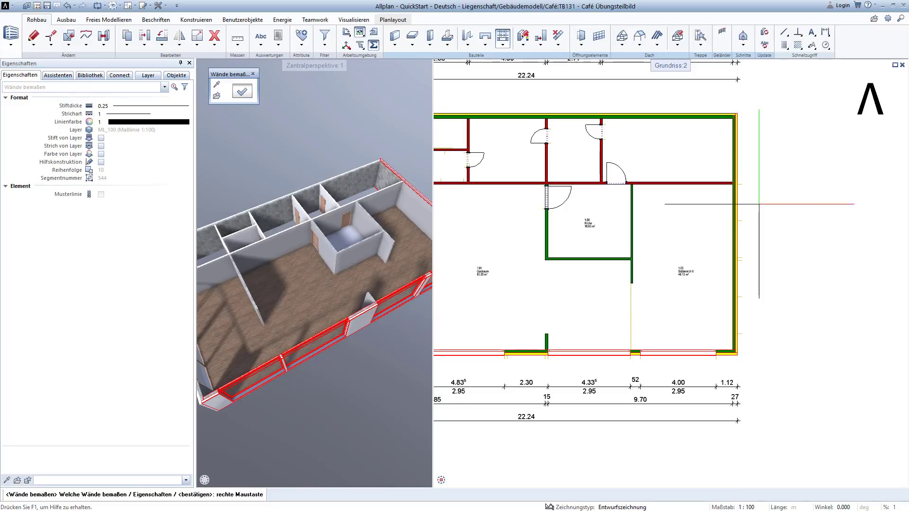
click(727, 116)
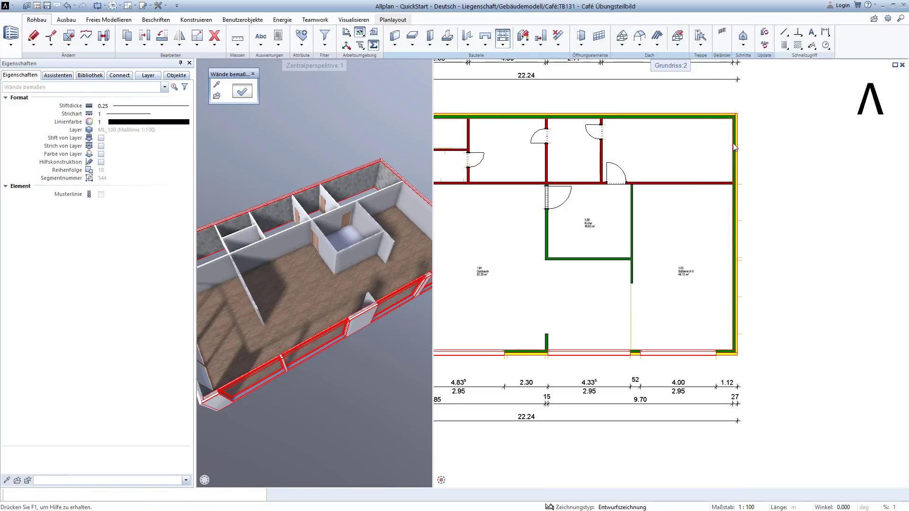
right_click(820, 149)
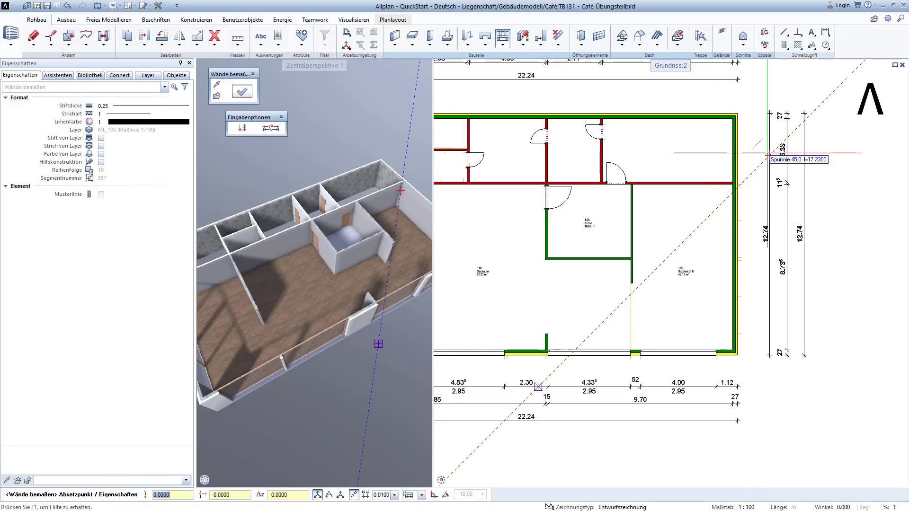
click(769, 163)
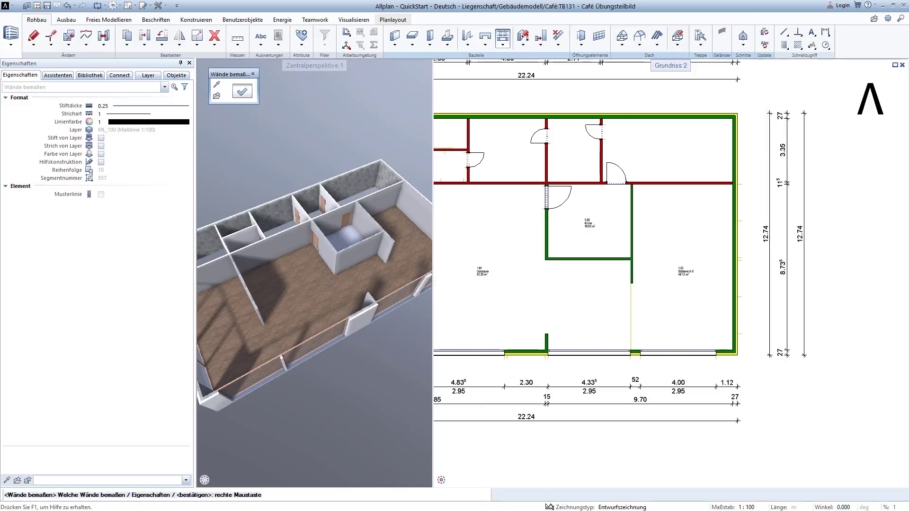
click(453, 480)
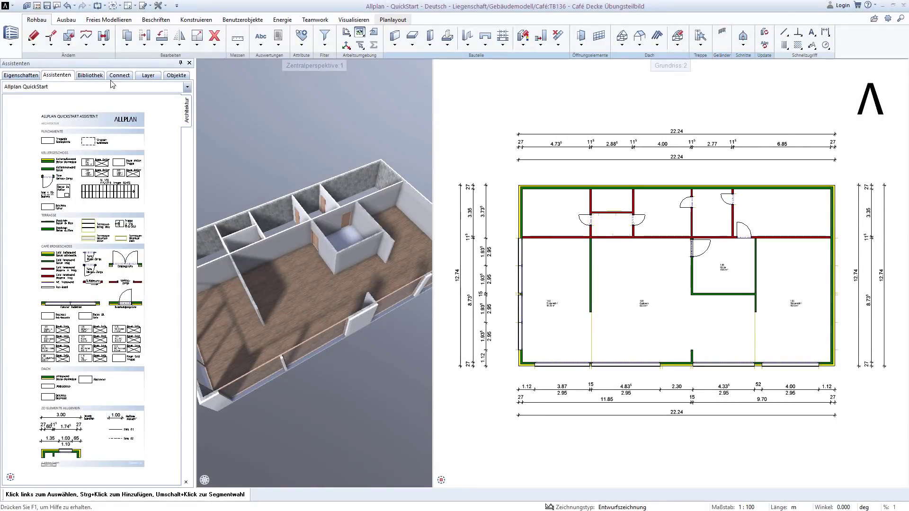
Open the Café Decke drawing (136) from the project drawing structure
click(38, 6)
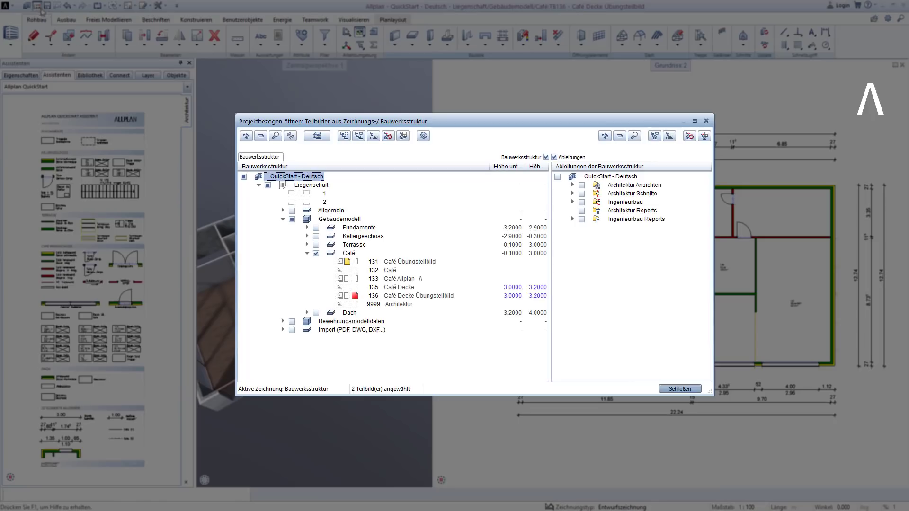
right_click(274, 250)
click(311, 266)
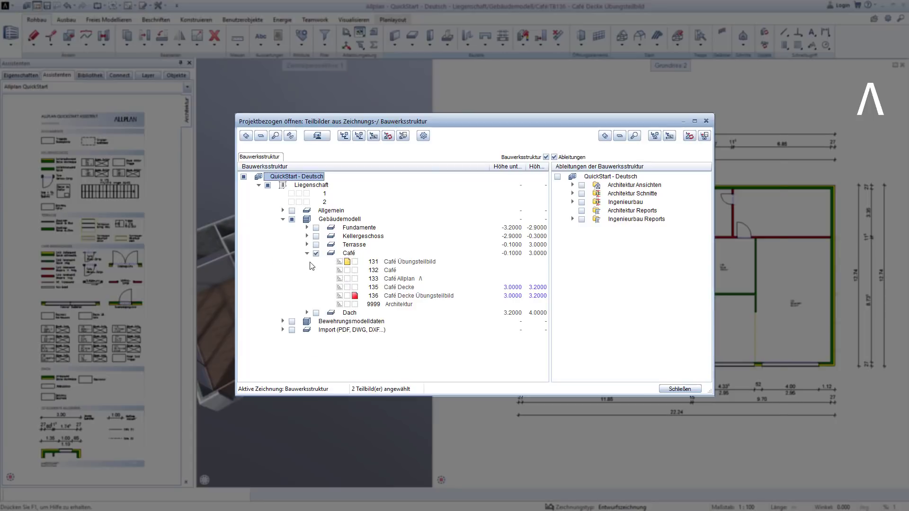
double_click(307, 262)
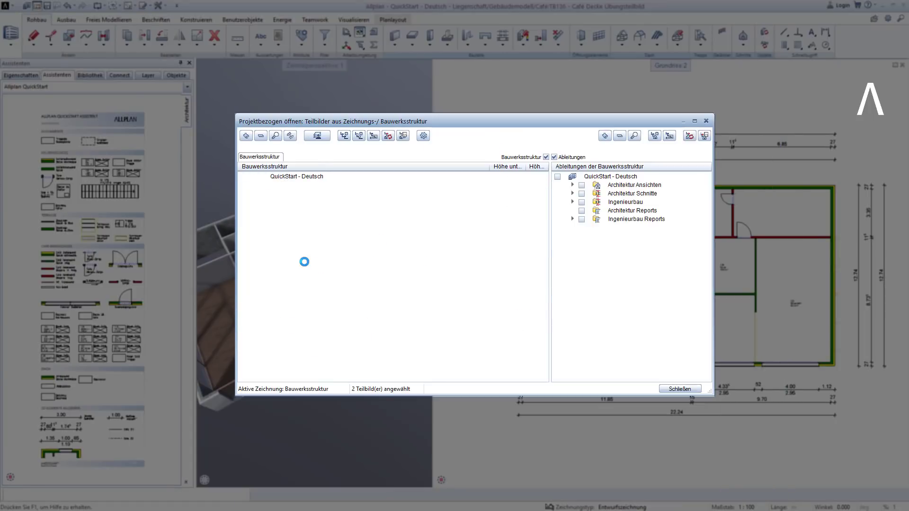
click(682, 389)
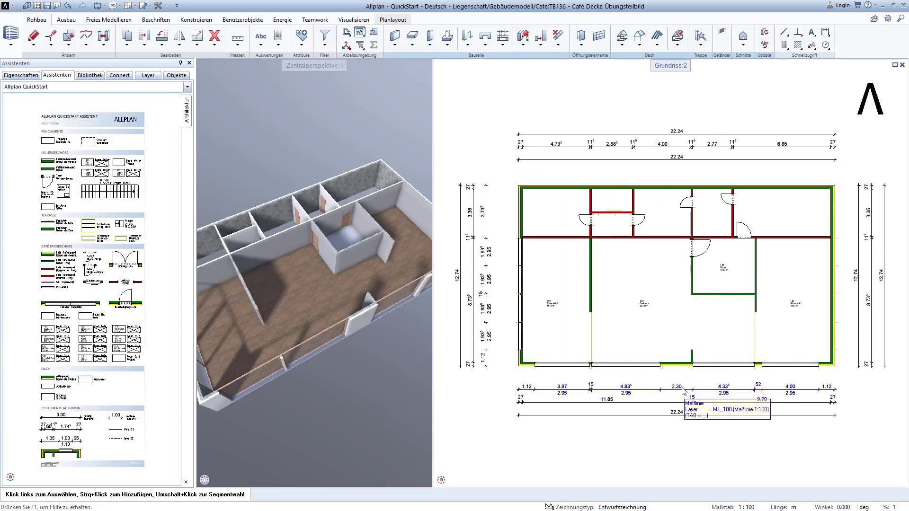
Draw a concrete ceiling slab from the bottom-left to the top-right building corner
scroll(87, 321, up, 5)
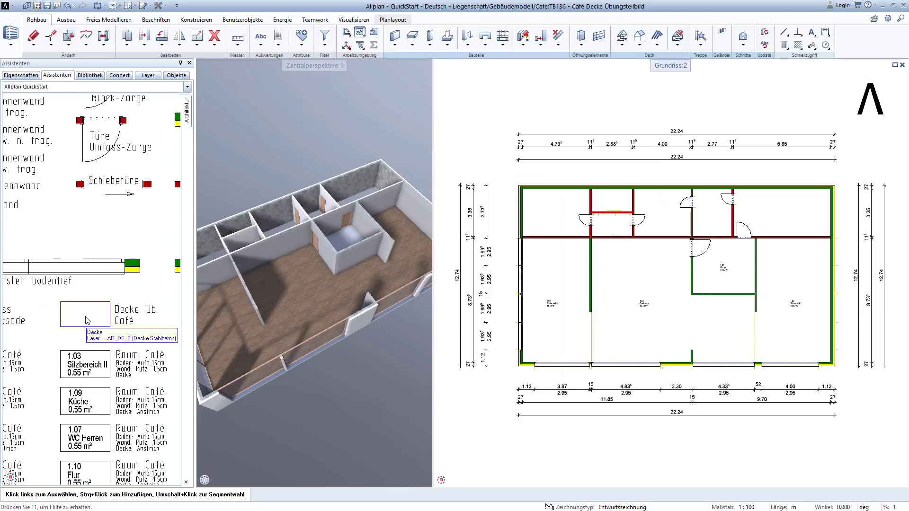
double_click(87, 321)
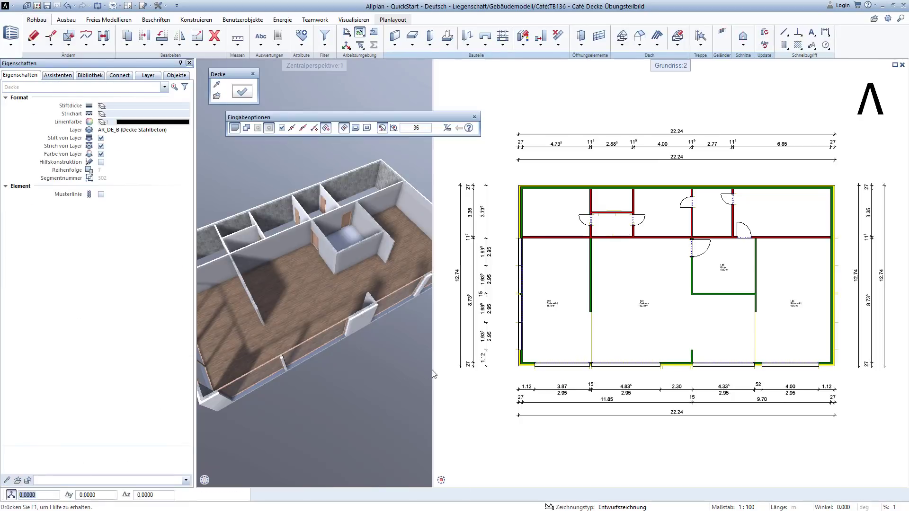
scroll(521, 367, up, 3)
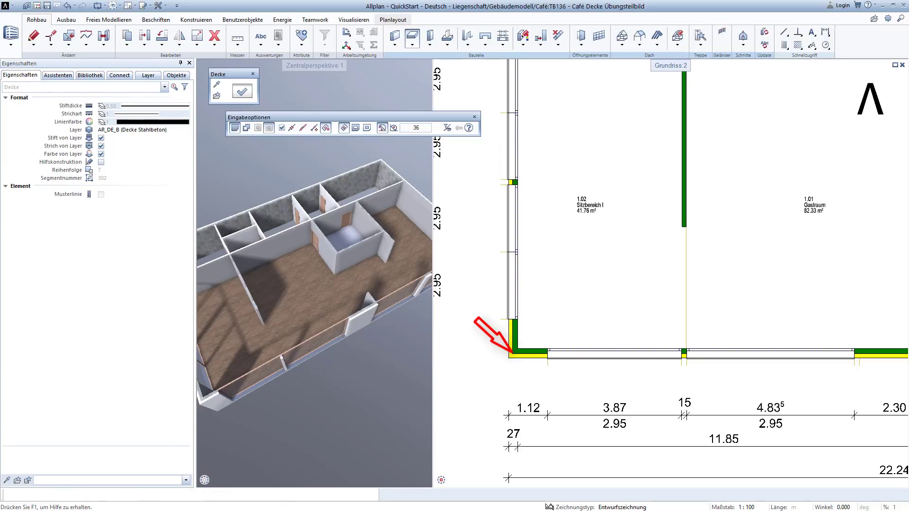
click(512, 354)
scroll(596, 280, down, 4)
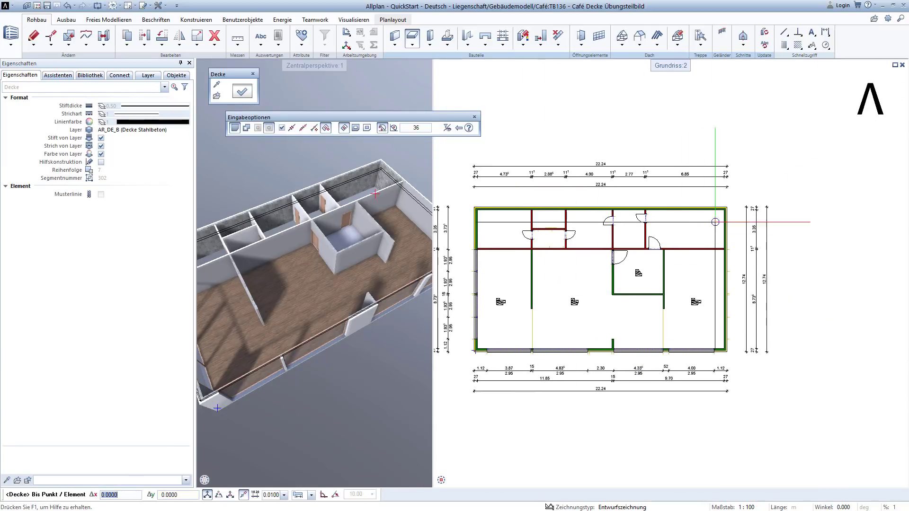
scroll(734, 194, up, 3)
click(734, 194)
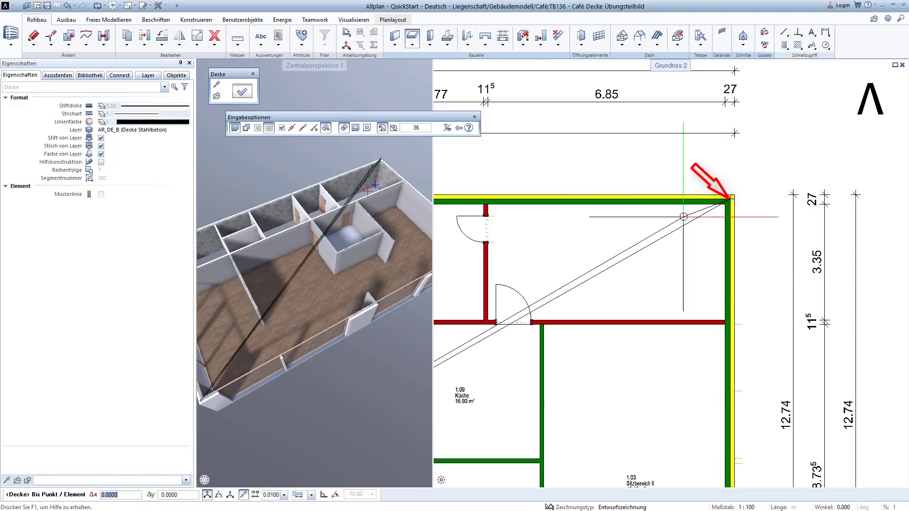
key(Escape)
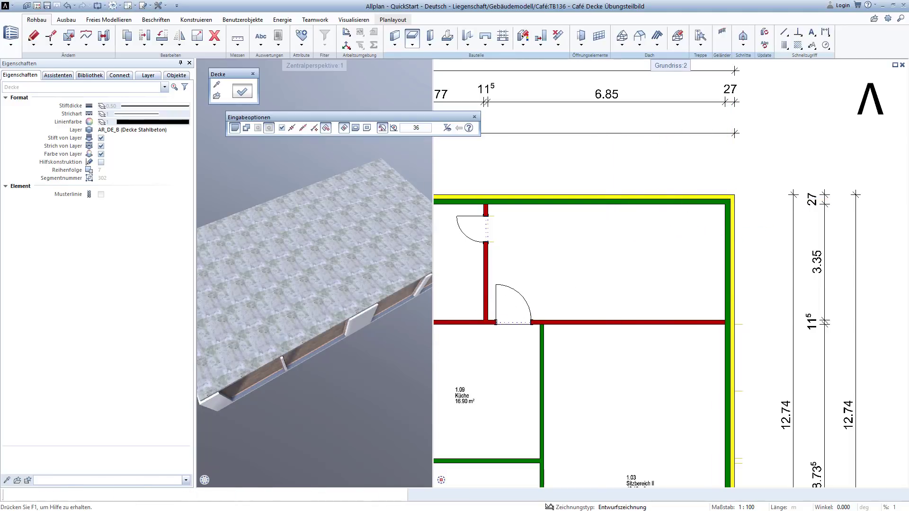
middle_click(516, 443)
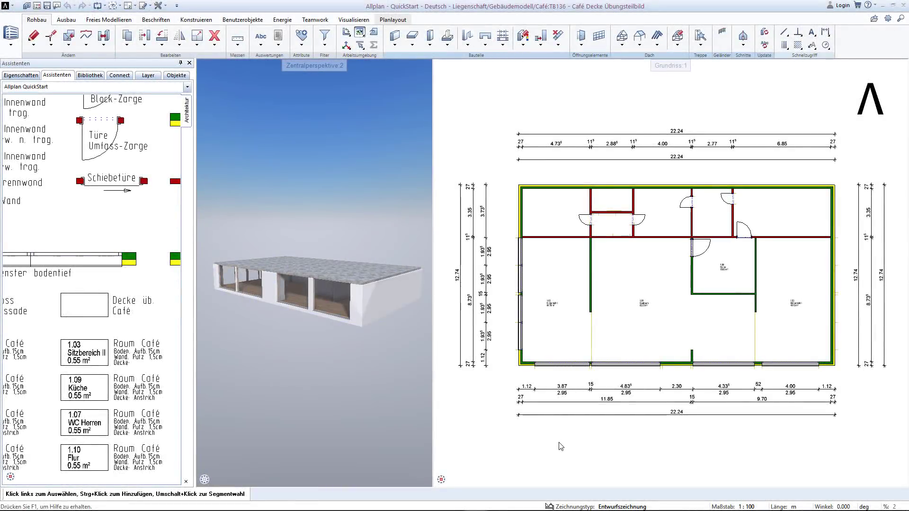
Open the Ebenenmanager showing the Höhenmodell Café storey levels
click(37, 6)
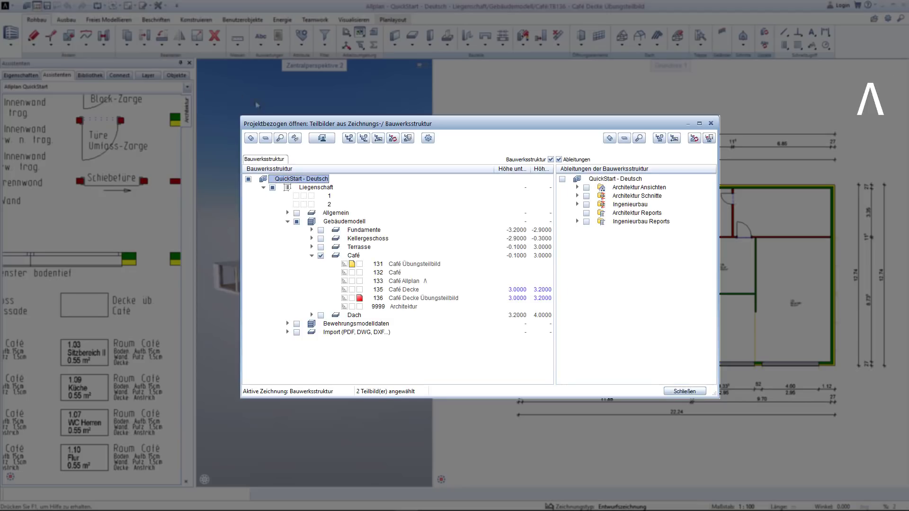
click(322, 137)
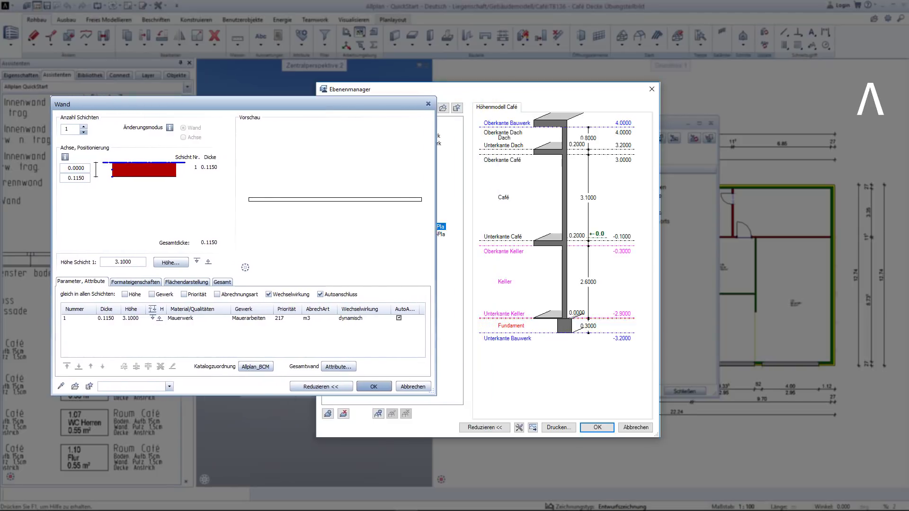
Make the Café storey 5 m high, topping at 4.90, and apply the adjusted levels
click(585, 199)
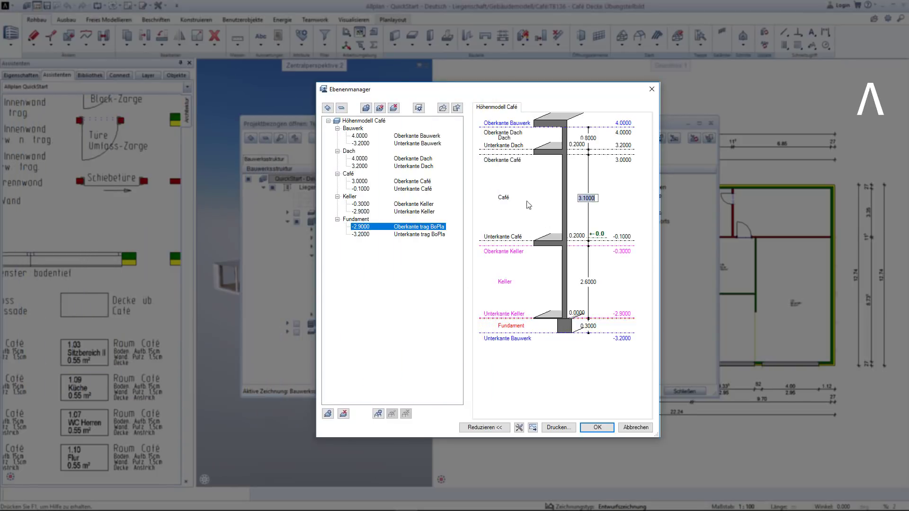
click(402, 184)
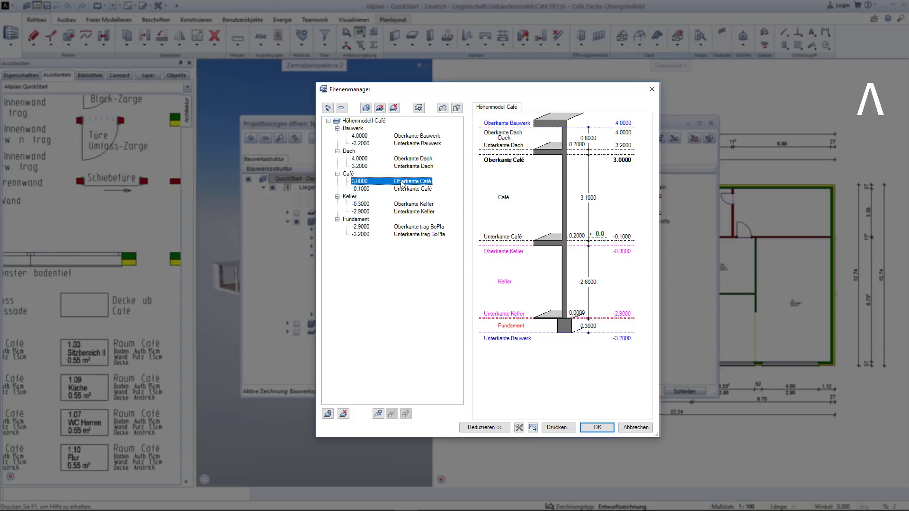
click(585, 199)
text(5)
key(Return)
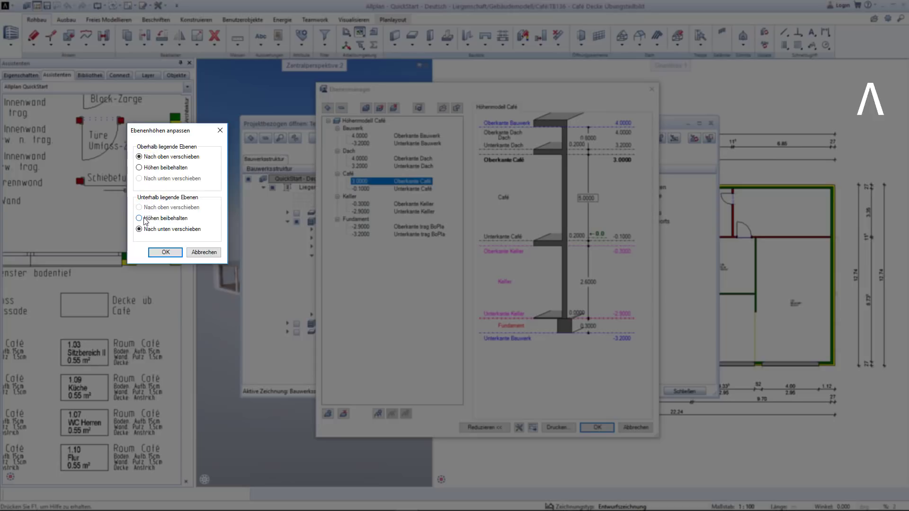
click(140, 218)
click(167, 252)
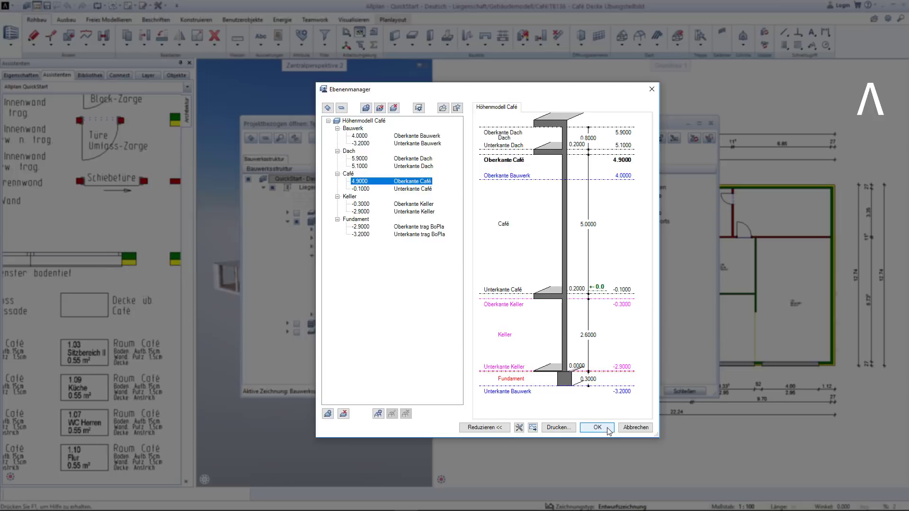
click(598, 428)
Accept the level changes for affected drawings and view the taller storey from inside
click(132, 122)
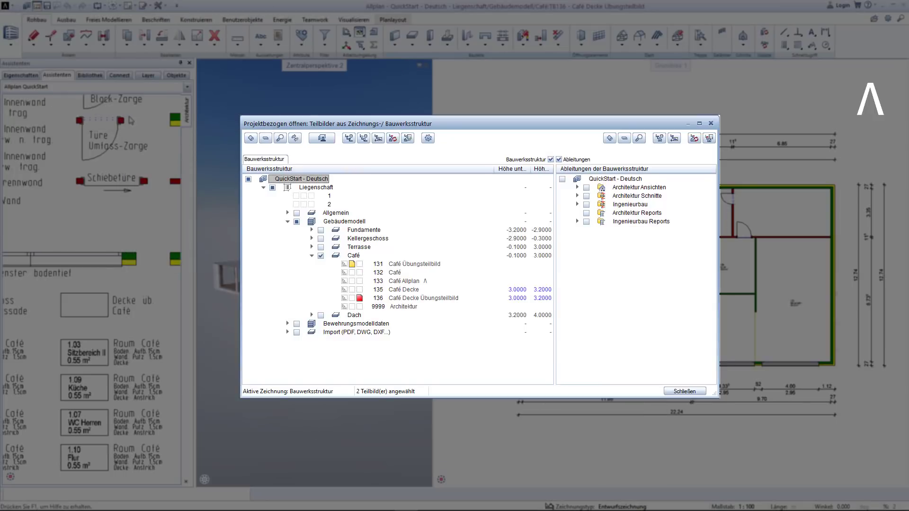
click(685, 391)
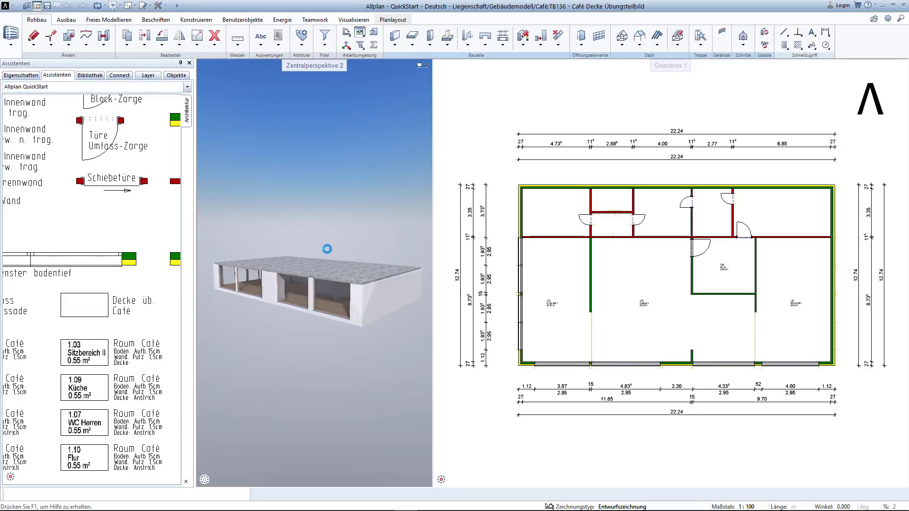
drag(327, 249, 265, 266)
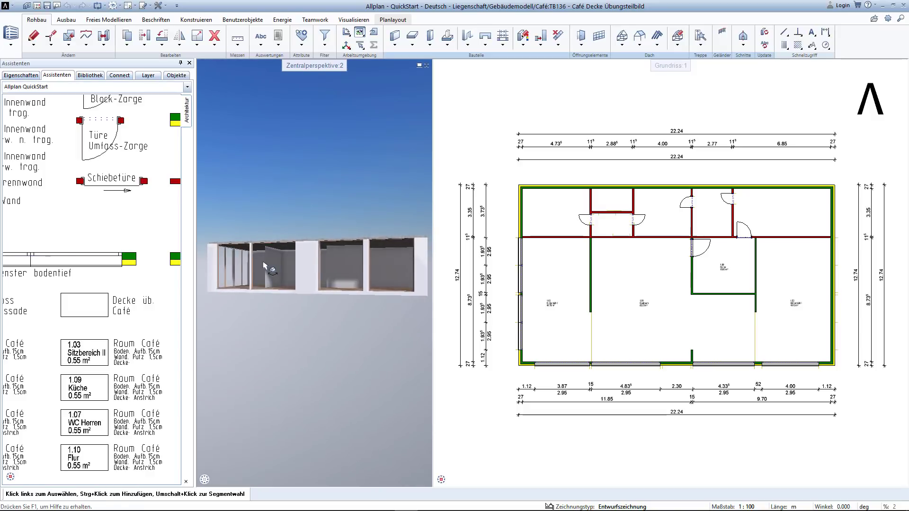
scroll(263, 266, up, 5)
scroll(264, 268, up, 3)
scroll(303, 270, up, 3)
scroll(349, 276, up, 3)
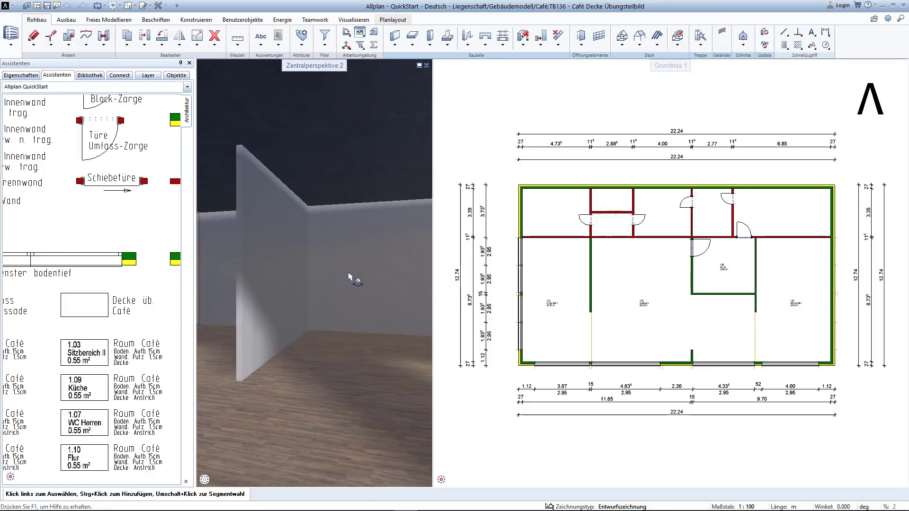
mouse_move(349, 276)
middle_down()
mouse_move(369, 261)
mouse_move(310, 254)
middle_up()
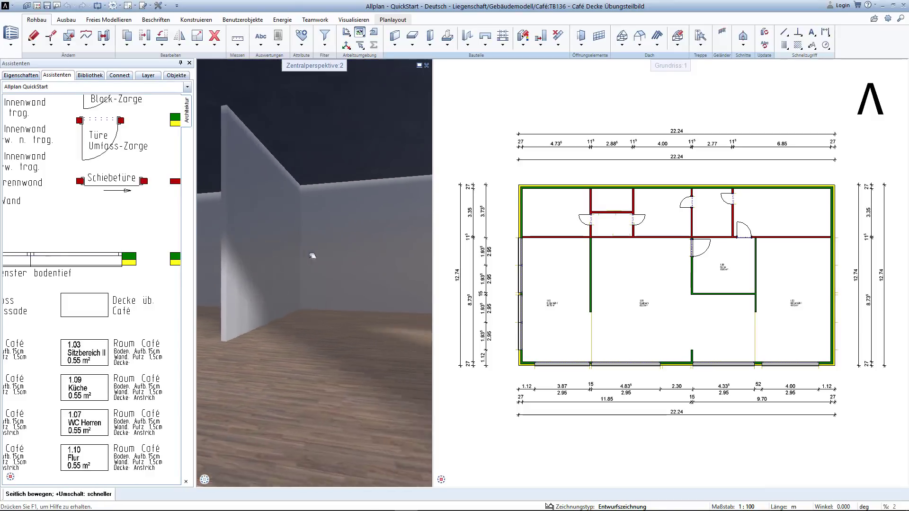
Orbit from higher up to check the walls beneath the raised ceiling slab
scroll(349, 284, down, 5)
scroll(325, 254, down, 5)
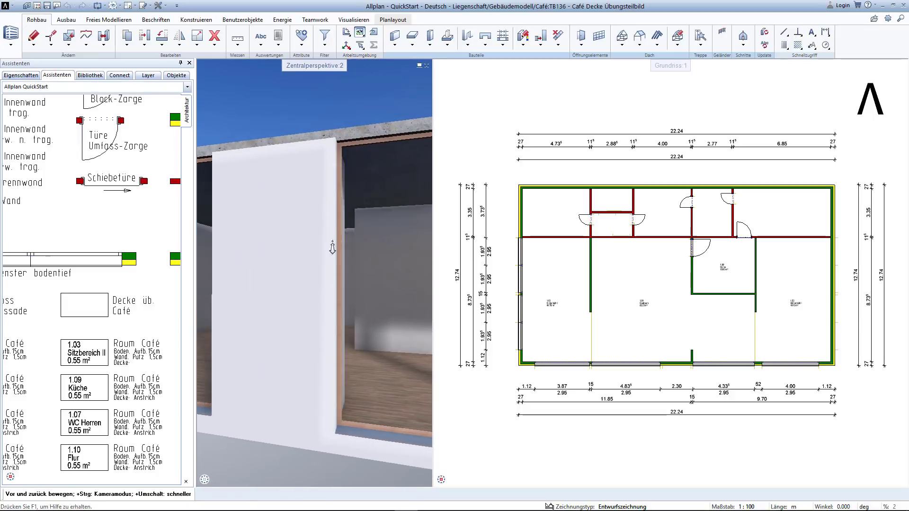
scroll(325, 254, down, 5)
scroll(325, 255, down, 3)
mouse_move(360, 265)
mouse_down()
mouse_move(418, 251)
mouse_move(361, 247)
mouse_up()
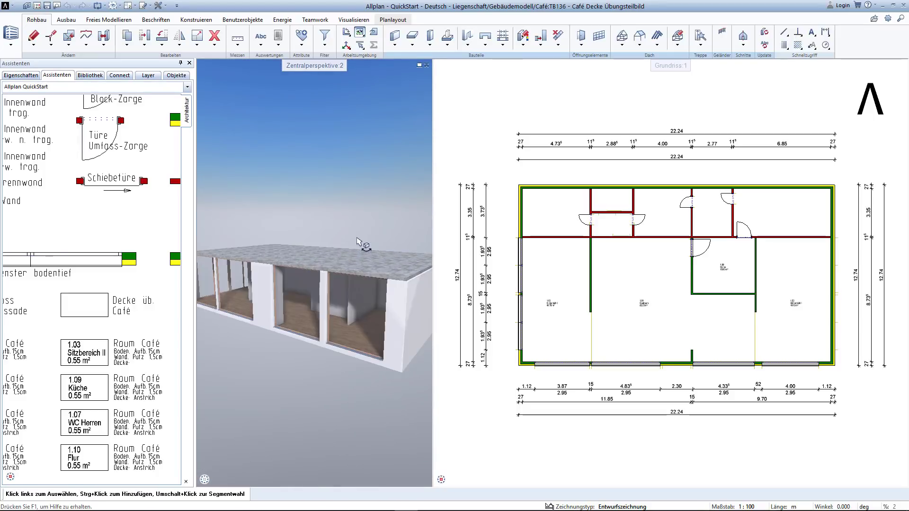
scroll(280, 268, up, 3)
scroll(280, 269, up, 3)
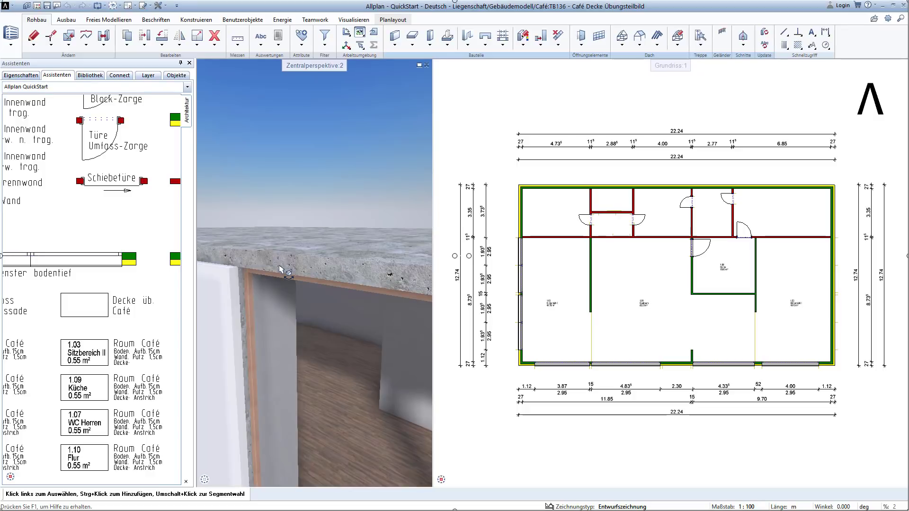
mouse_move(305, 257)
mouse_down()
mouse_move(308, 275)
mouse_move(293, 213)
mouse_up()
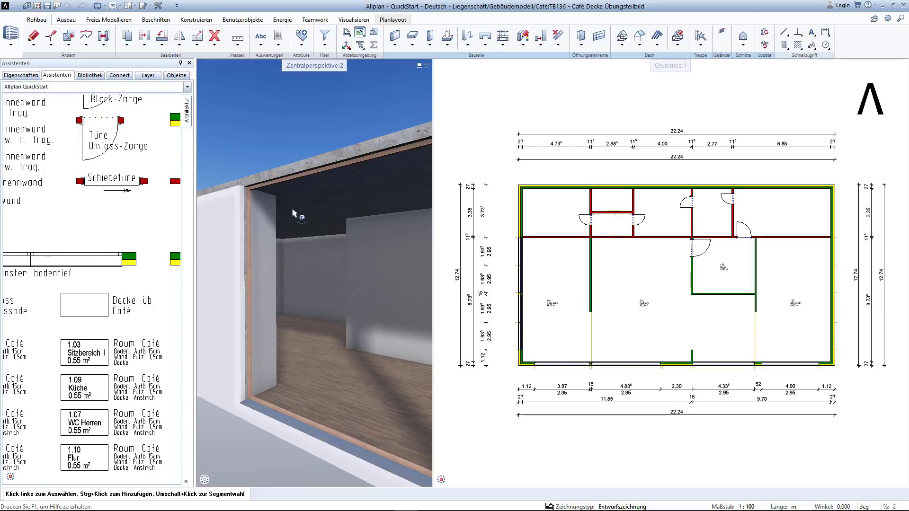
Make Café Übungsteilbild (131) the active drawing
click(36, 8)
click(365, 264)
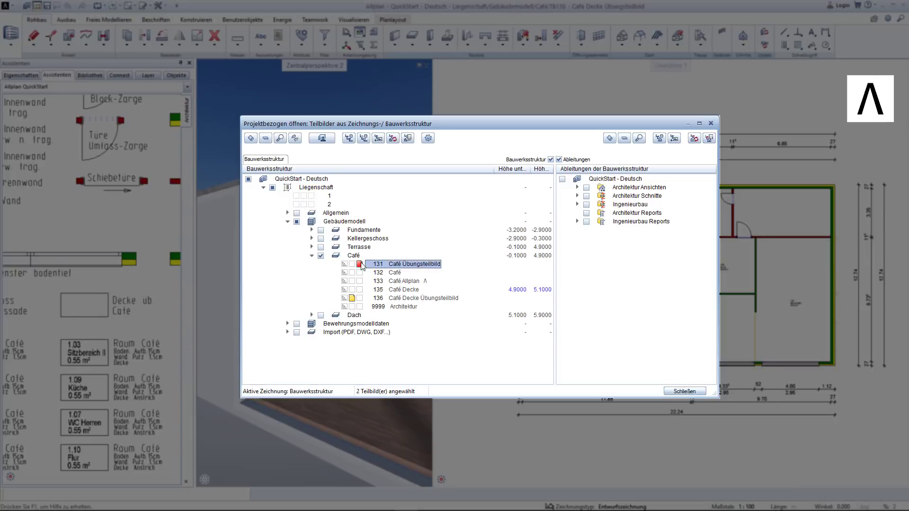
click(667, 391)
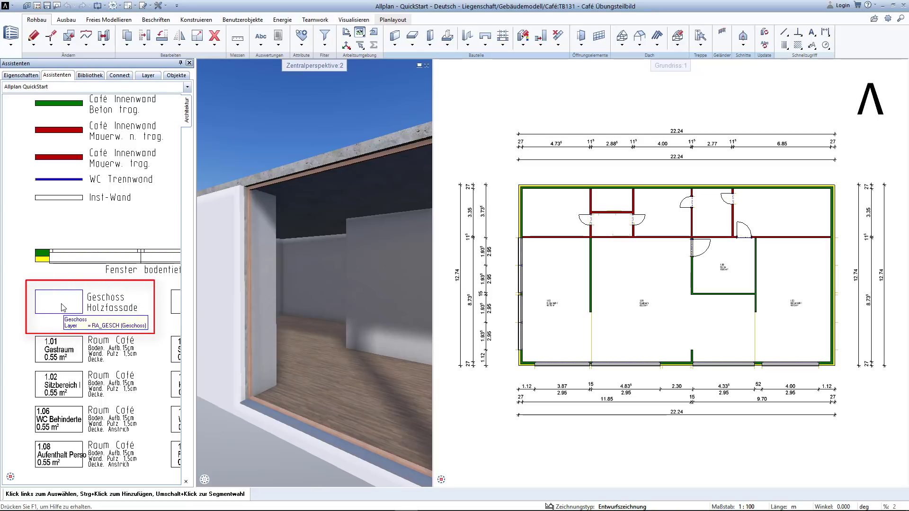
Create a Geschoss Holzfassade storey over the building outline using Flächensuche, skipping the label
double_click(63, 307)
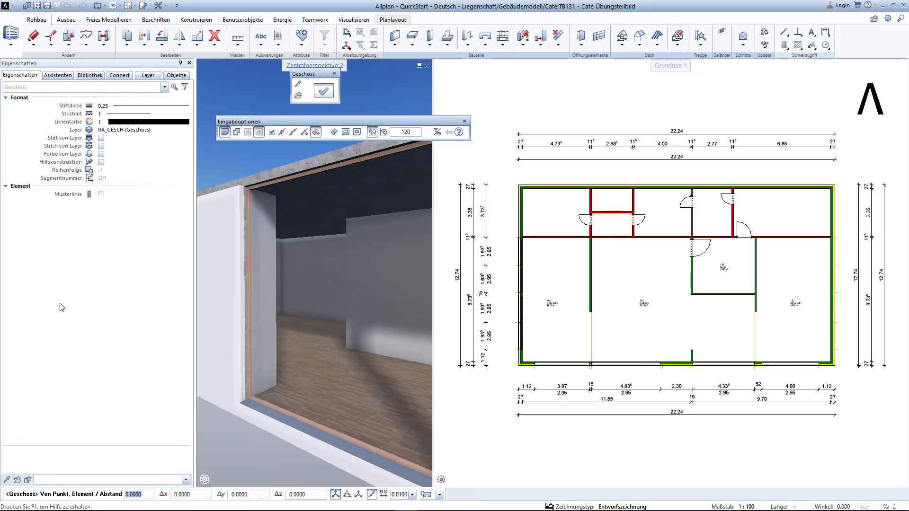
click(321, 133)
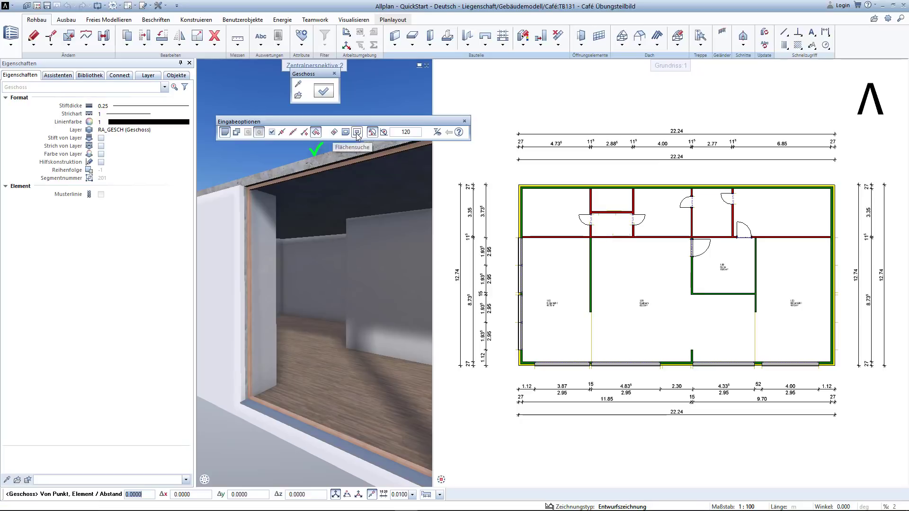
scroll(520, 364, up, 5)
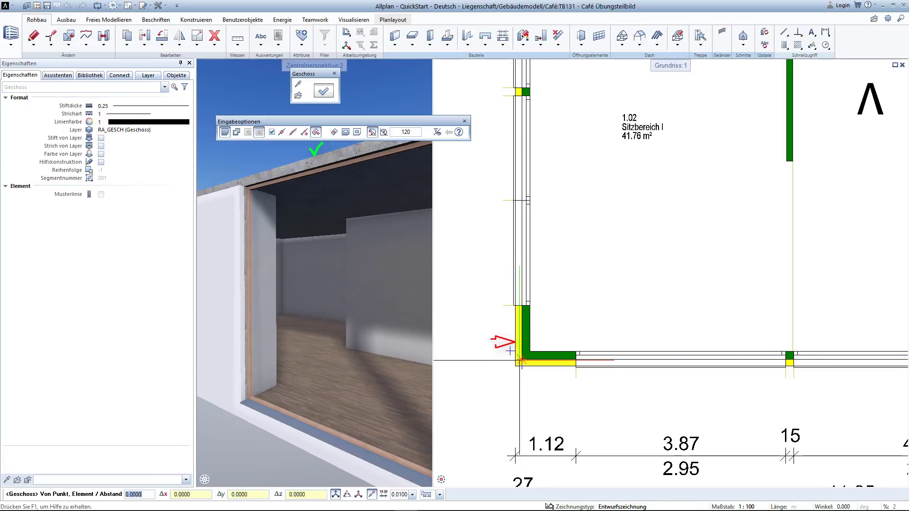
click(514, 331)
scroll(495, 329, down, 4)
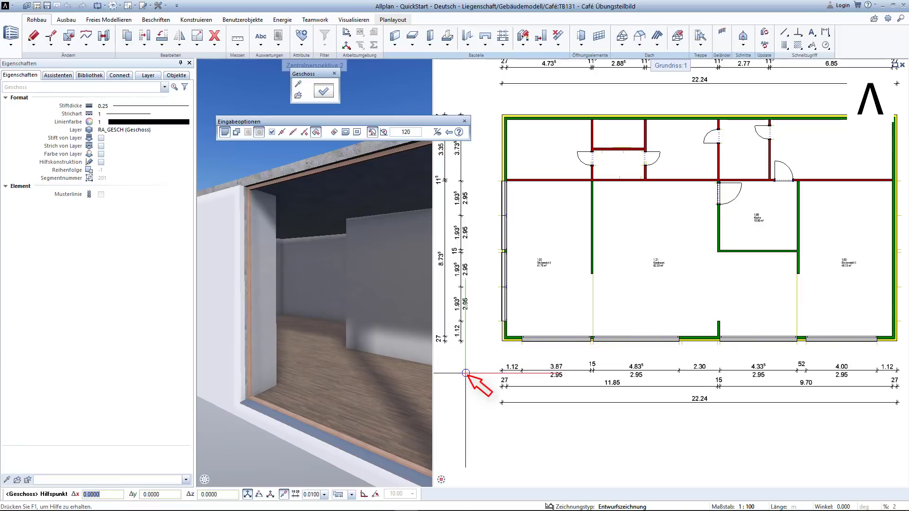
key(Escape)
click(324, 91)
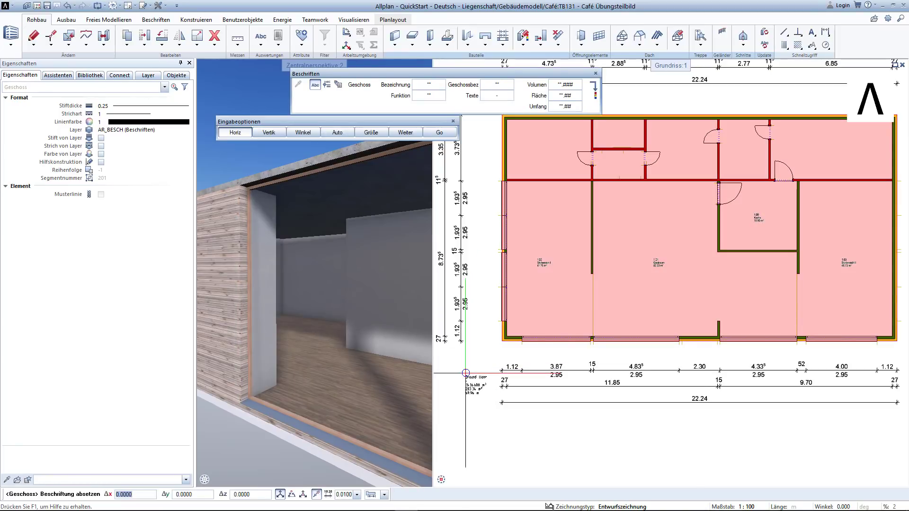
key(Escape)
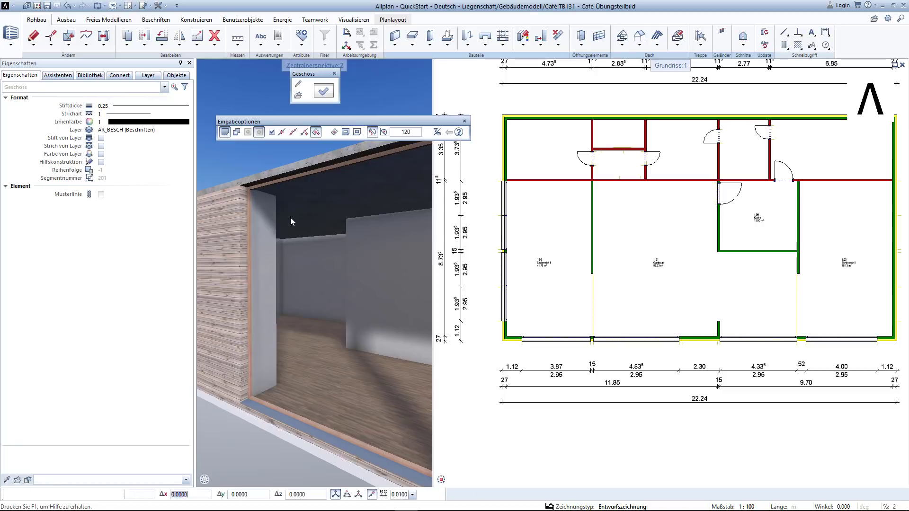
scroll(294, 226, down, 5)
key(Escape)
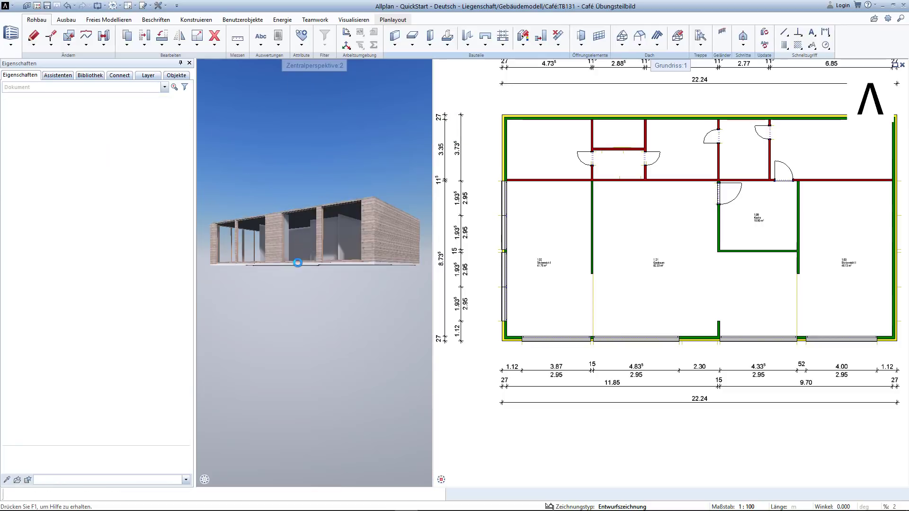
Orbit, zoom and pan along the timber facade to examine windows and pillars
mouse_move(302, 218)
mouse_down()
mouse_move(226, 243)
mouse_move(300, 229)
mouse_move(301, 250)
mouse_up()
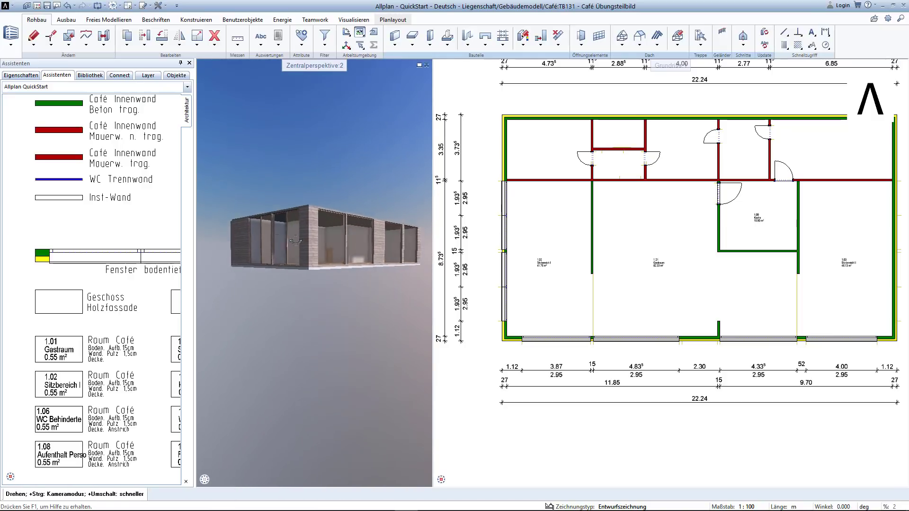
scroll(345, 221, up, 3)
scroll(334, 227, up, 3)
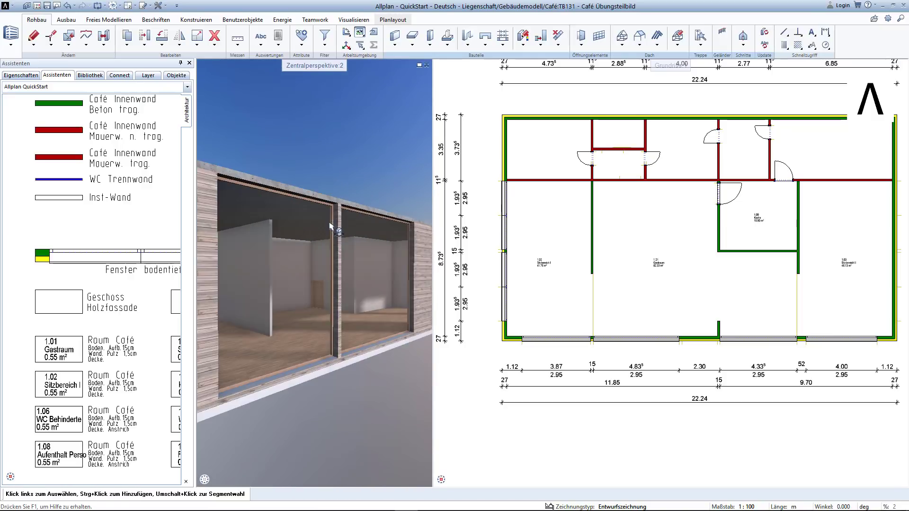
scroll(335, 218, up, 3)
mouse_move(345, 219)
middle_down()
mouse_move(286, 241)
mouse_move(309, 208)
mouse_move(328, 223)
mouse_move(283, 223)
middle_up()
scroll(313, 230, up, 2)
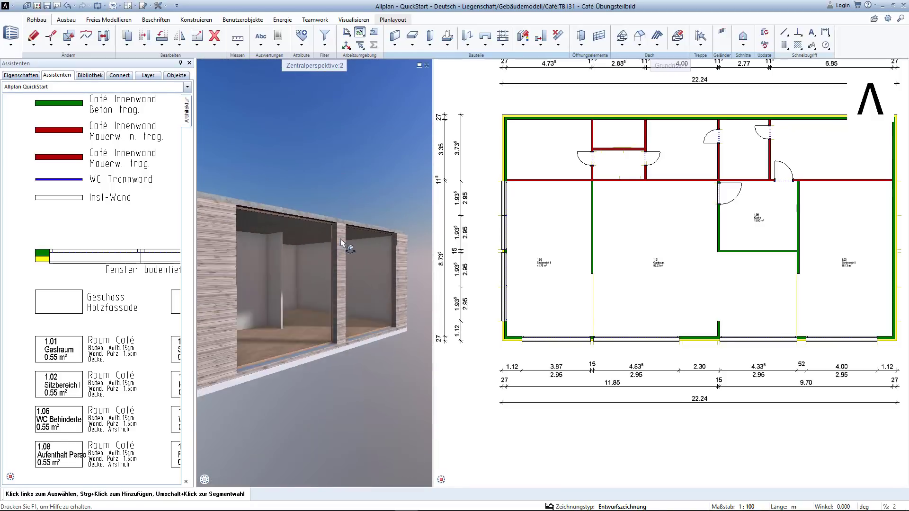
scroll(339, 235, up, 3)
scroll(330, 232, down, 1)
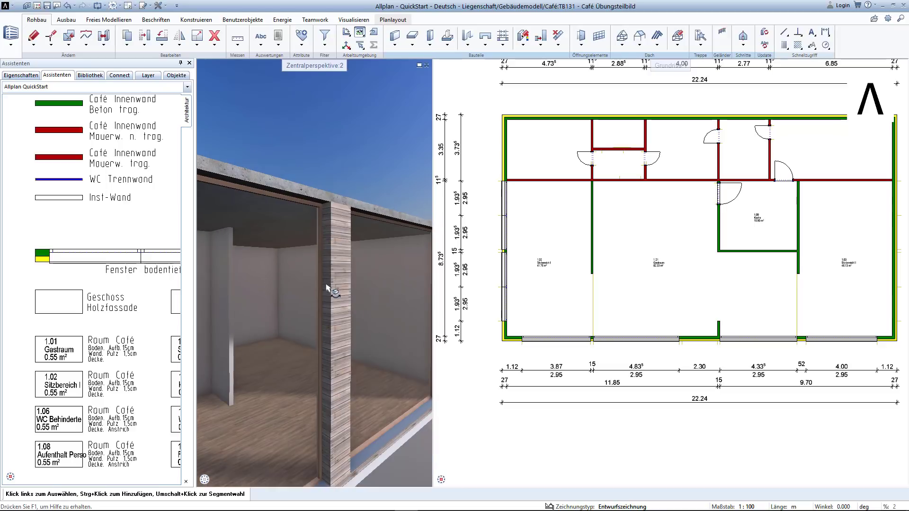
drag(326, 285, 332, 233)
mouse_move(303, 230)
middle_down()
mouse_move(362, 233)
mouse_move(353, 233)
middle_up()
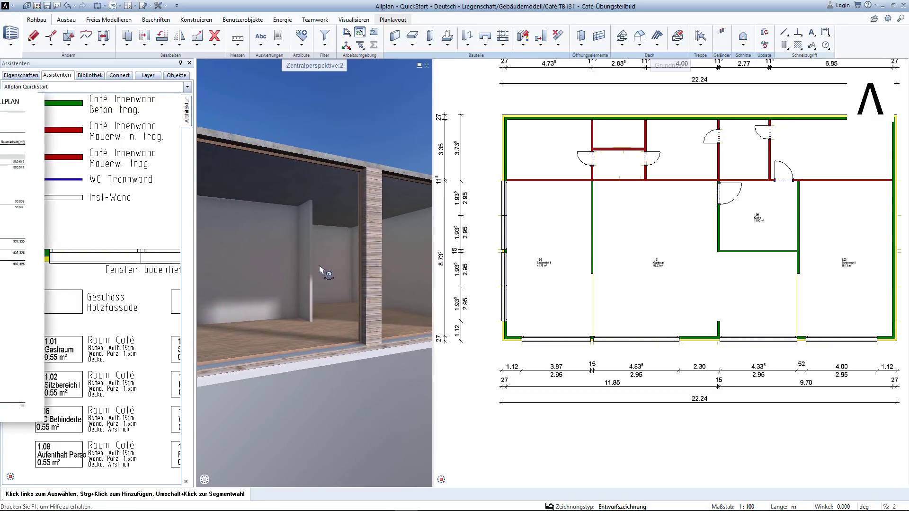
mouse_move(327, 279)
mouse_down()
mouse_move(325, 241)
mouse_move(318, 337)
mouse_move(308, 284)
mouse_move(353, 270)
mouse_move(291, 276)
mouse_move(376, 286)
mouse_move(301, 268)
mouse_move(293, 253)
mouse_up()
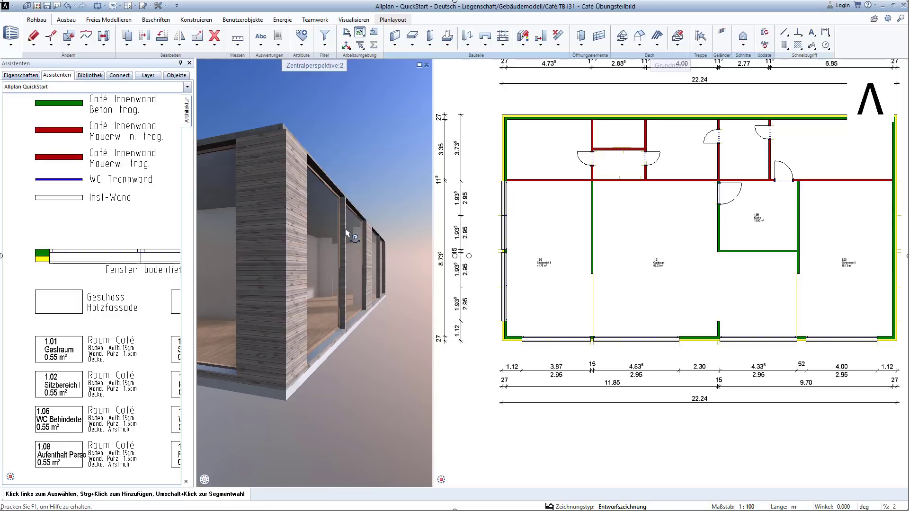
Set the Café storey height to 3.1, shifting upper levels down and keeping lower heights
click(37, 5)
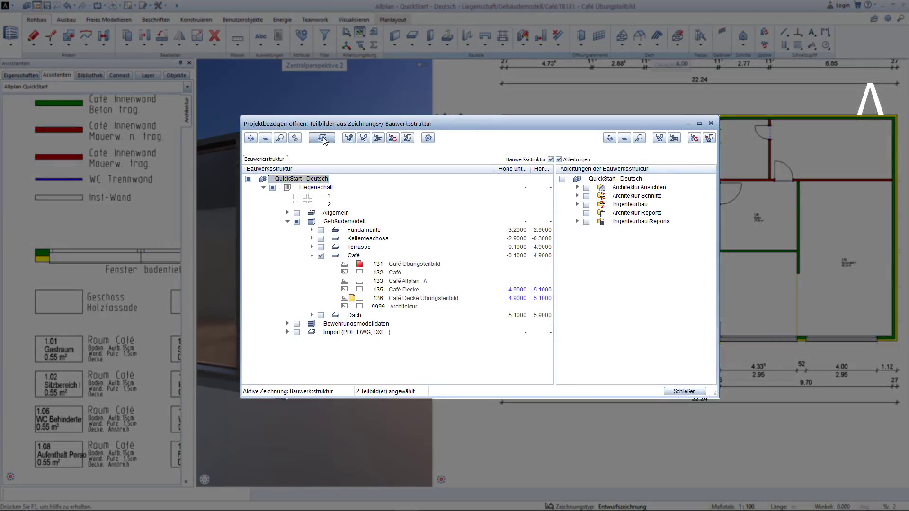
click(323, 139)
text(3.1)
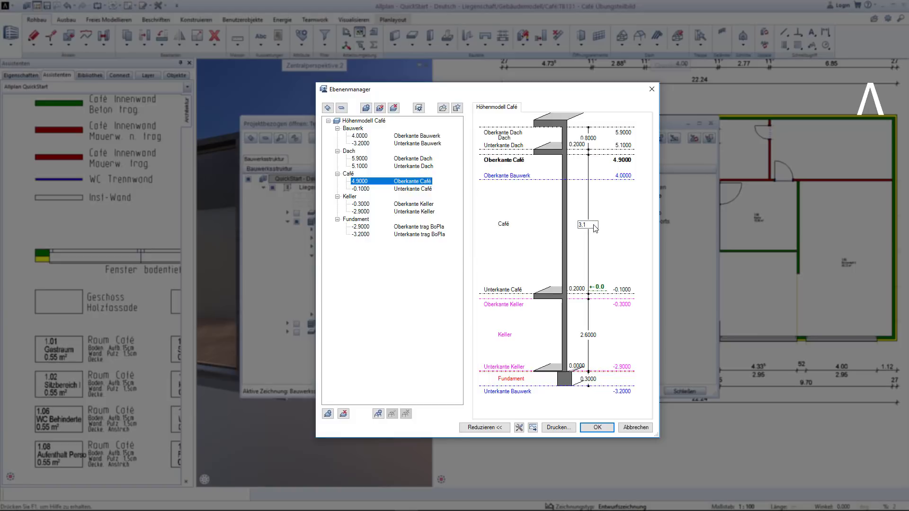
key(Return)
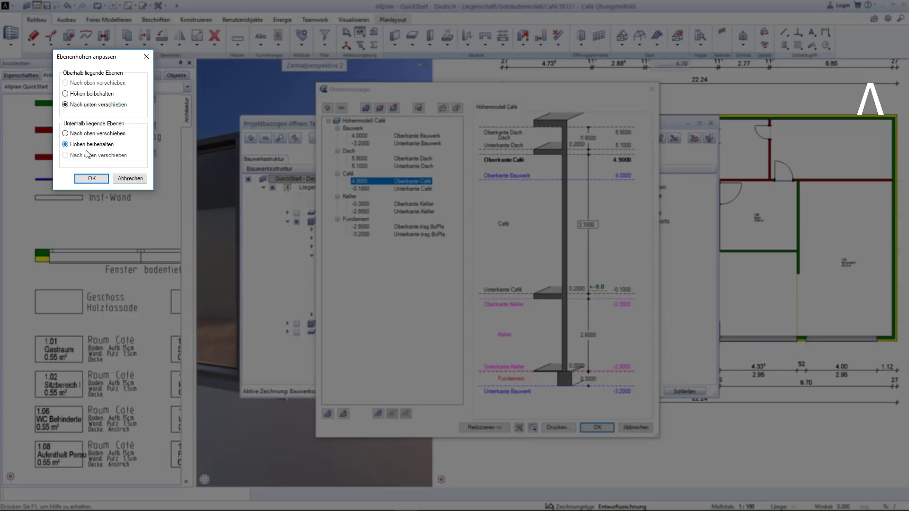
click(92, 179)
click(590, 431)
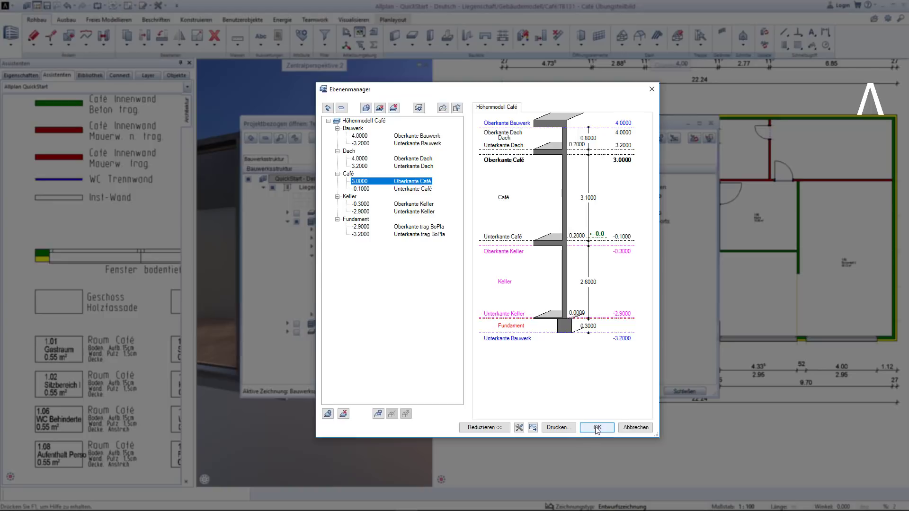
click(172, 167)
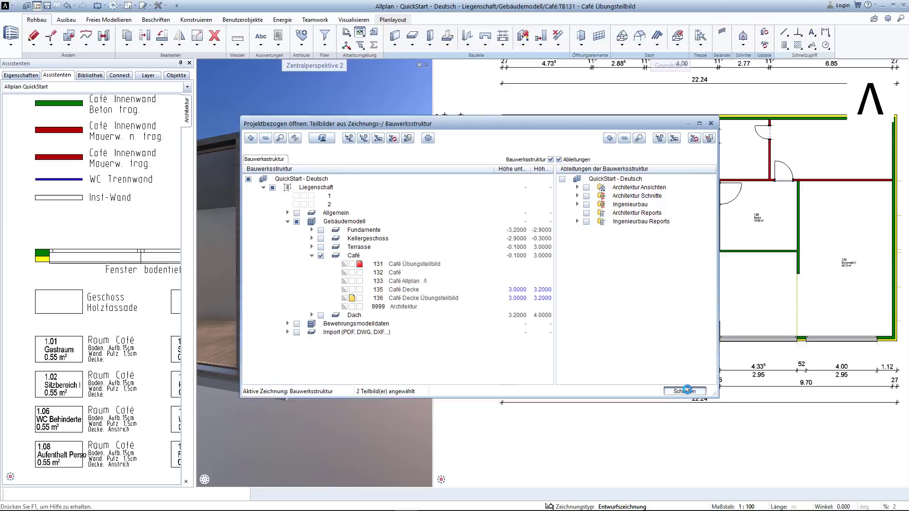
click(686, 391)
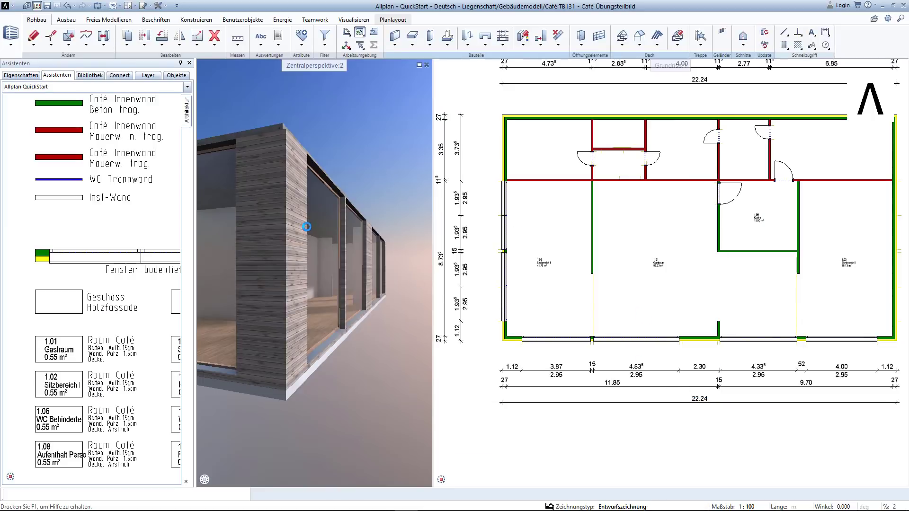
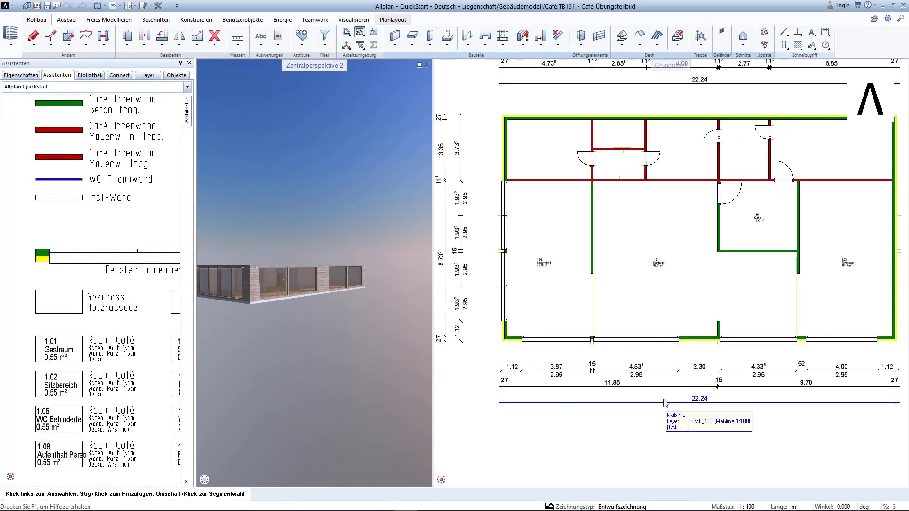
Switch the drawing type to Ausführungszeichnung and back to Entwurfszeichnung, then fit the floor plan
click(637, 506)
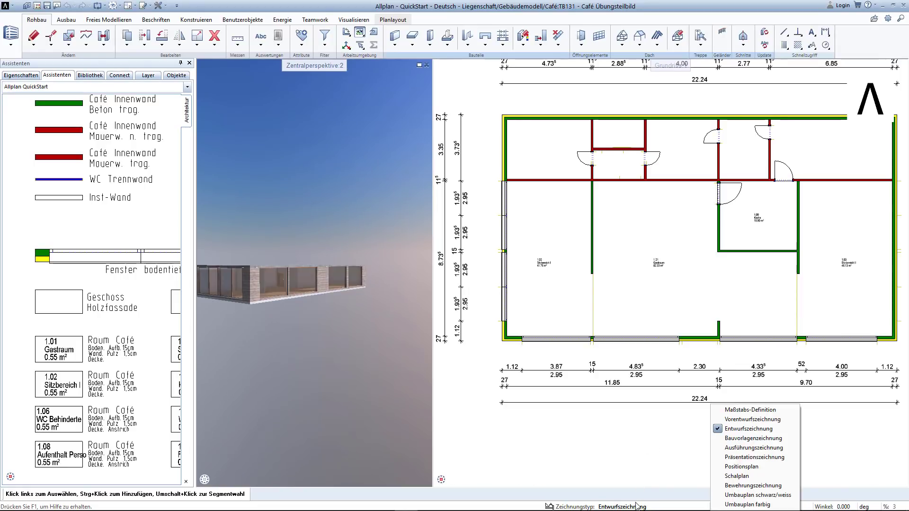
click(753, 448)
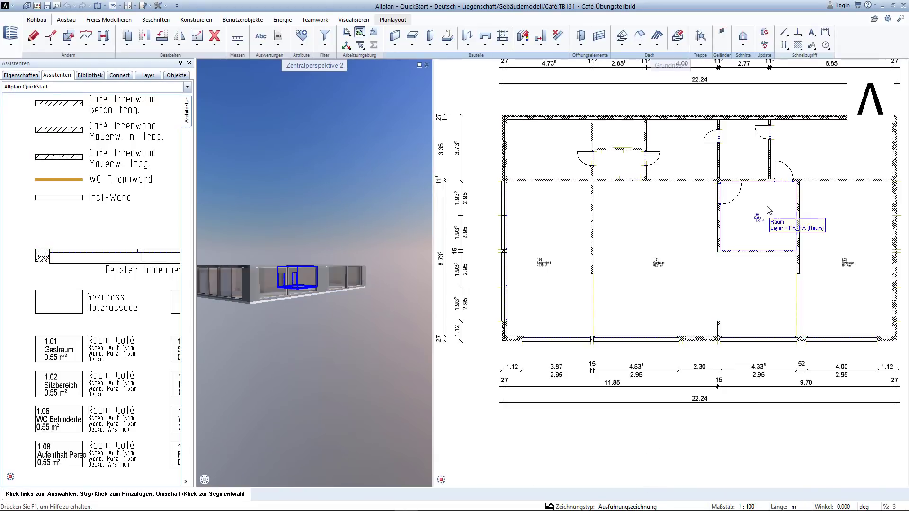
scroll(752, 152, up, 3)
scroll(752, 152, up, 2)
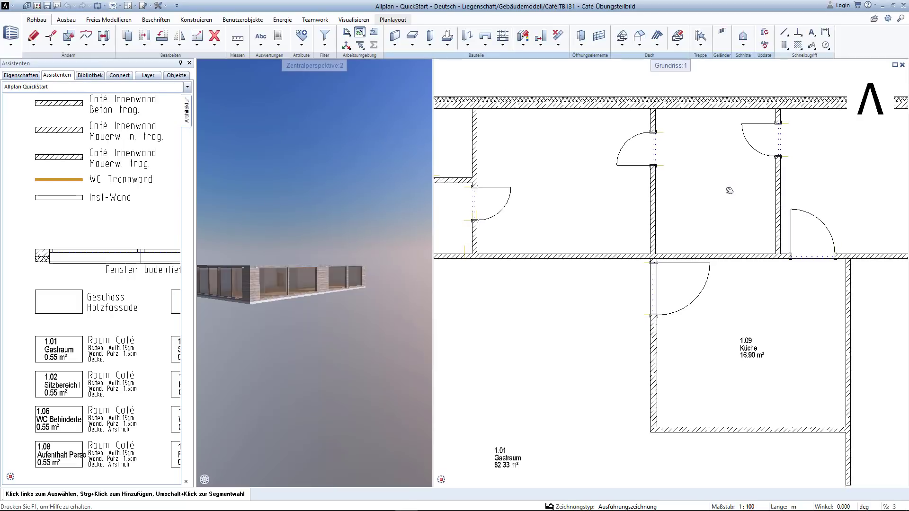
click(639, 506)
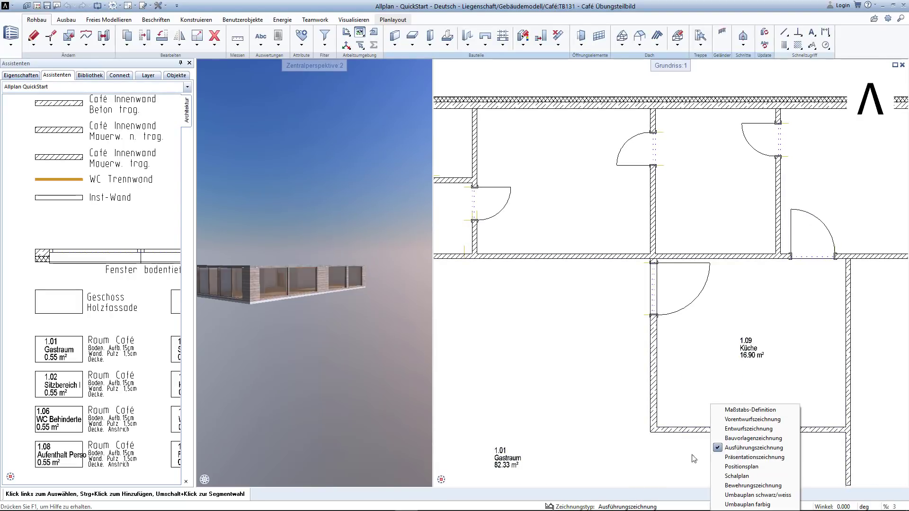
click(738, 429)
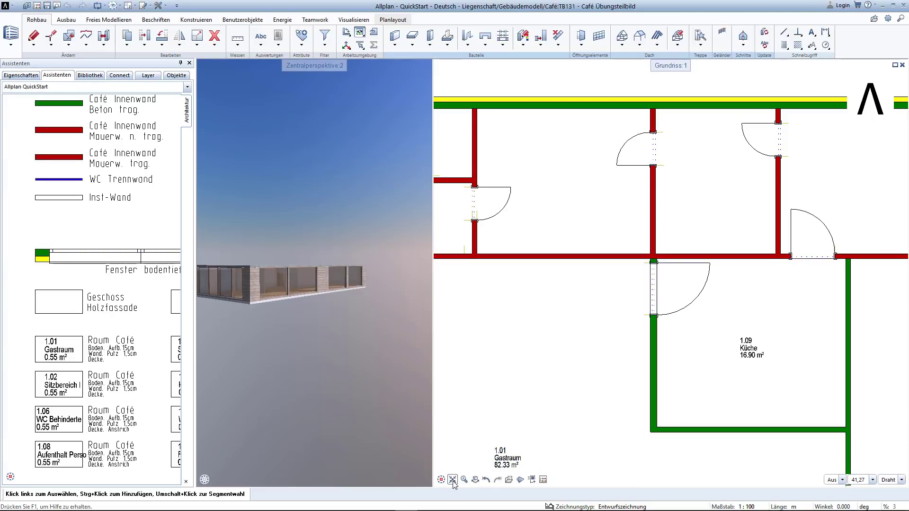
click(452, 480)
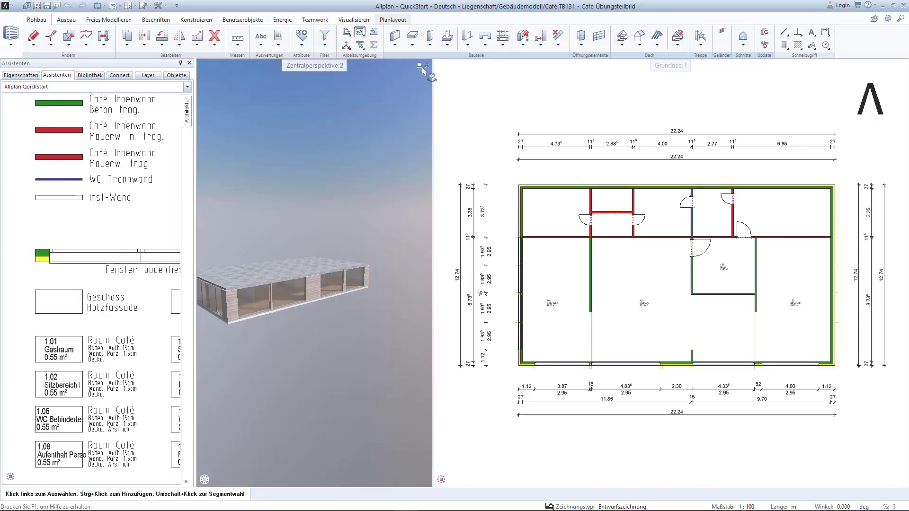
Maximize the Zentralperspektive and orbit closer to the café's front rooms
click(419, 65)
mouse_move(499, 177)
middle_down()
mouse_move(426, 205)
mouse_move(532, 217)
mouse_move(578, 205)
mouse_move(493, 209)
mouse_move(641, 213)
mouse_move(581, 244)
middle_up()
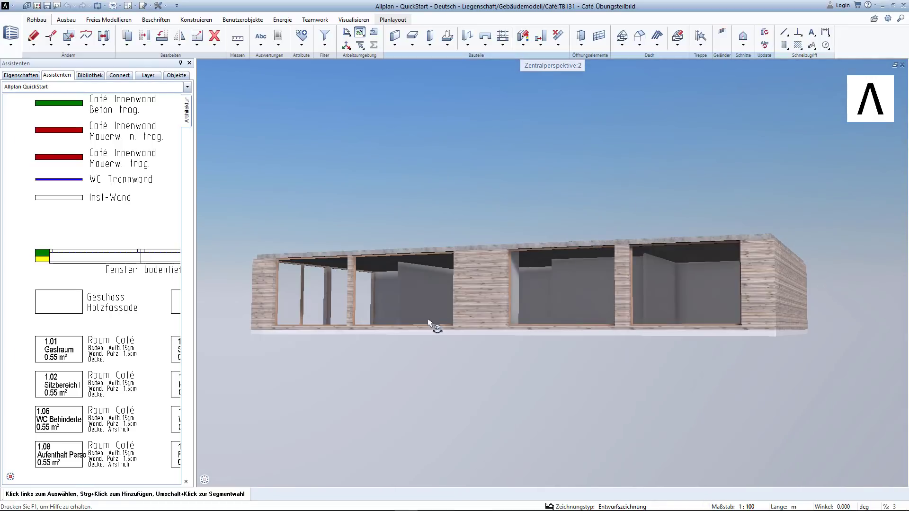
mouse_move(429, 322)
mouse_down()
mouse_move(521, 283)
mouse_move(526, 233)
mouse_move(516, 233)
mouse_up()
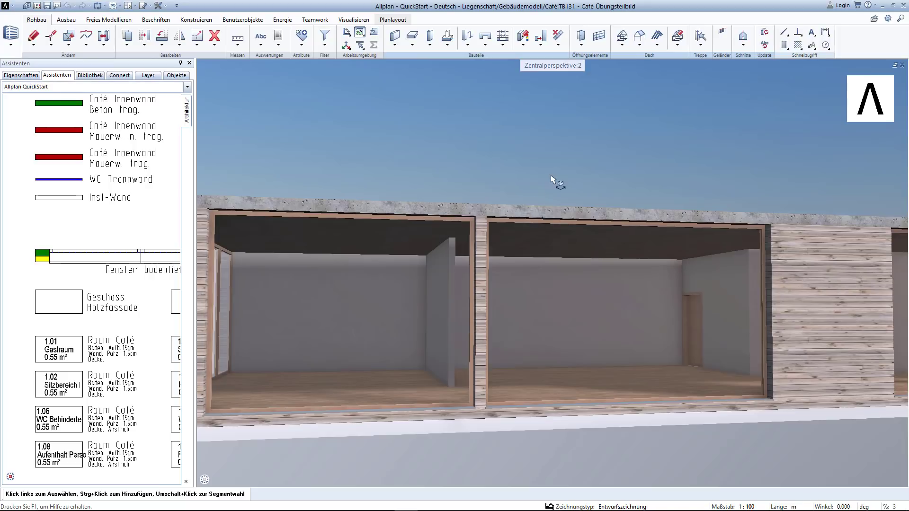
In the Umgebung settings, look up the site location and rotate the north direction
right_click(537, 146)
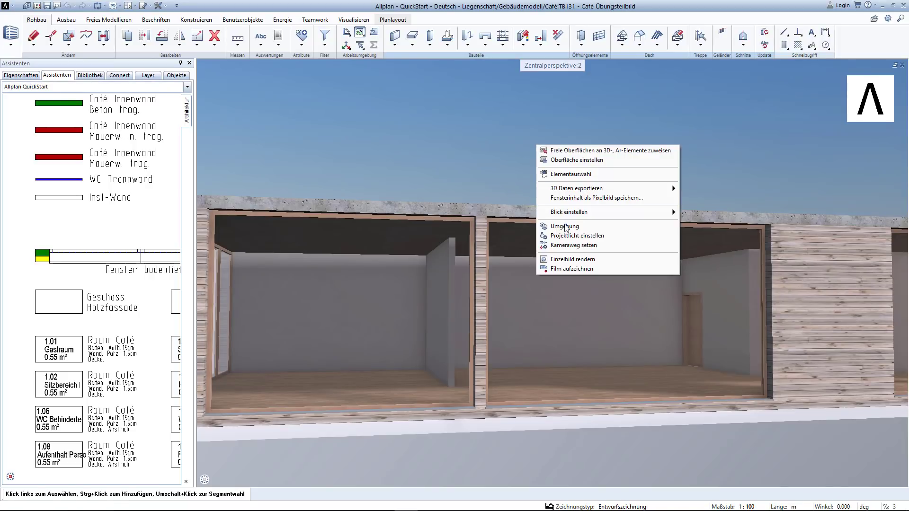
click(564, 226)
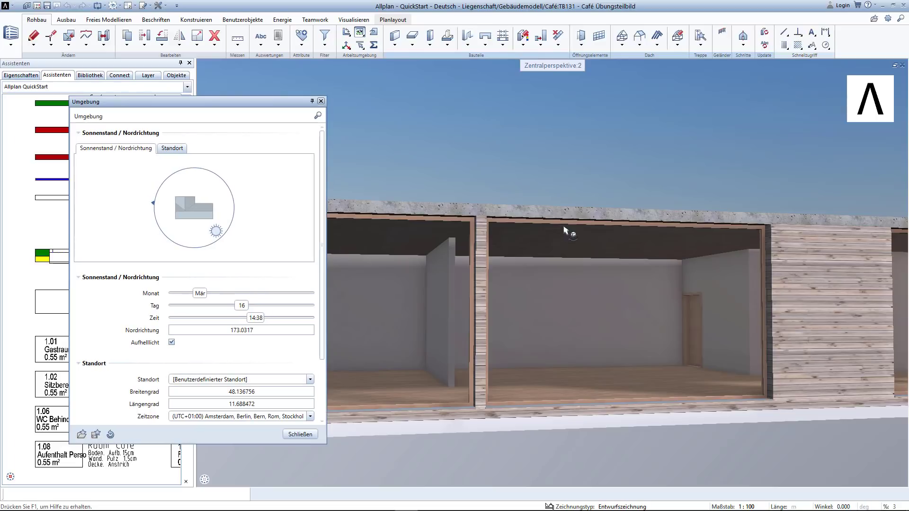
click(172, 148)
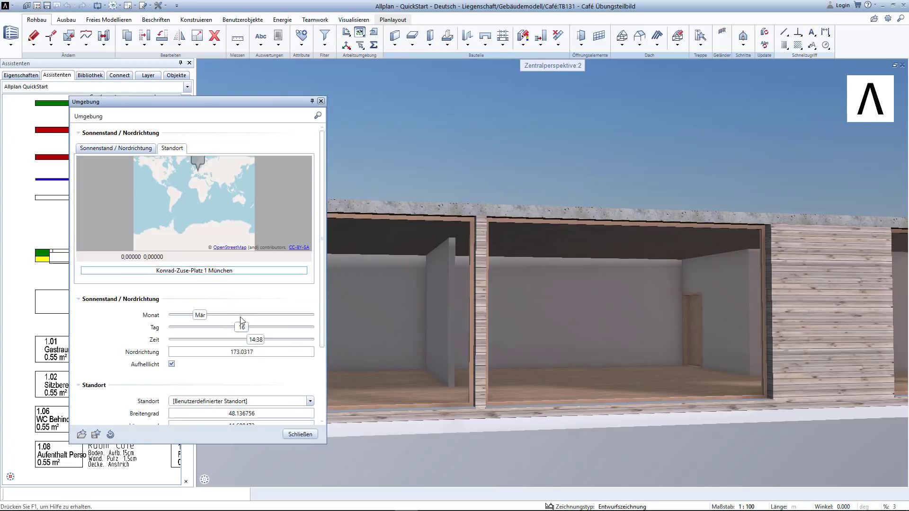
key(Return)
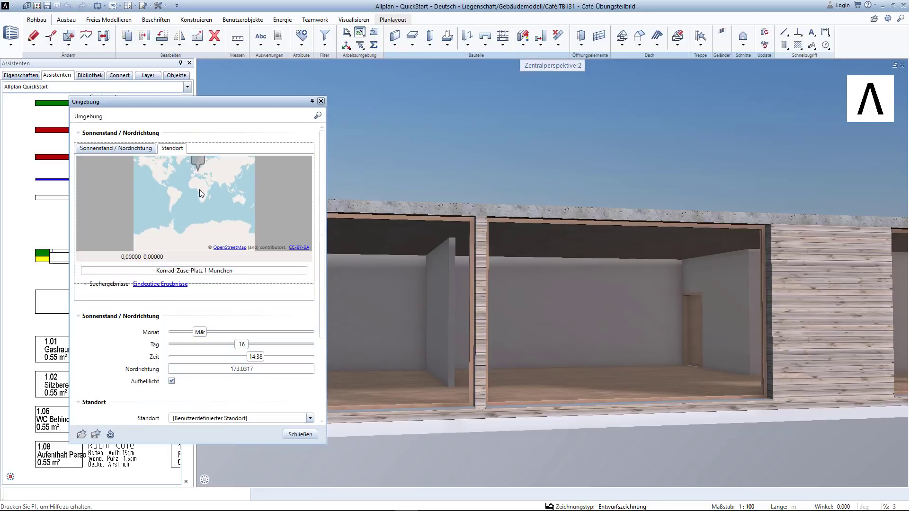
scroll(206, 189, down, 2)
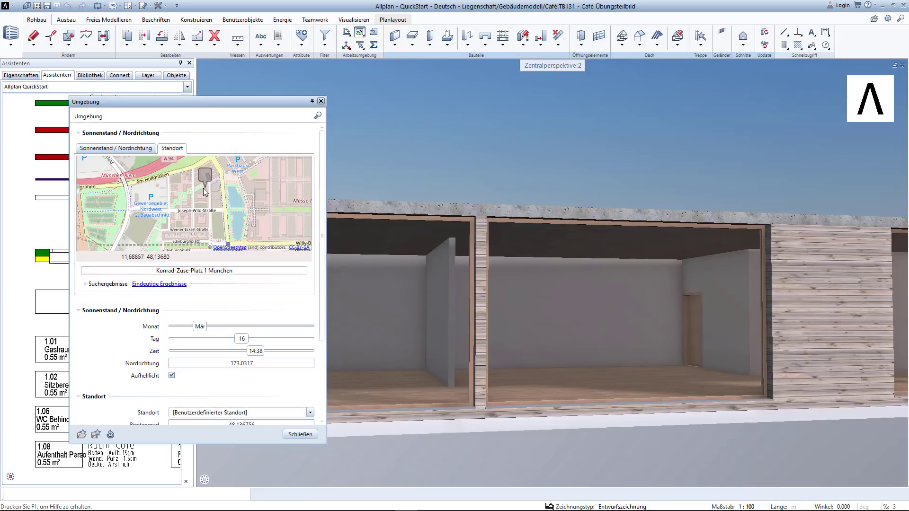
click(128, 149)
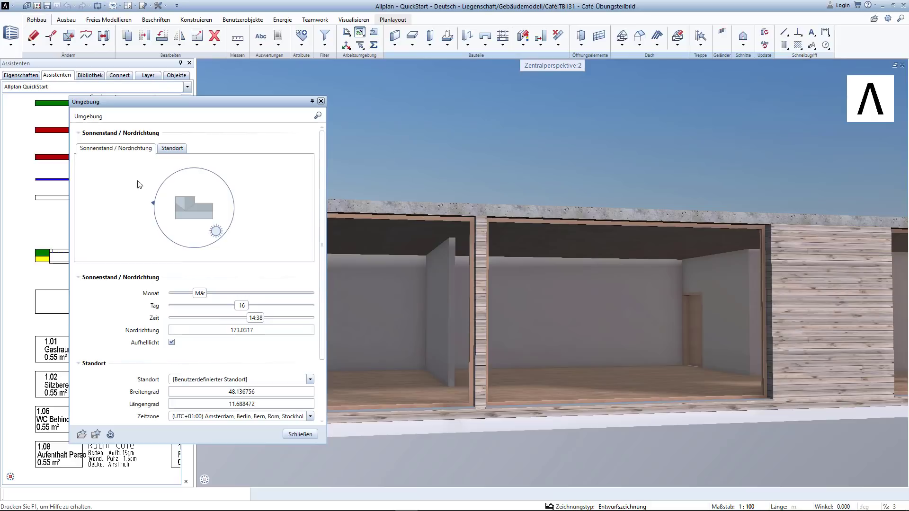
drag(153, 203, 173, 169)
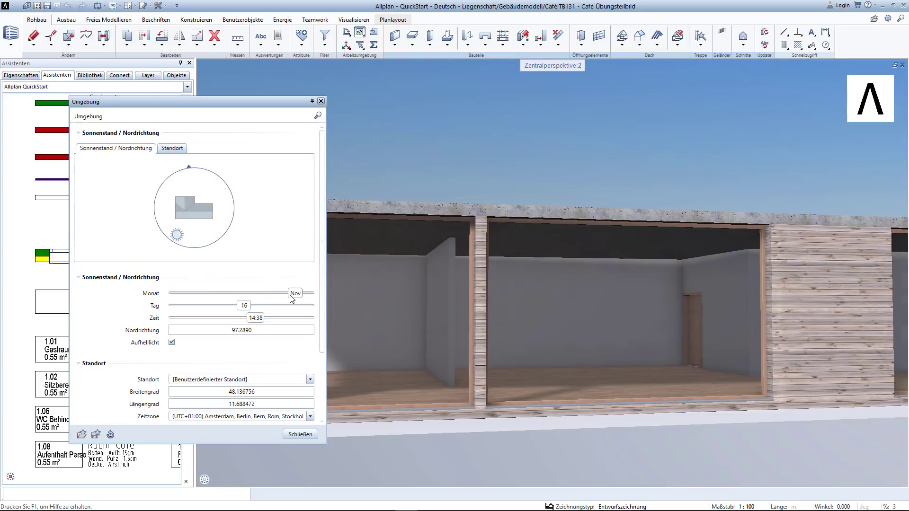
Turn on the virtual ground plane
scroll(225, 371, down, 3)
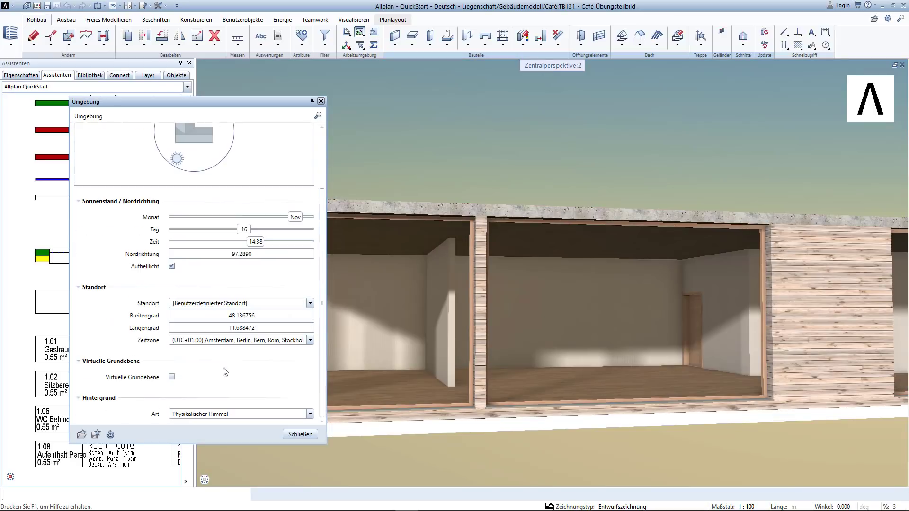
click(172, 377)
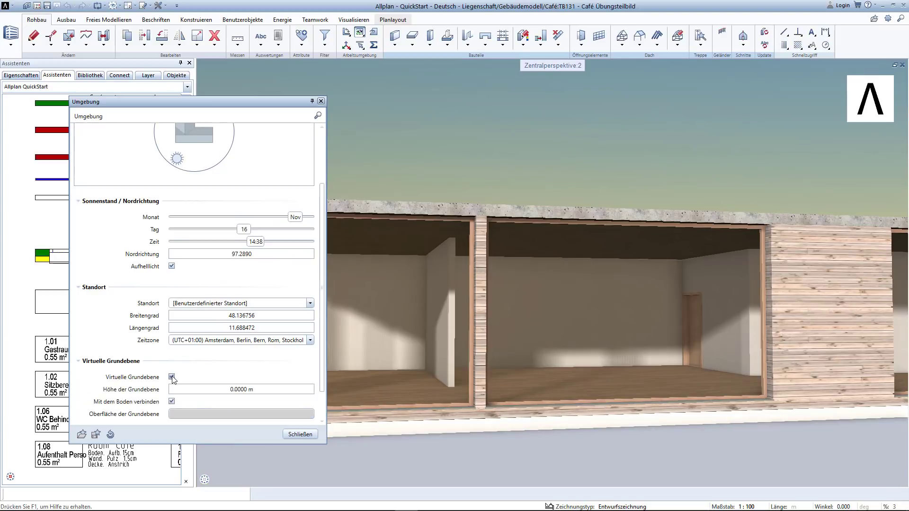
scroll(527, 358, down, 3)
scroll(528, 353, down, 3)
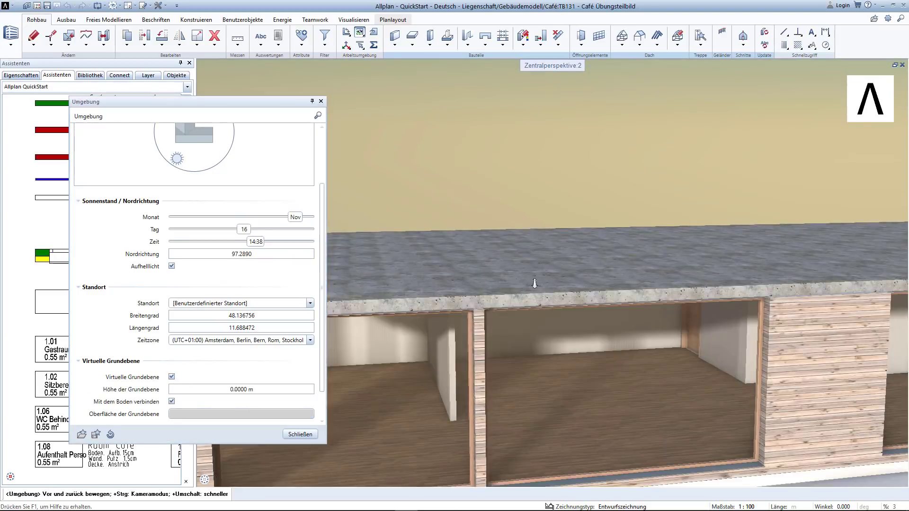
scroll(532, 345, down, 3)
click(172, 377)
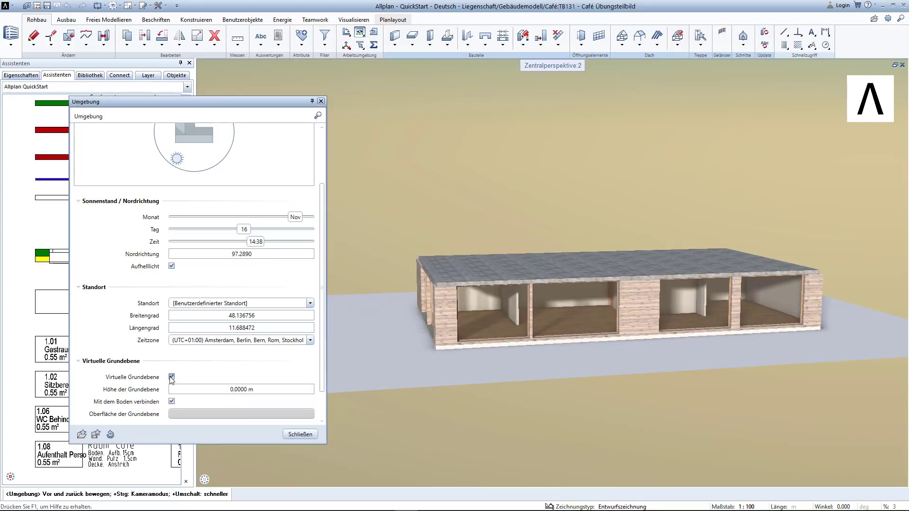
click(172, 378)
scroll(320, 327, down, 2)
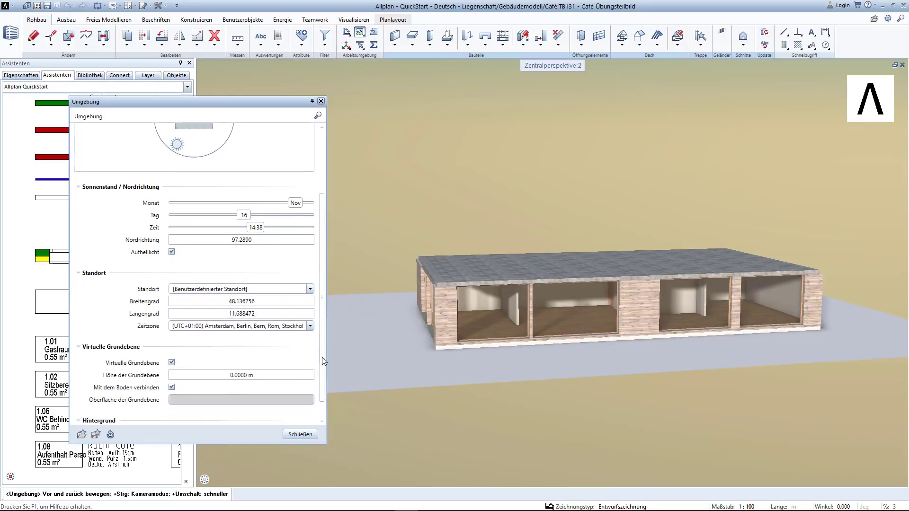
Set a light cyan background colour, then change the background to Physikalischer Himmel
click(242, 414)
click(228, 425)
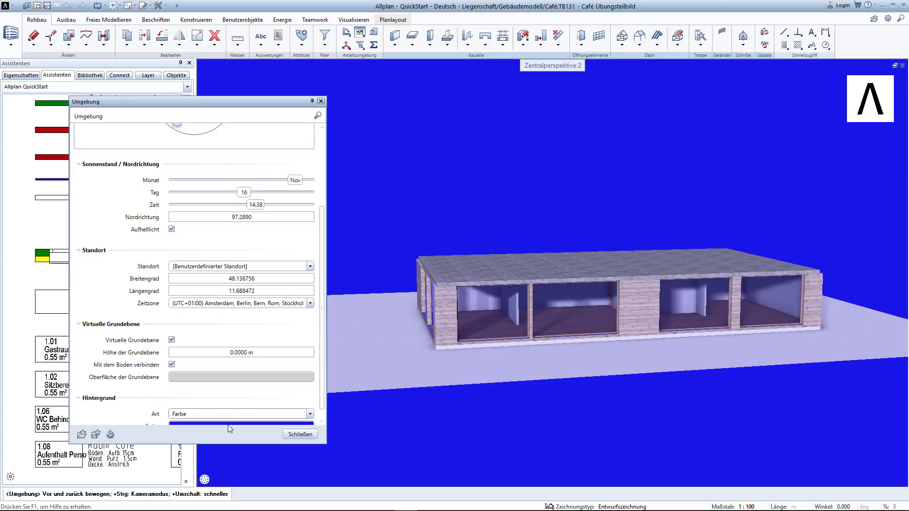
click(228, 424)
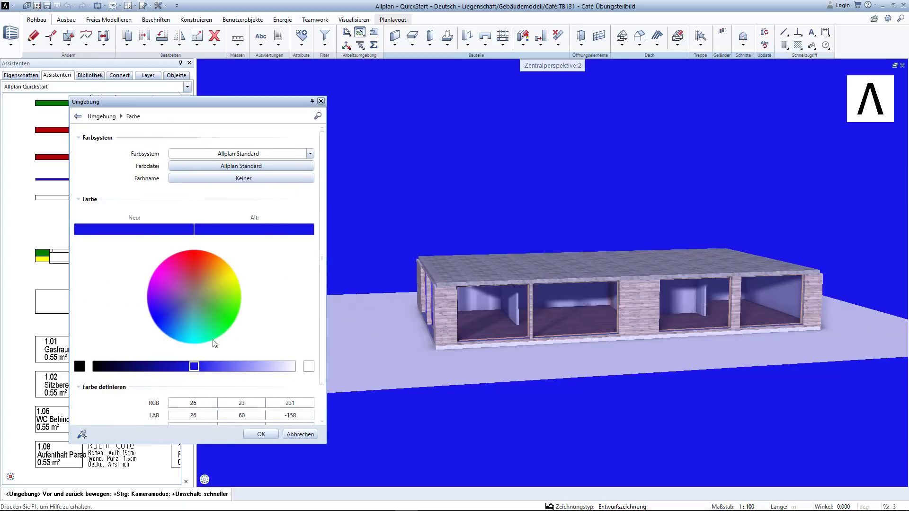
click(183, 335)
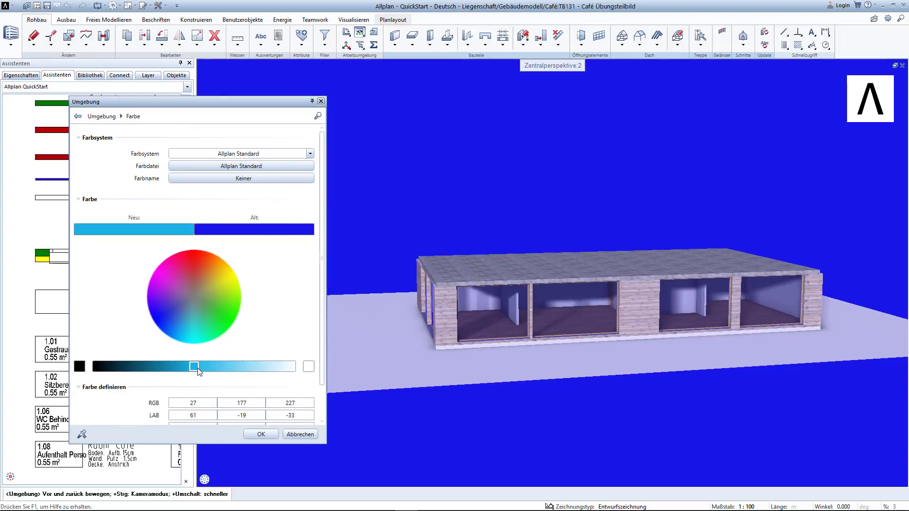
drag(195, 367, 215, 368)
click(257, 435)
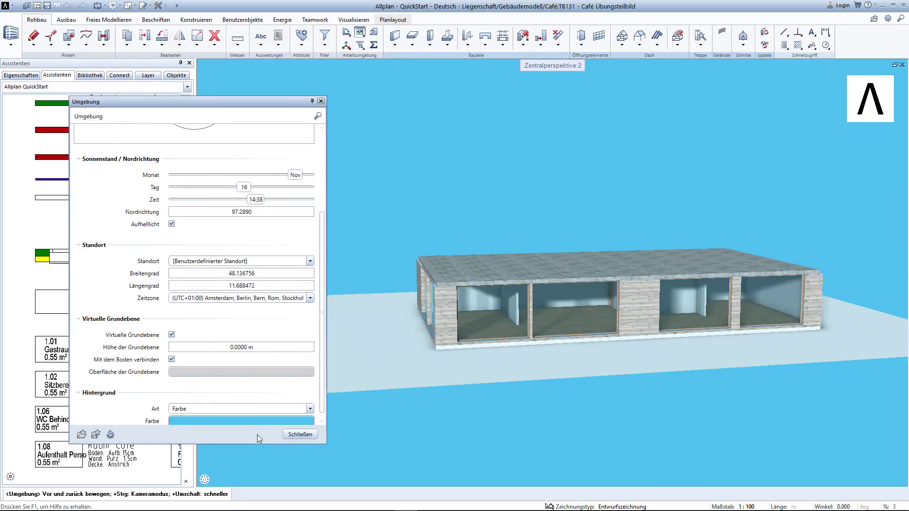
scroll(236, 412, down, 1)
click(224, 401)
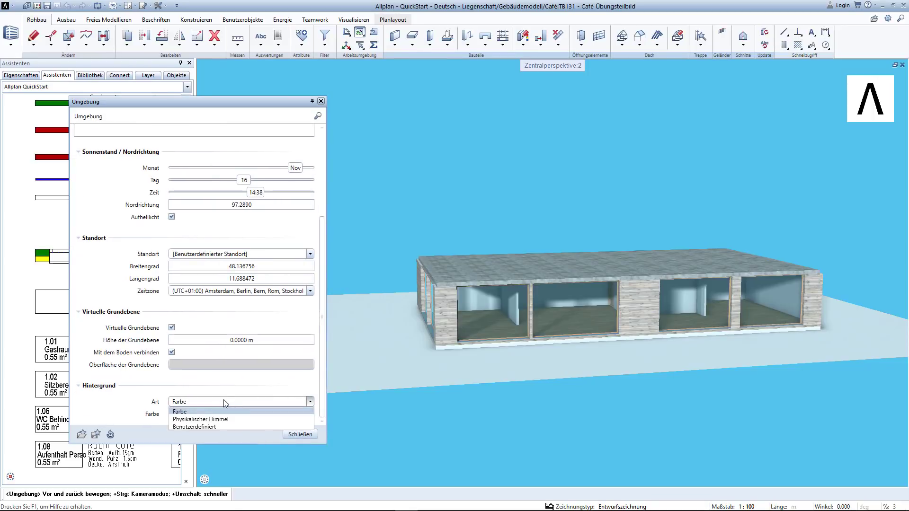
click(273, 421)
Keep Weich shadows in the Animation display mode, then rotate to face the café front
click(296, 434)
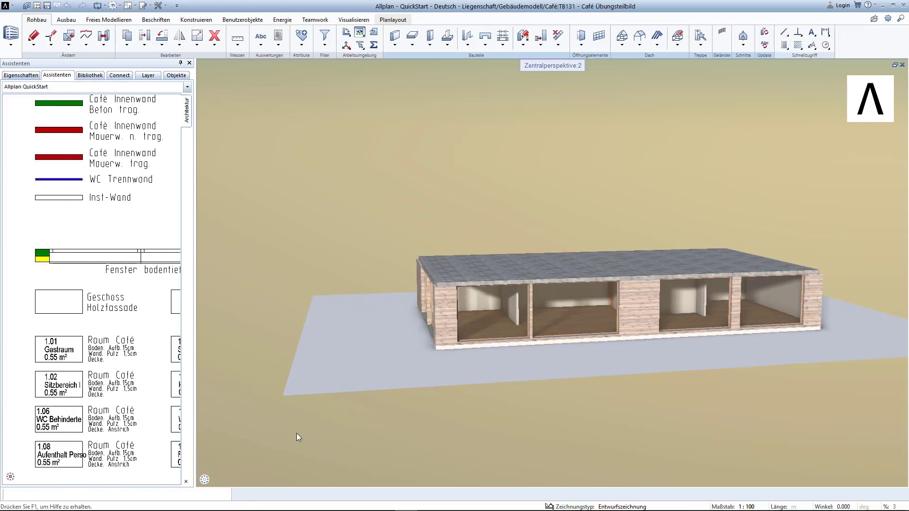
mouse_move(554, 480)
click(902, 480)
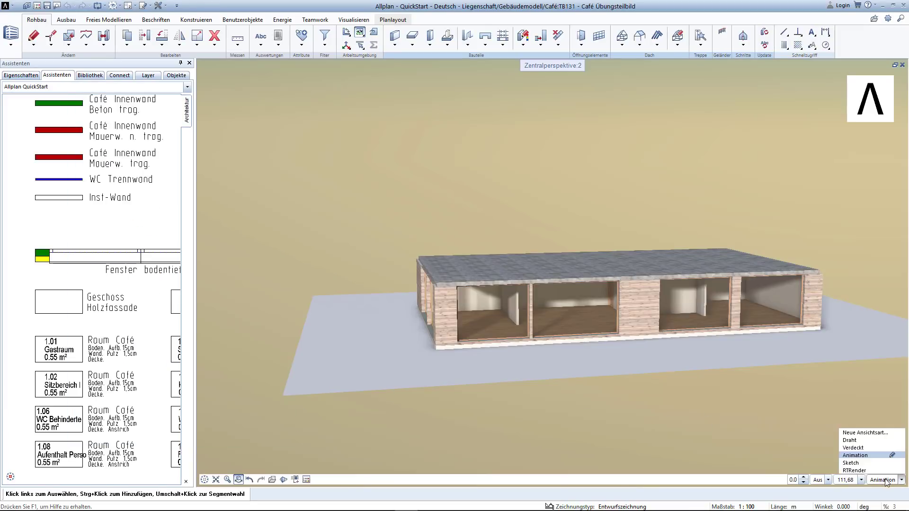
click(892, 456)
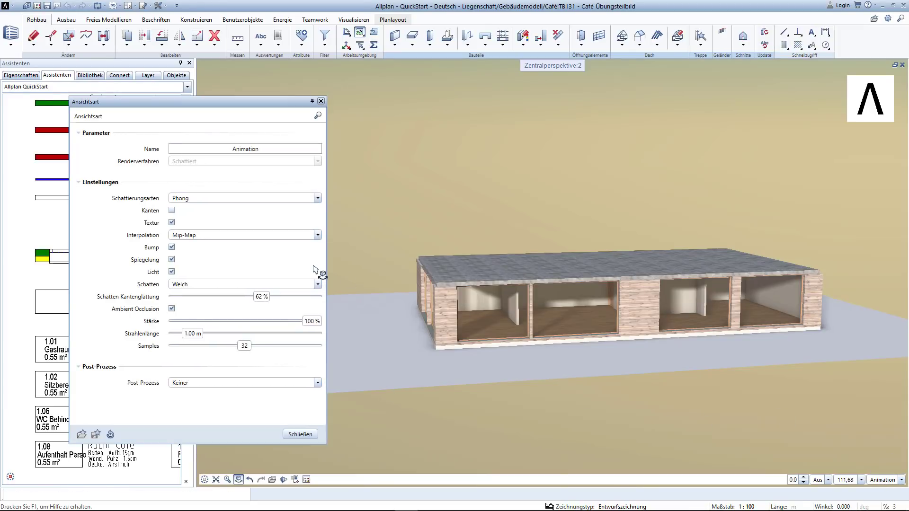
click(179, 285)
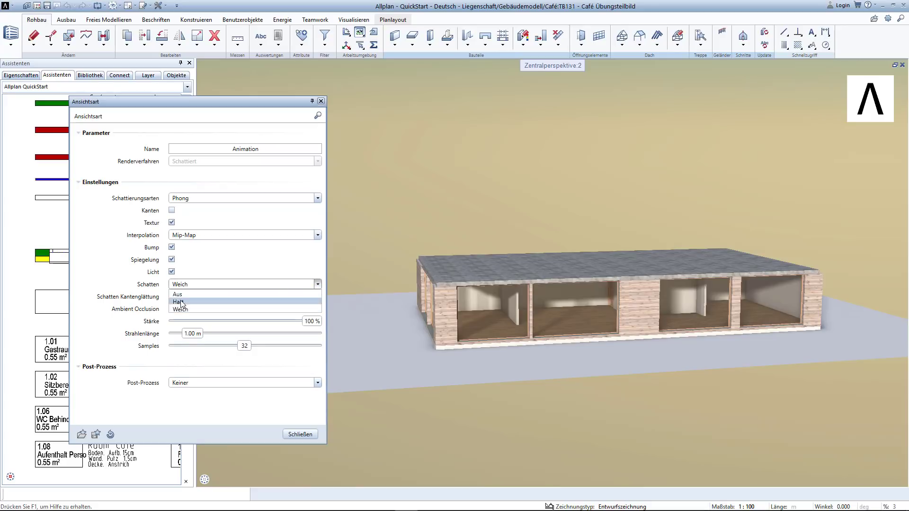
click(183, 304)
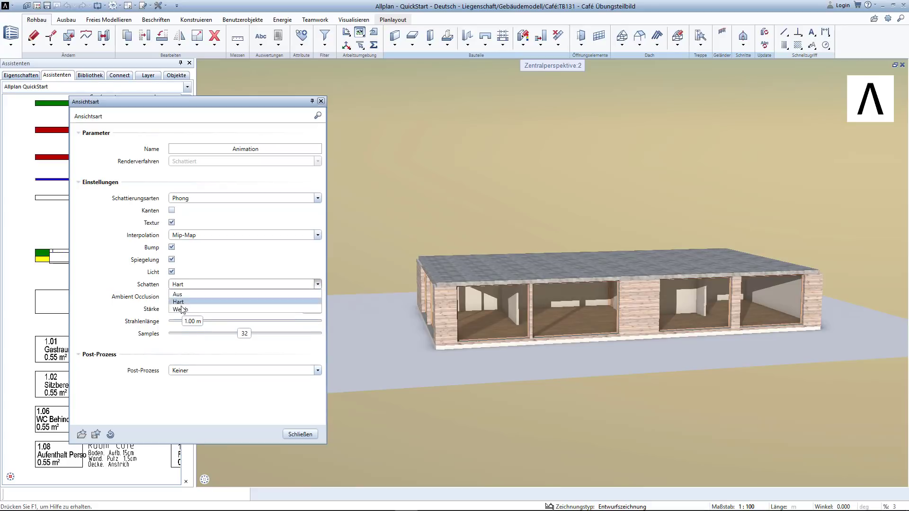
click(183, 309)
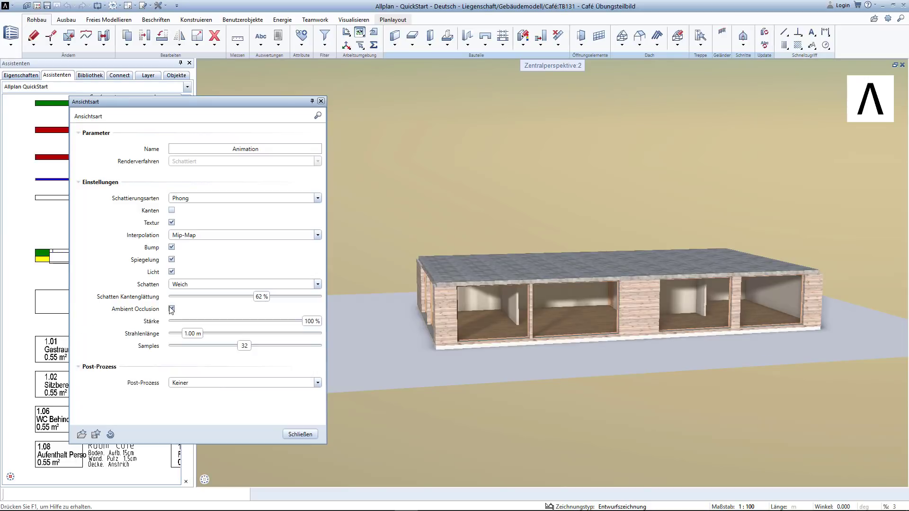
click(297, 433)
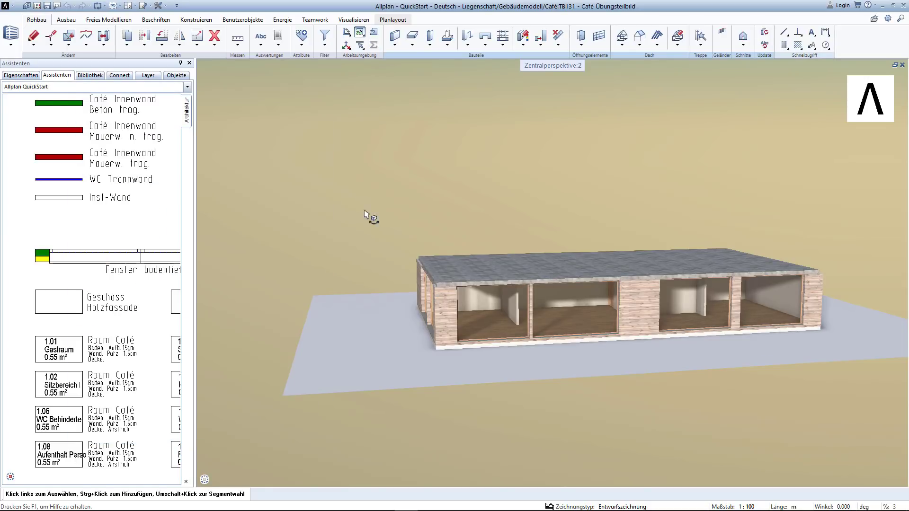
drag(369, 217, 492, 239)
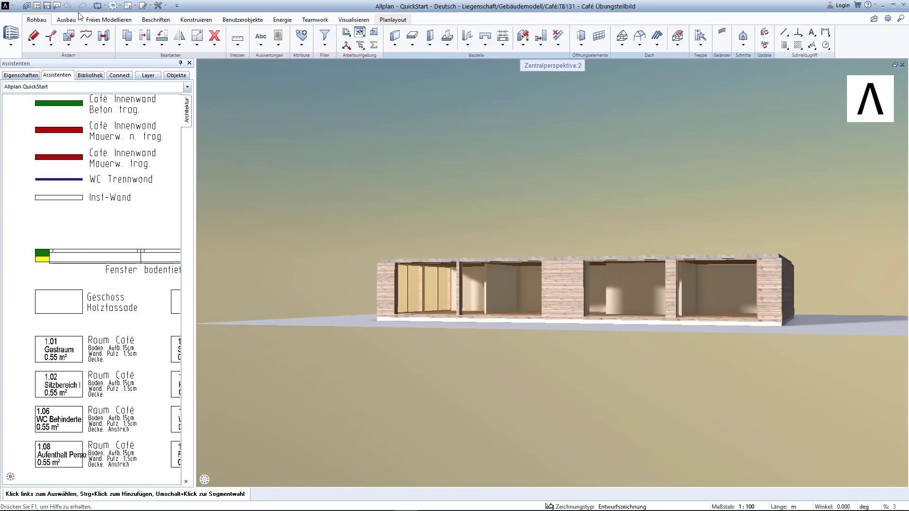
Load the saved Bauwerksstruktur favourite to open drawing file 132 Café with trees and lawn
click(38, 7)
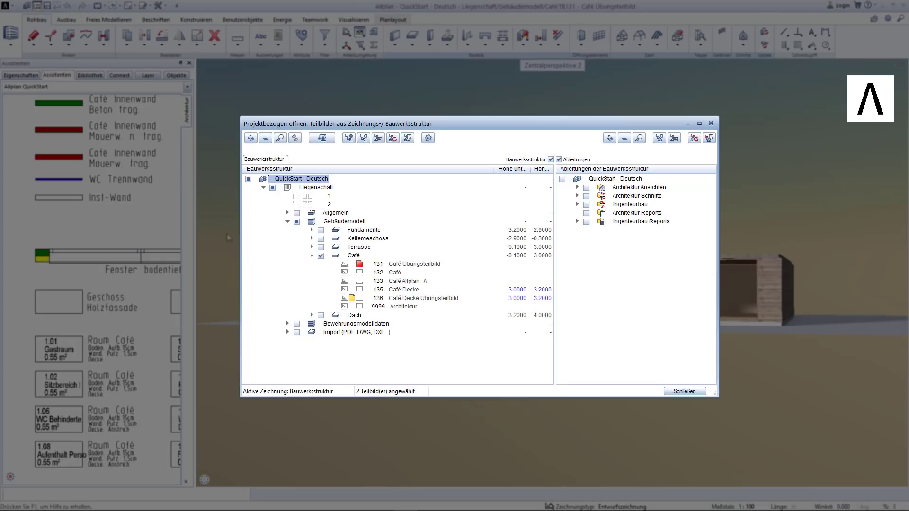
right_click(277, 252)
click(293, 264)
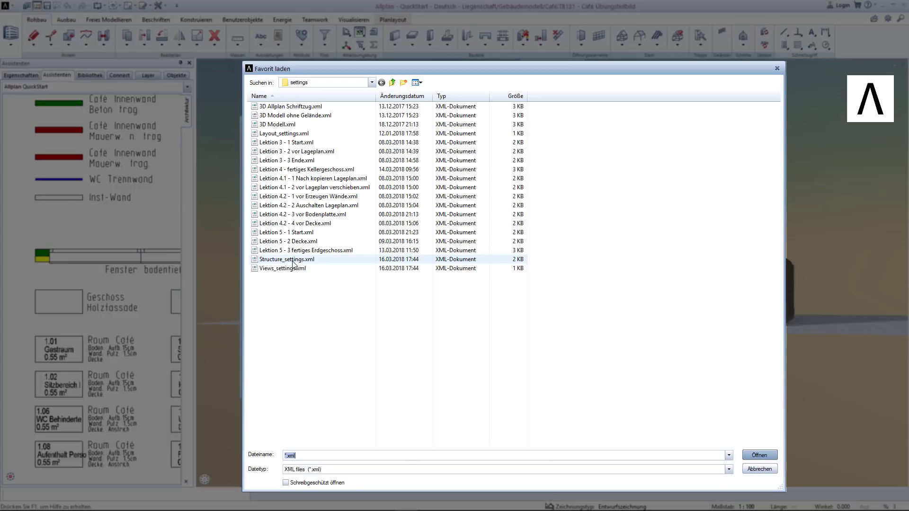
double_click(303, 252)
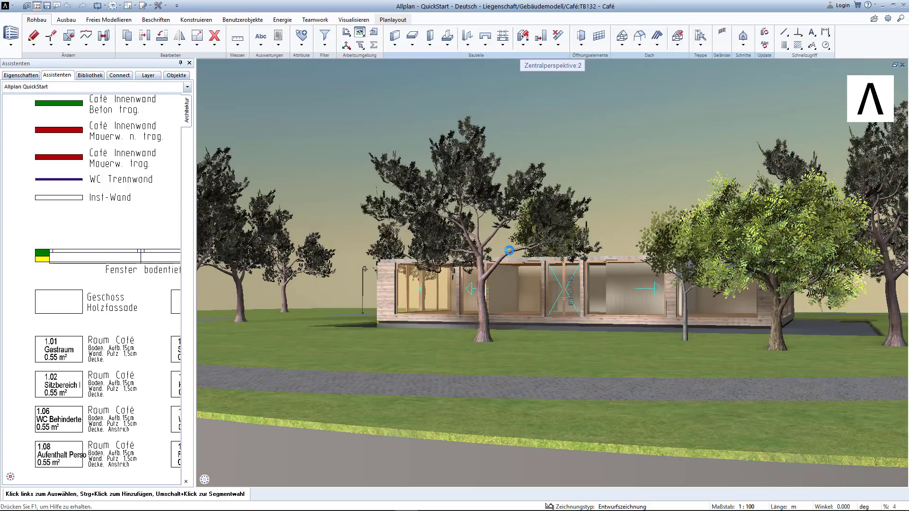
Move the camera to the café entrance and along its glazed facade
drag(515, 287, 533, 215)
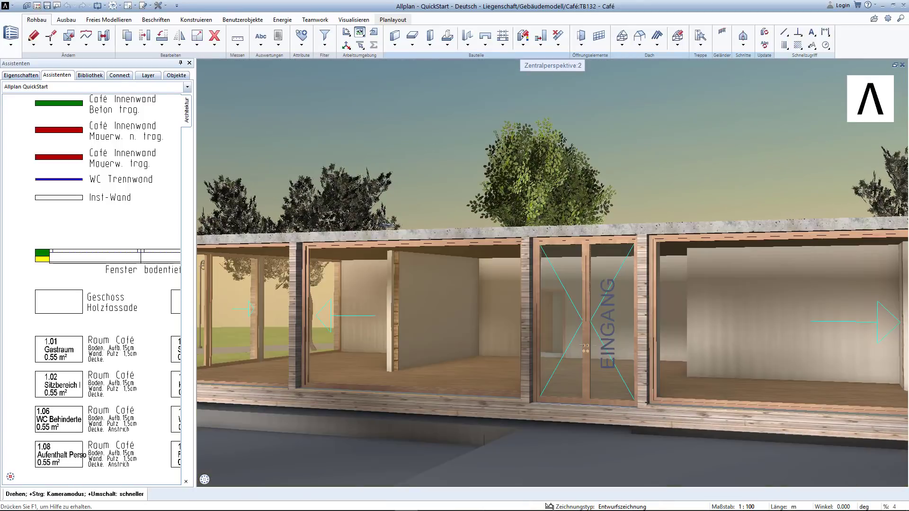
drag(454, 237, 413, 234)
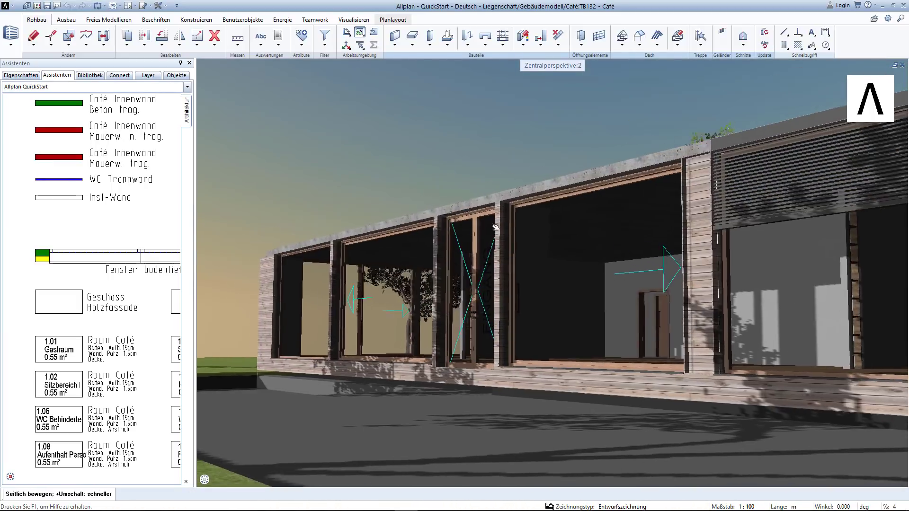
middle_drag(428, 228, 498, 230)
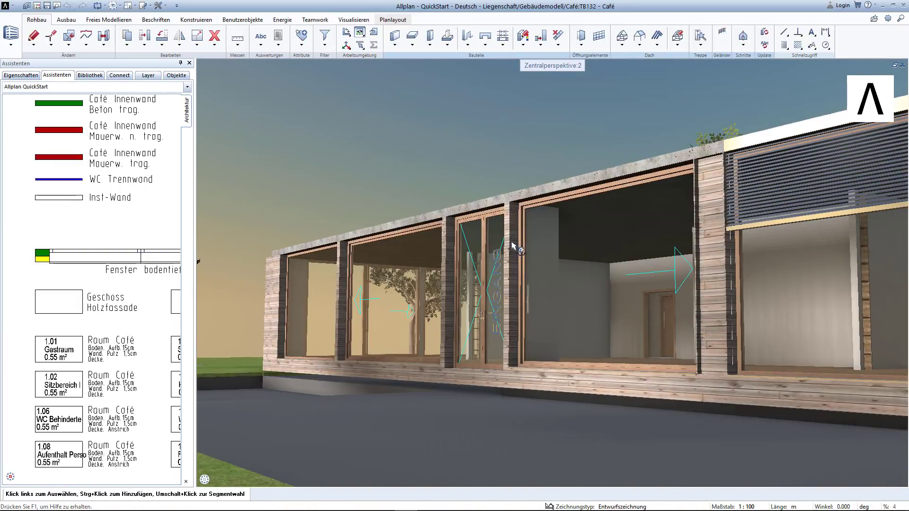
mouse_move(517, 252)
mouse_down()
mouse_move(294, 255)
mouse_move(529, 235)
mouse_up()
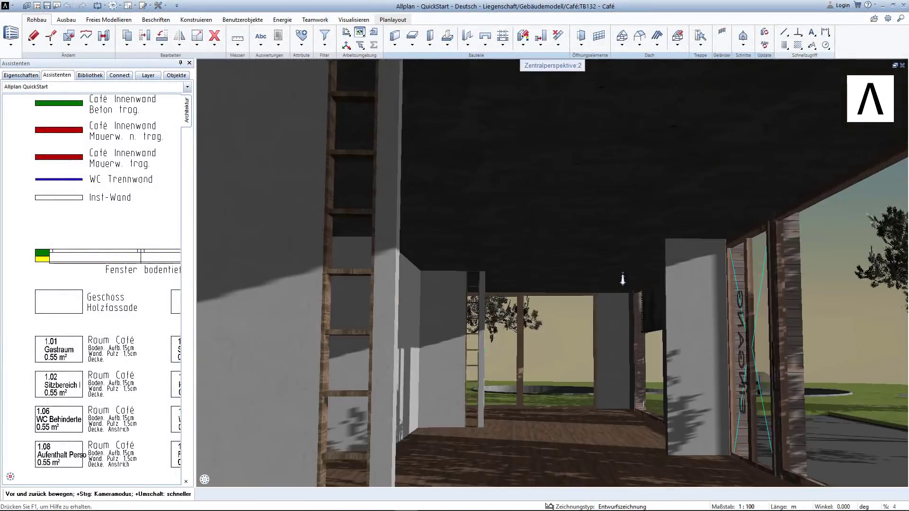
Walk the camera through the glazed façade into the café interior
mouse_move(611, 268)
mouse_down()
mouse_move(644, 322)
mouse_move(802, 239)
mouse_move(744, 284)
mouse_move(710, 287)
mouse_up()
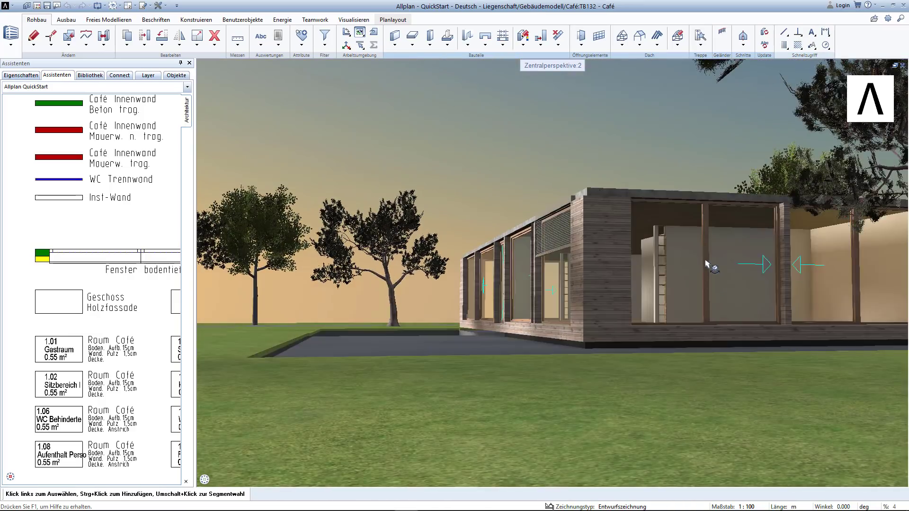
scroll(711, 267, up, 3)
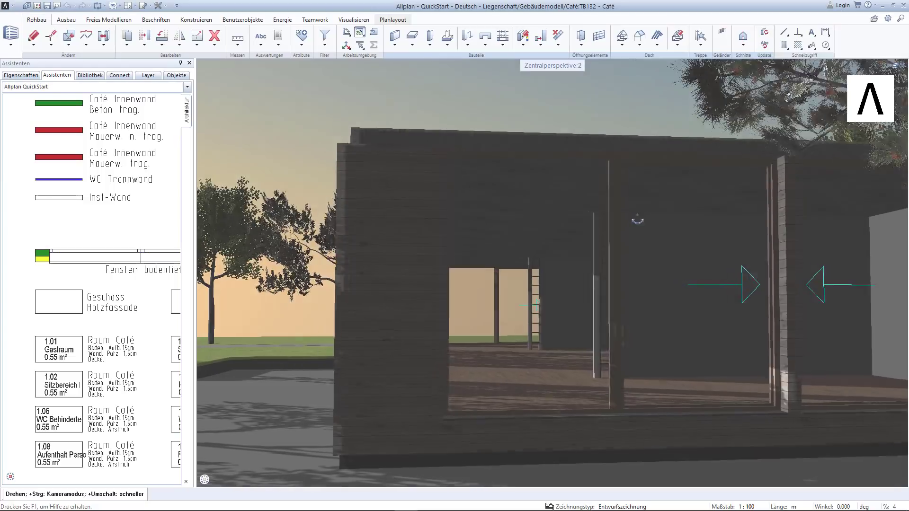
drag(638, 219, 656, 221)
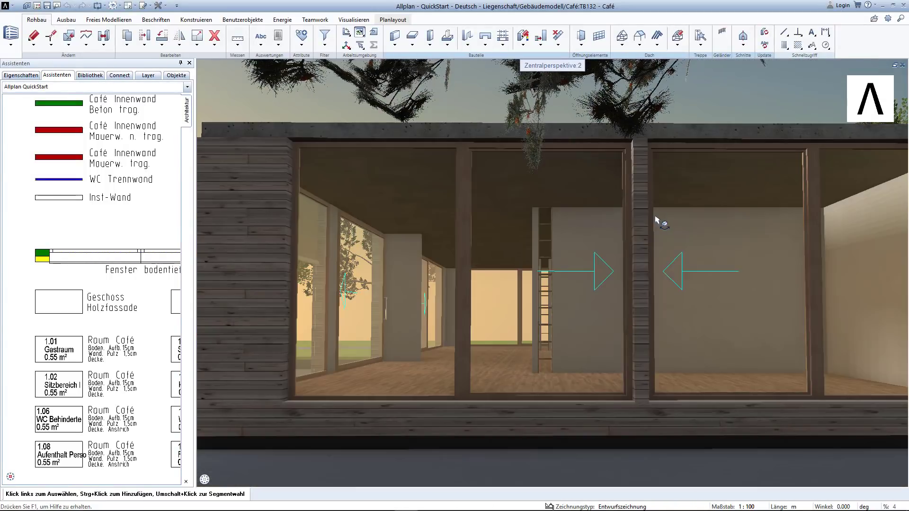
mouse_move(489, 262)
mouse_down()
mouse_move(465, 229)
mouse_move(567, 232)
mouse_up()
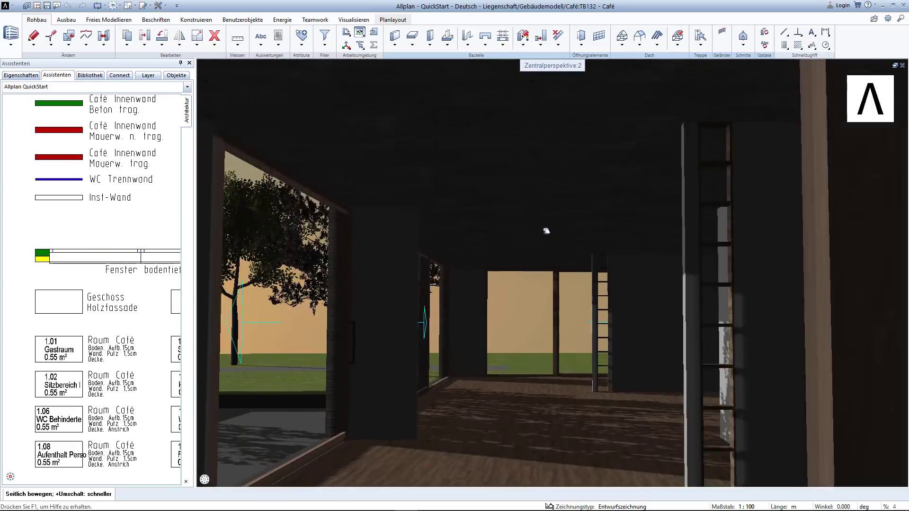